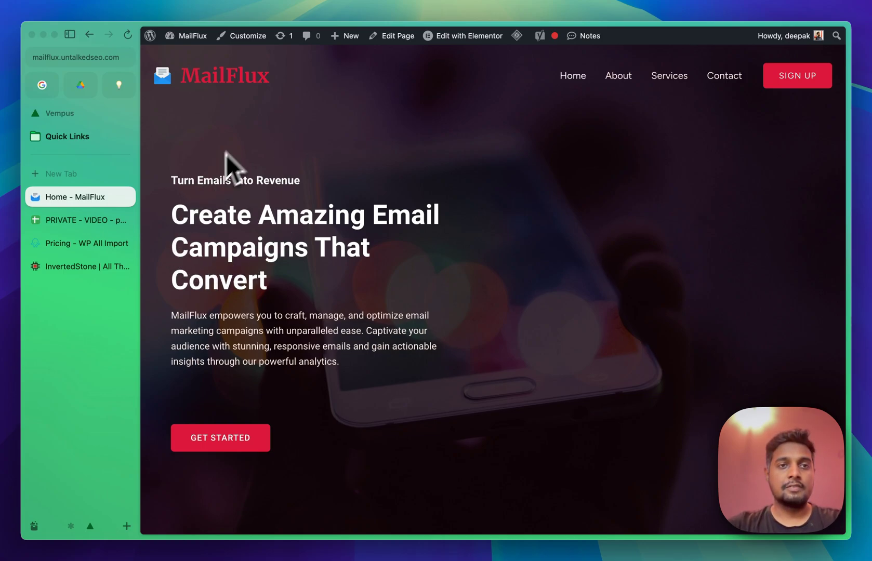
Open the MailFlux site's admin dashboard and go to the list of installed plugins.
{"action": "left_click", "coordinate": [205, 47]}
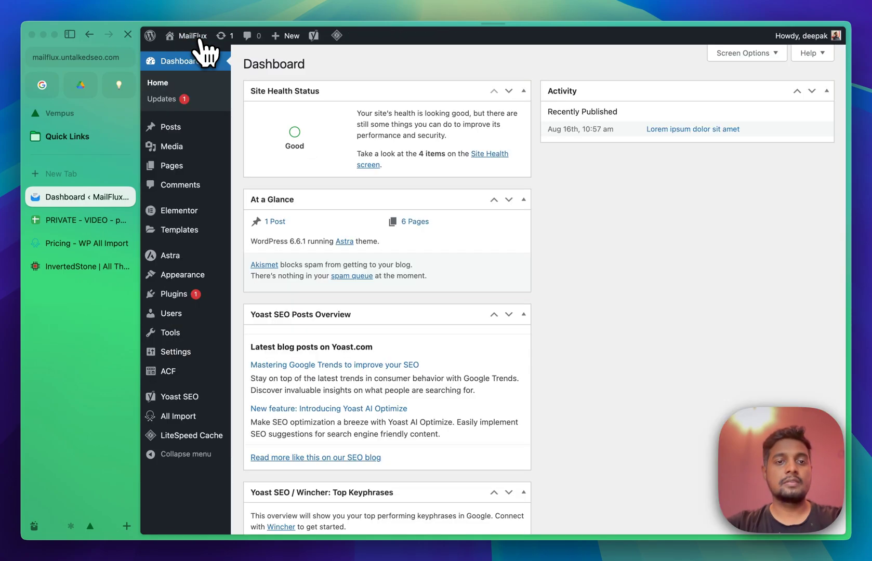
{"action": "mouse_move", "coordinate": [206, 299]}
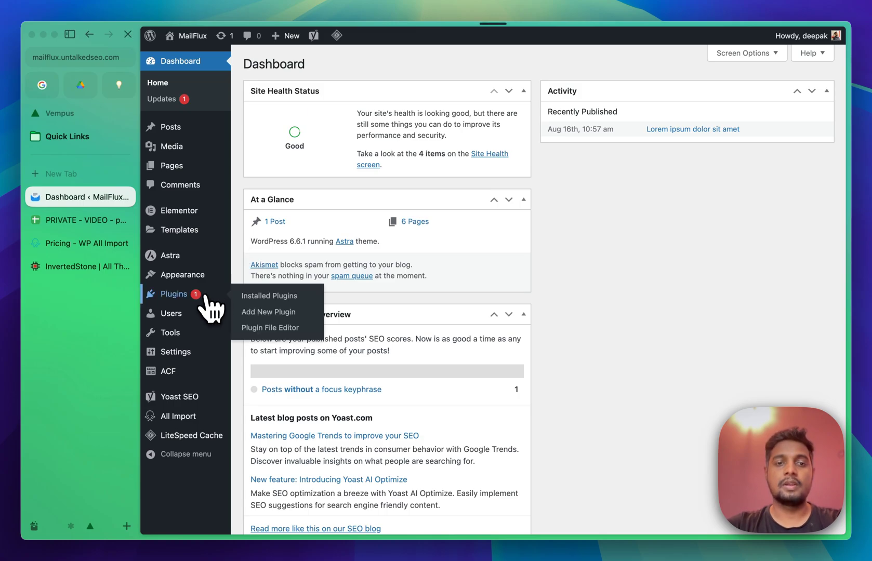
{"action": "left_click", "coordinate": [207, 299]}
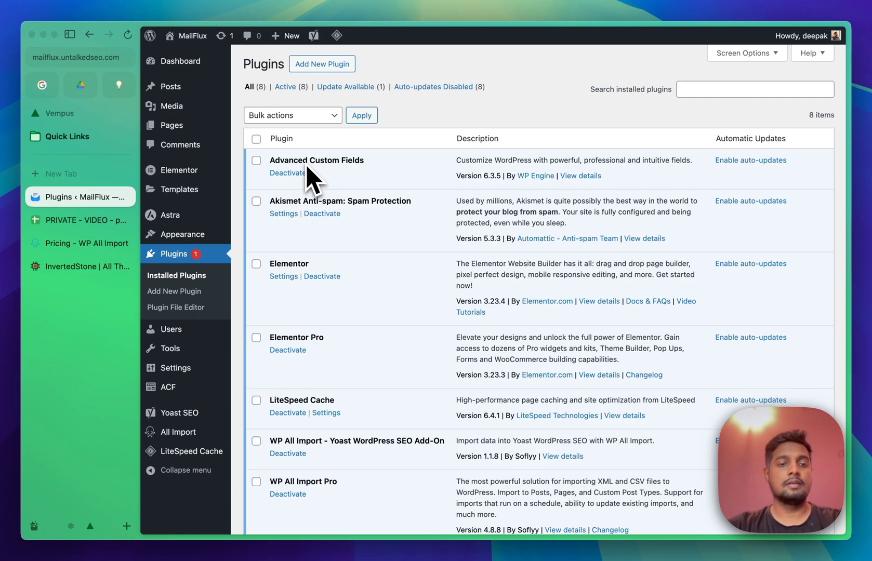
{"action": "mouse_move", "coordinate": [199, 387]}
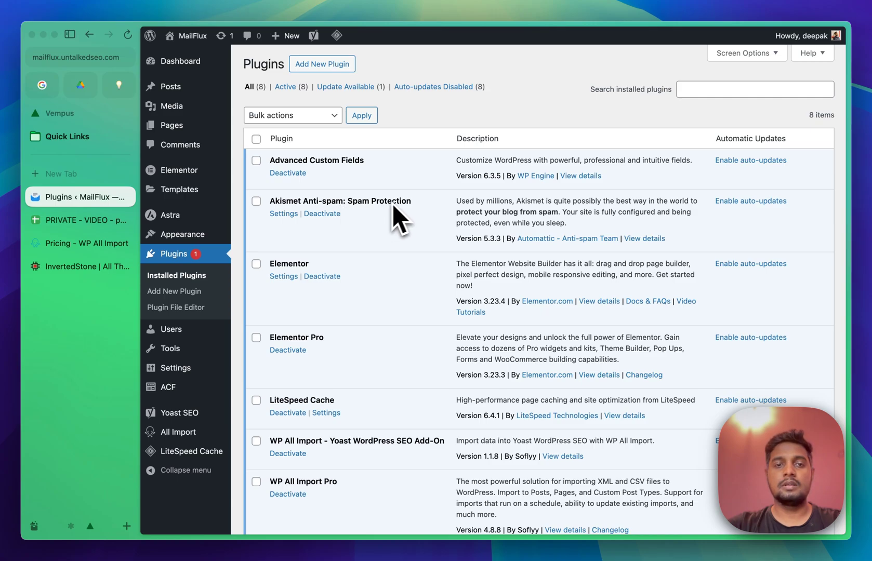
Review the installed plugins, including WP All Import Pro, its Yoast WordPress SEO Add-On and Yoast SEO.
{"action": "scroll", "coordinate": [403, 207], "scroll_direction": "down", "scroll_amount": 2}
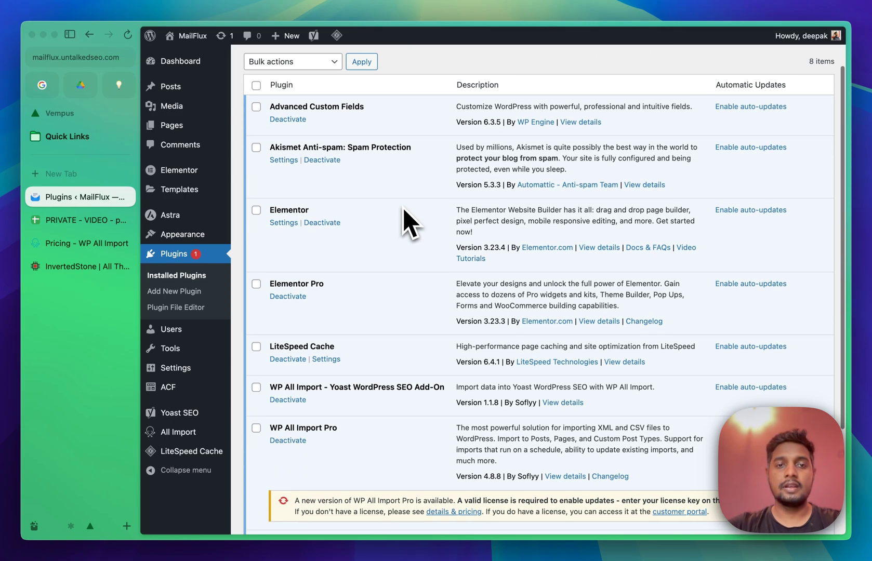
{"action": "scroll", "coordinate": [409, 221], "scroll_direction": "down", "scroll_amount": 2}
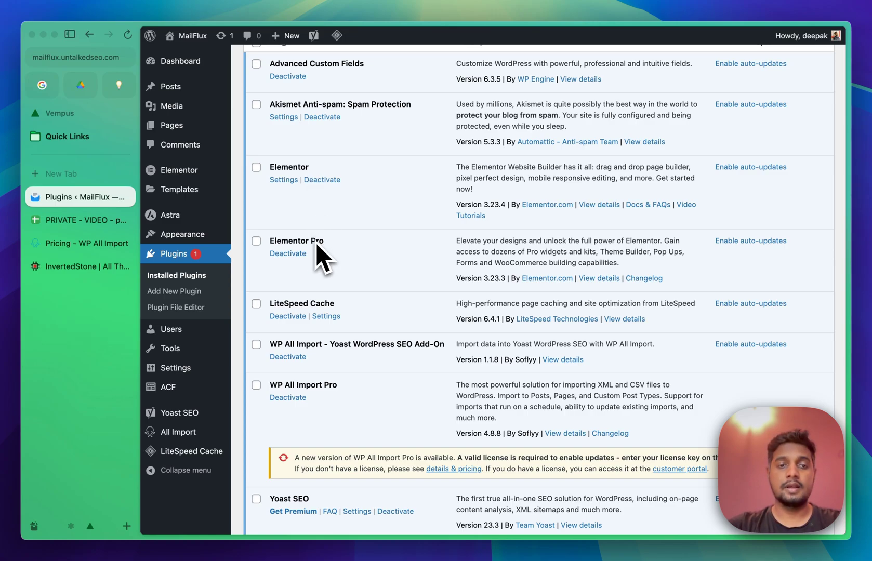
{"action": "scroll", "coordinate": [316, 243], "scroll_direction": "down", "scroll_amount": 4}
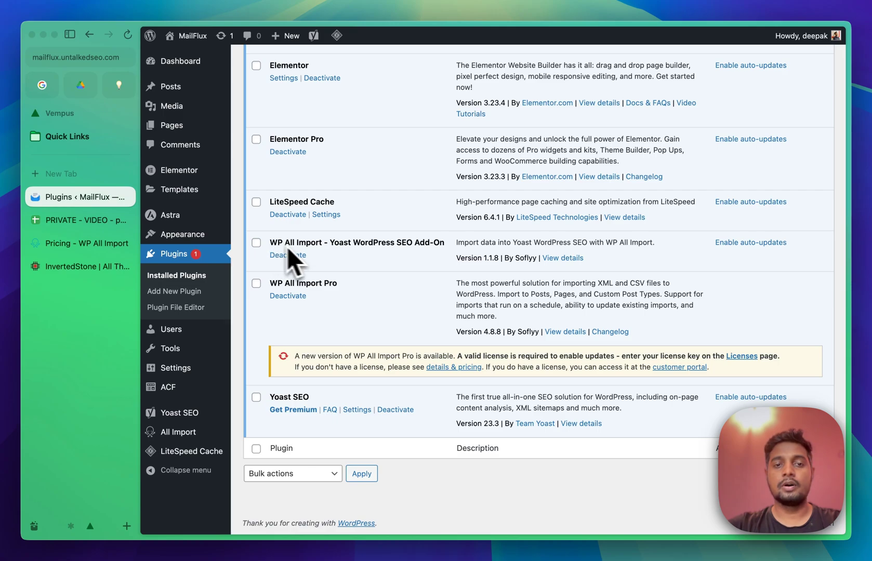
{"action": "left_click_drag", "start_coordinate": [270, 285], "coordinate": [339, 284]}
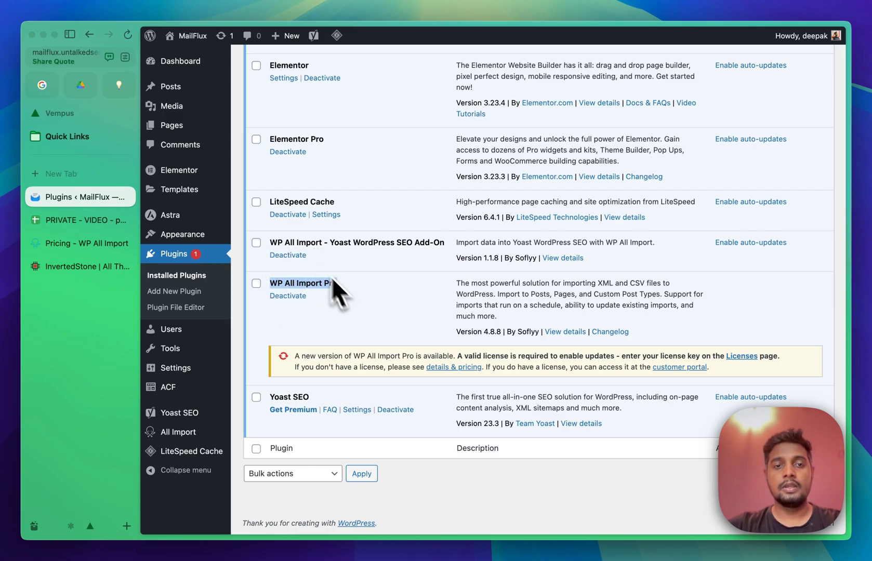
{"action": "left_click_drag", "start_coordinate": [270, 243], "coordinate": [434, 245]}
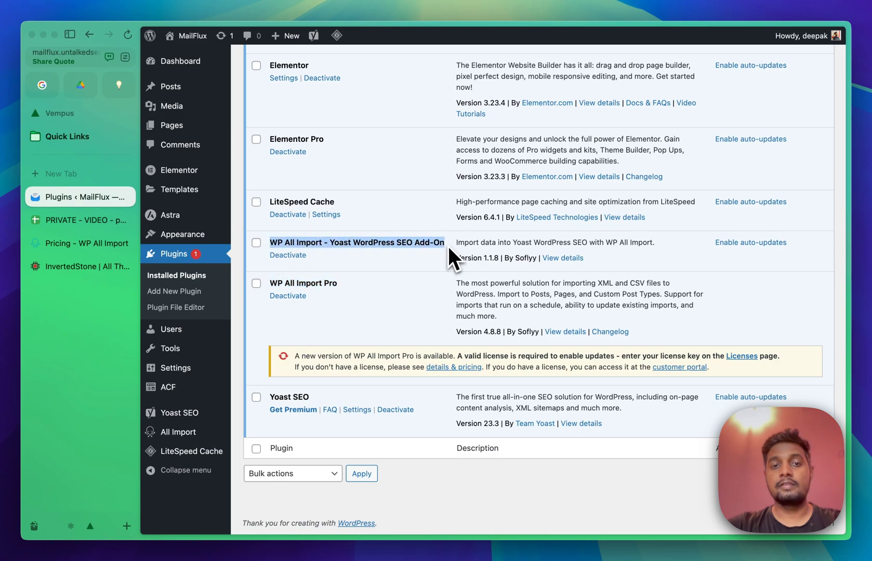
{"action": "left_click_drag", "start_coordinate": [263, 398], "coordinate": [331, 398]}
{"action": "left_click", "coordinate": [331, 398]}
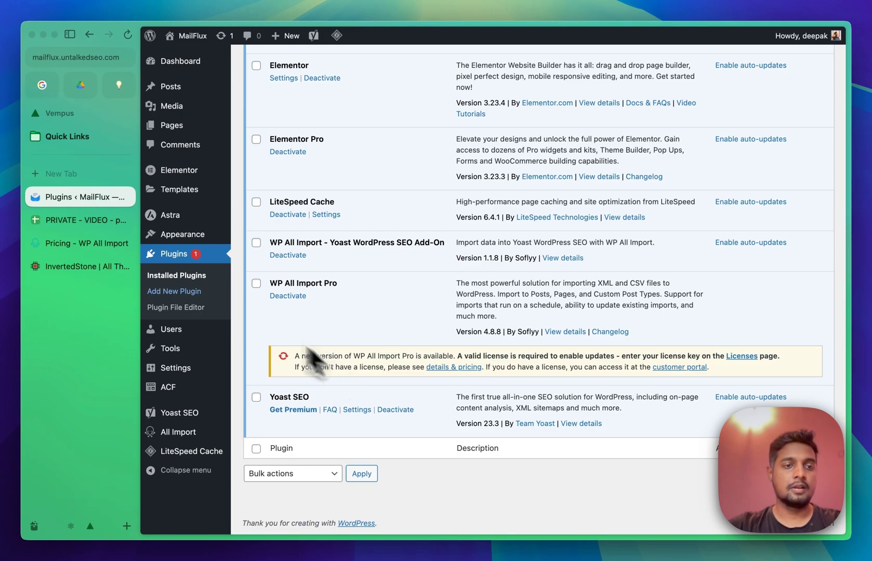
Check the price of the Import Pro Package on the WP All Import pricing page and return to the plugins list.
{"action": "left_click", "coordinate": [86, 243]}
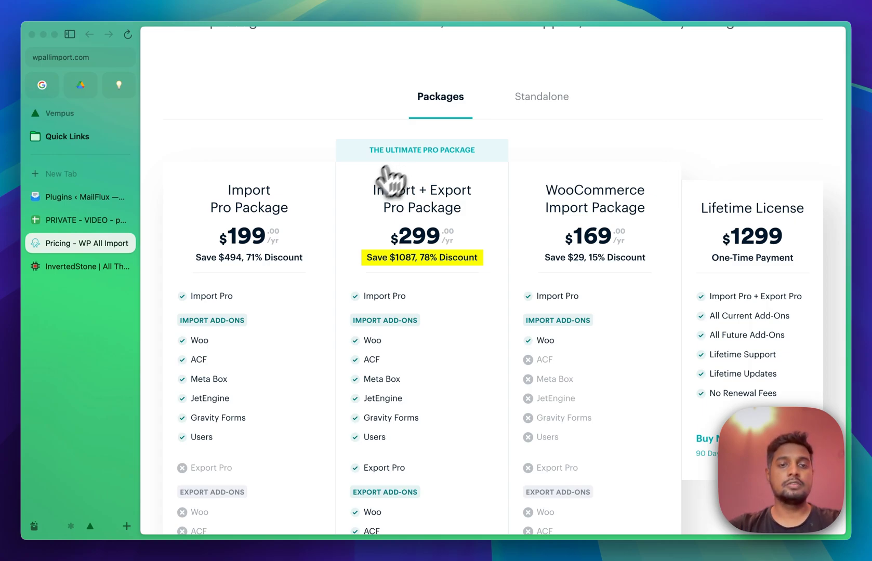
{"action": "double_click", "coordinate": [243, 235]}
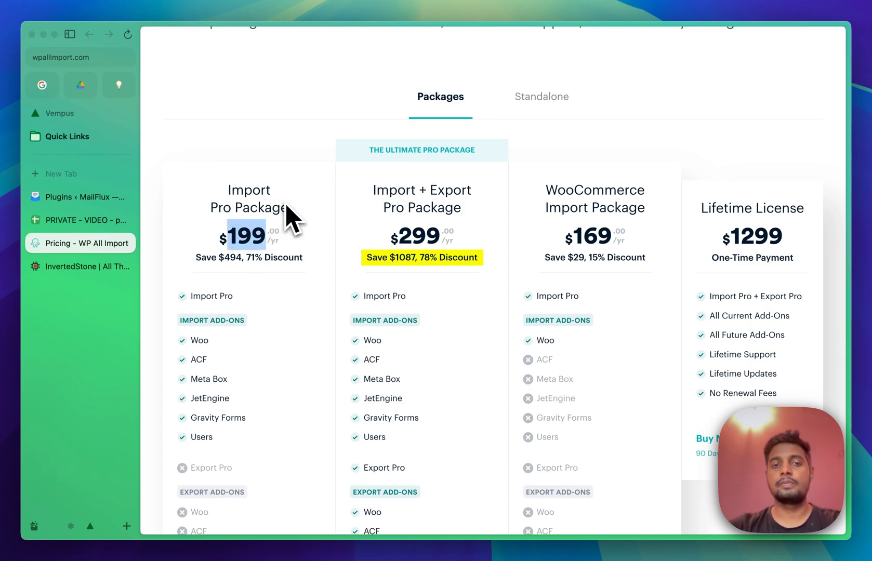
{"action": "key", "text": "ctrl+Tab"}
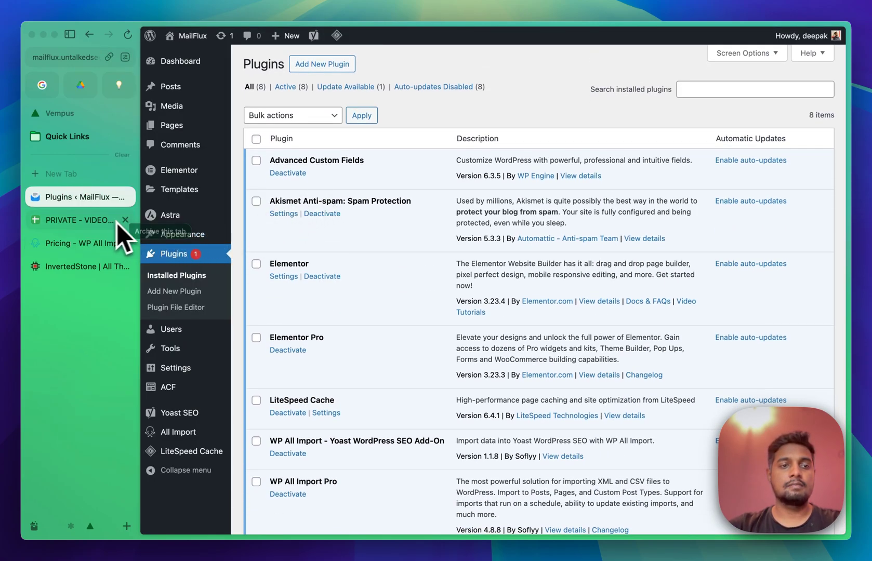
Examine the integration rows and data columns in the Final sheet of the pSEO in WordPress spreadsheet.
{"action": "left_click", "coordinate": [101, 222]}
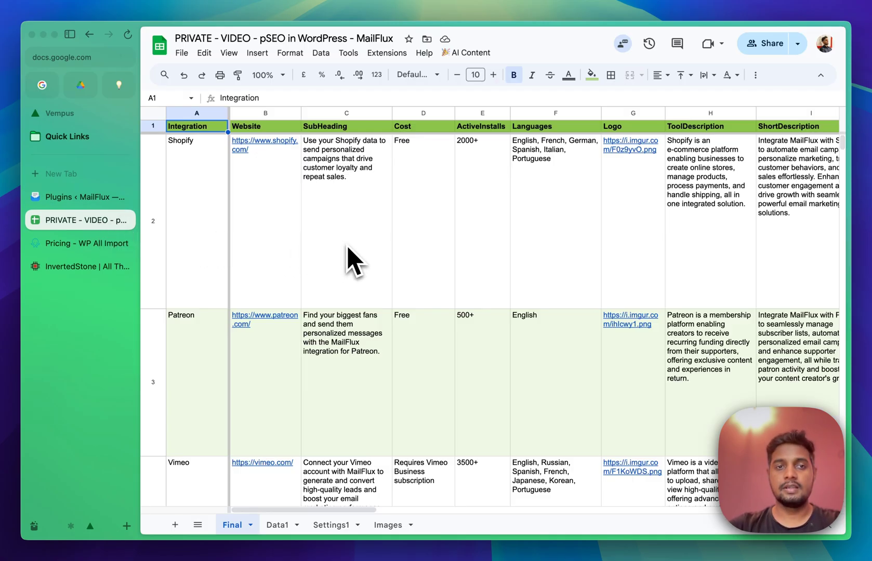
{"action": "left_click", "coordinate": [212, 176]}
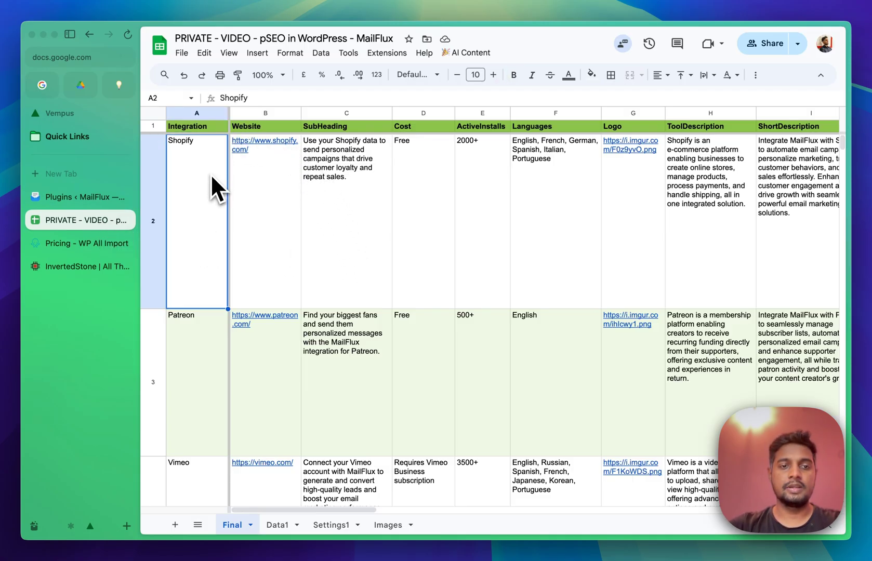
{"action": "left_click", "coordinate": [203, 327]}
{"action": "left_click", "coordinate": [206, 246]}
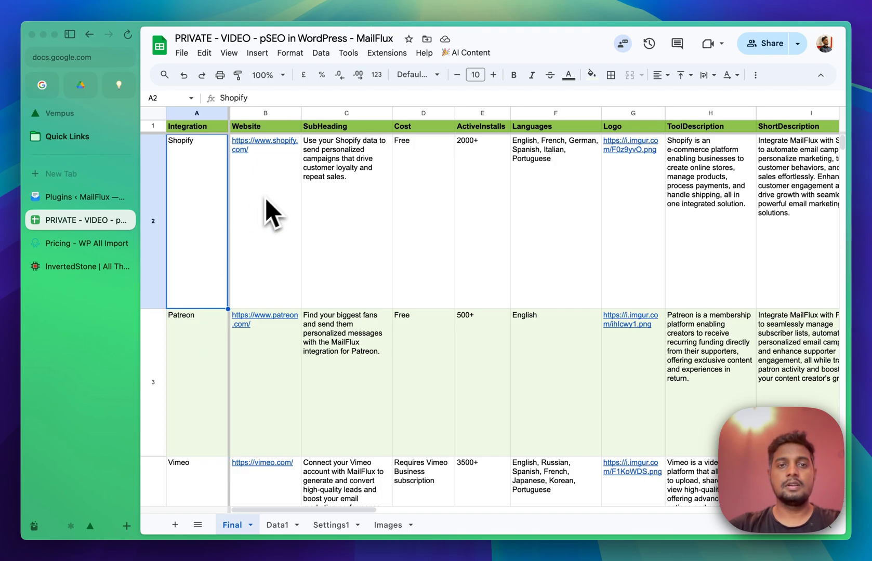
{"action": "scroll", "coordinate": [353, 183], "scroll_direction": "right", "scroll_amount": 10}
{"action": "scroll", "coordinate": [356, 182], "scroll_direction": "left", "scroll_amount": 10}
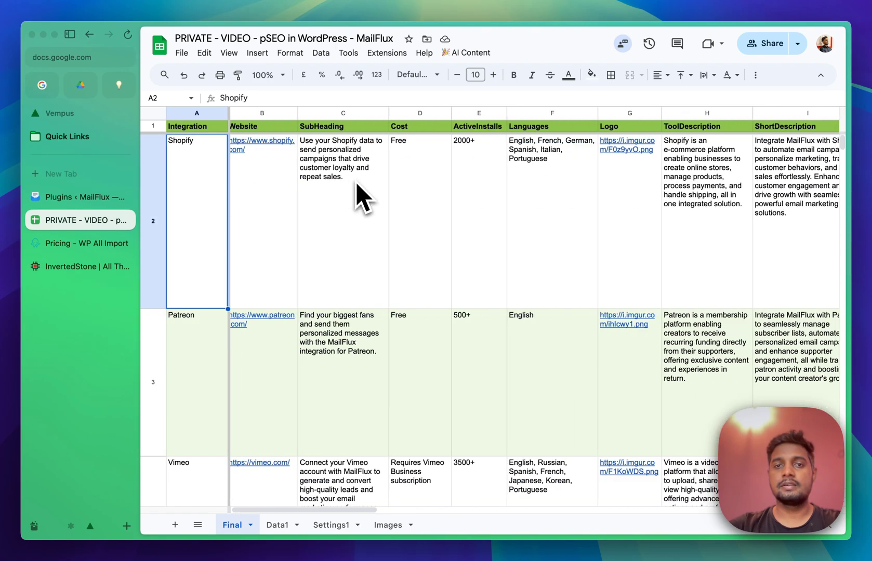
Examine the features and one-time pricing of the Multi-AI Google Sheets Script on the InvertedStone page.
{"action": "key", "text": "ctrl+Tab"}
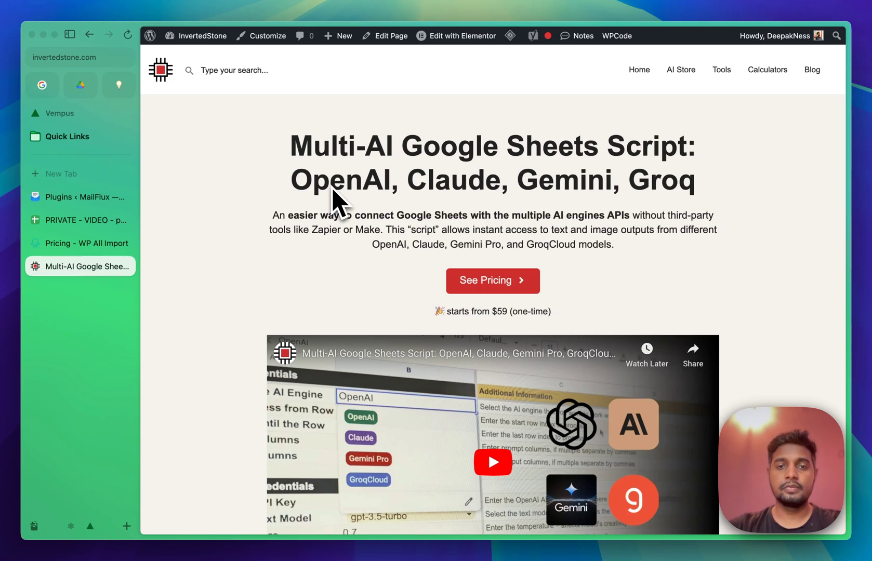
{"action": "scroll", "coordinate": [297, 267], "scroll_direction": "down", "scroll_amount": 3}
{"action": "scroll", "coordinate": [294, 272], "scroll_direction": "up", "scroll_amount": 3}
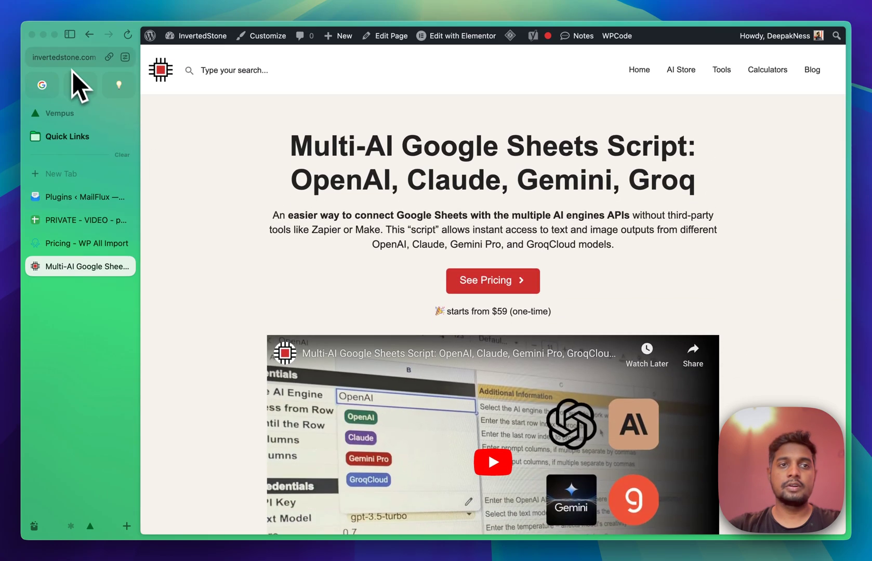
{"action": "left_click", "coordinate": [68, 62]}
{"action": "key", "text": "Escape"}
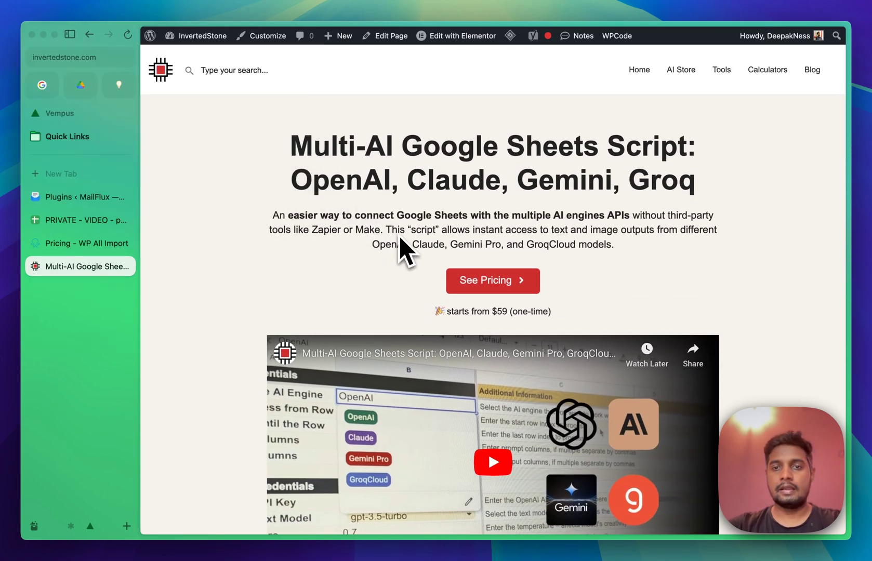
{"action": "scroll", "coordinate": [468, 244], "scroll_direction": "down", "scroll_amount": 10}
{"action": "scroll", "coordinate": [465, 241], "scroll_direction": "down", "scroll_amount": 3}
{"action": "scroll", "coordinate": [464, 248], "scroll_direction": "up", "scroll_amount": 6}
{"action": "scroll", "coordinate": [464, 247], "scroll_direction": "down", "scroll_amount": 2}
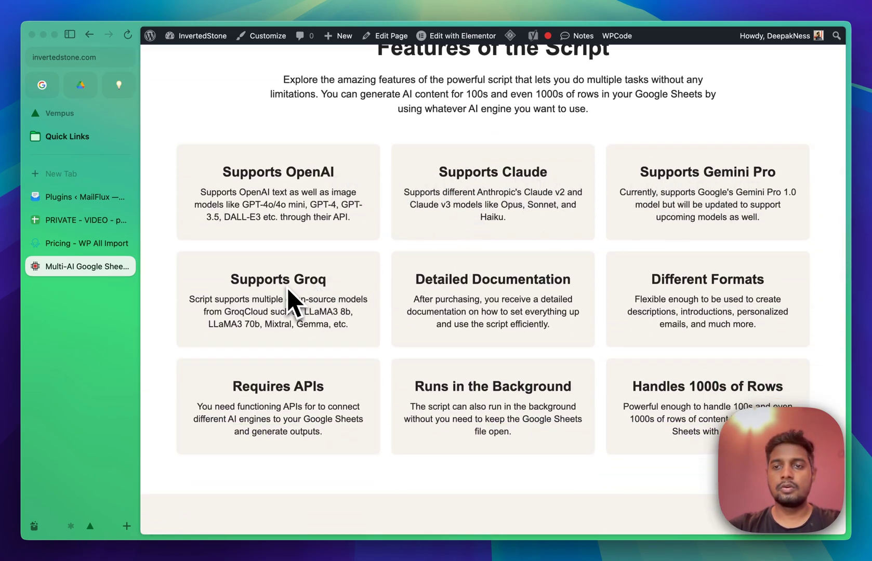
{"action": "scroll", "coordinate": [289, 299], "scroll_direction": "down", "scroll_amount": 8}
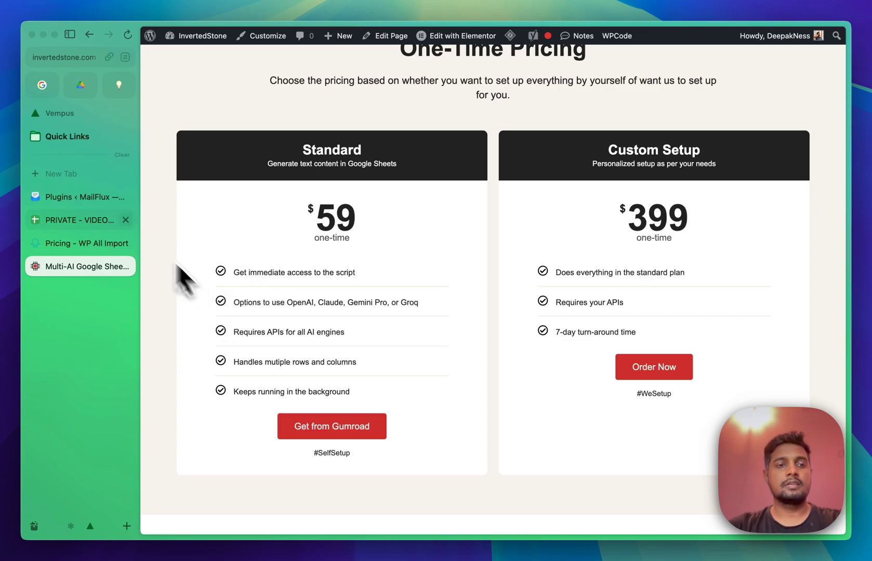
Start adding a new custom post type with ACF on the MailFlux site.
{"action": "left_click", "coordinate": [80, 197]}
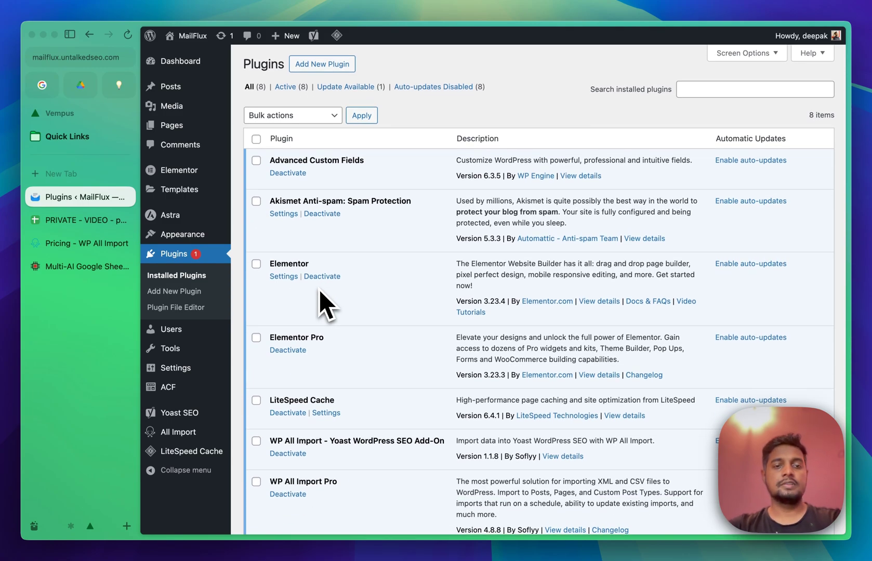
{"action": "mouse_move", "coordinate": [197, 394]}
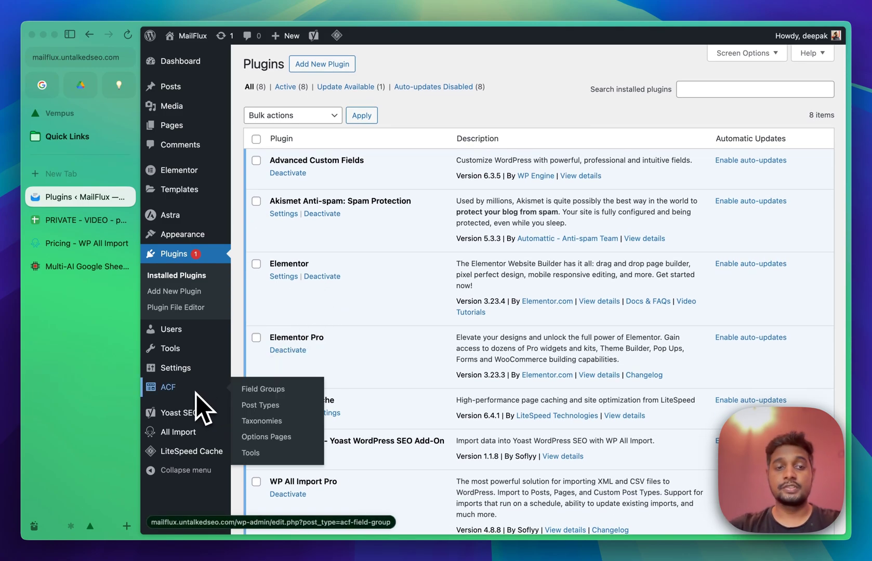
{"action": "left_click", "coordinate": [260, 405]}
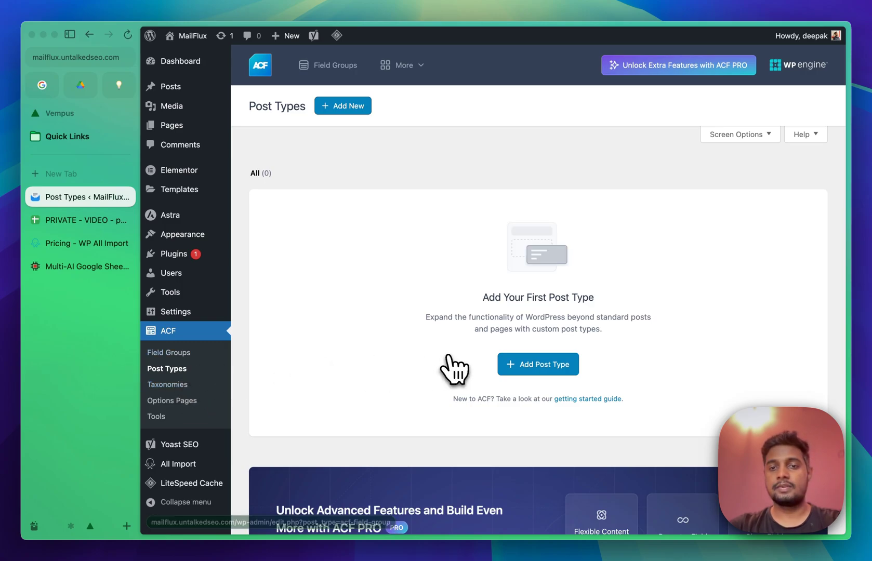
{"action": "left_click", "coordinate": [542, 383]}
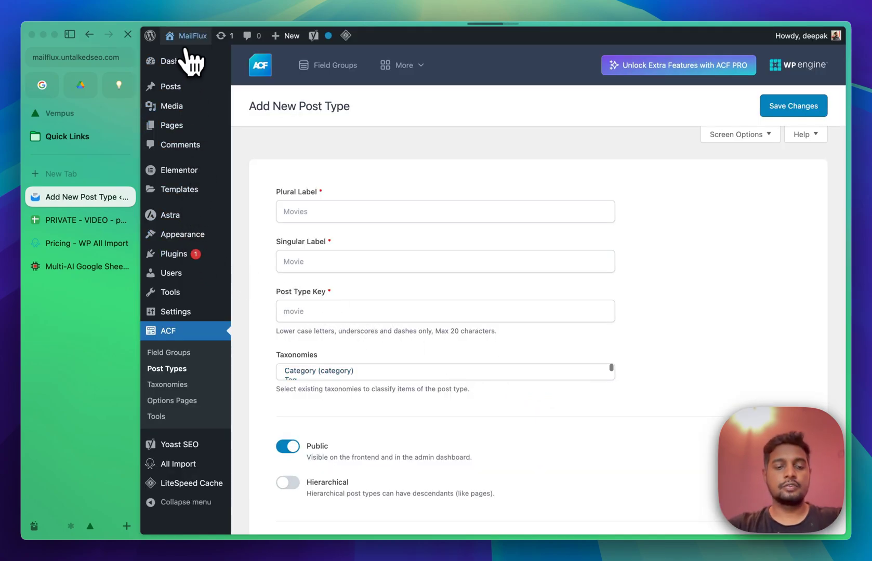
Open the MailFlux home page in a new tab, draft the path integration/{app-name} after its address, and discard the draft.
{"action": "left_click", "coordinate": [187, 54], "text": "super"}
{"action": "left_click", "coordinate": [69, 220]}
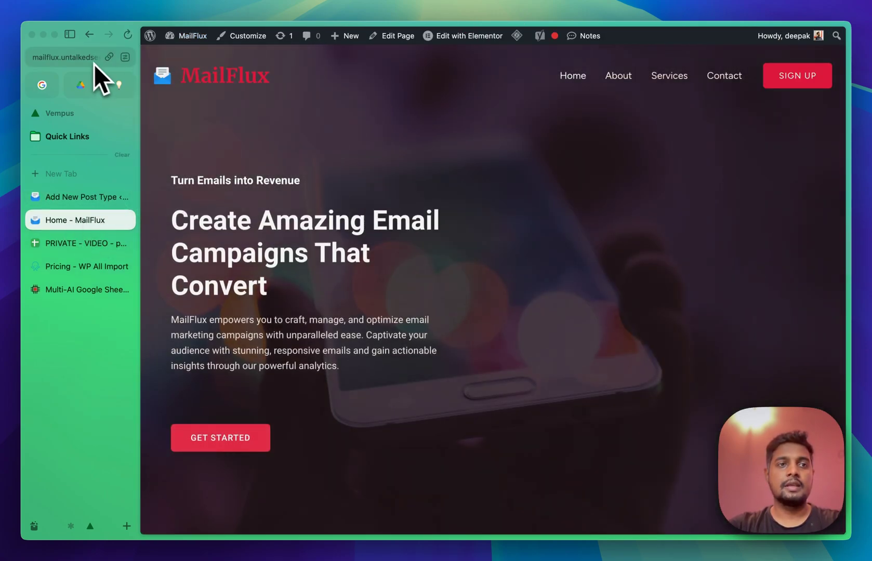
{"action": "left_click", "coordinate": [81, 59]}
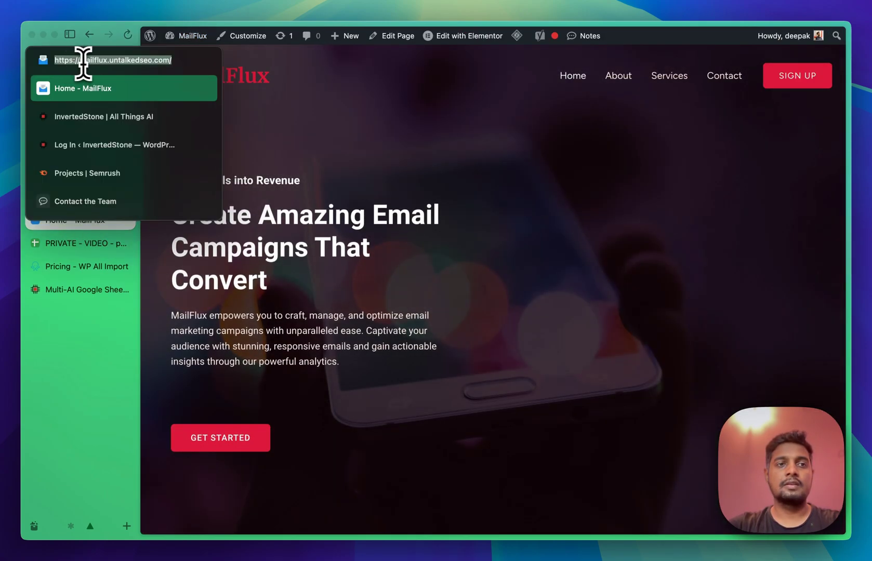
{"action": "left_click", "coordinate": [180, 60]}
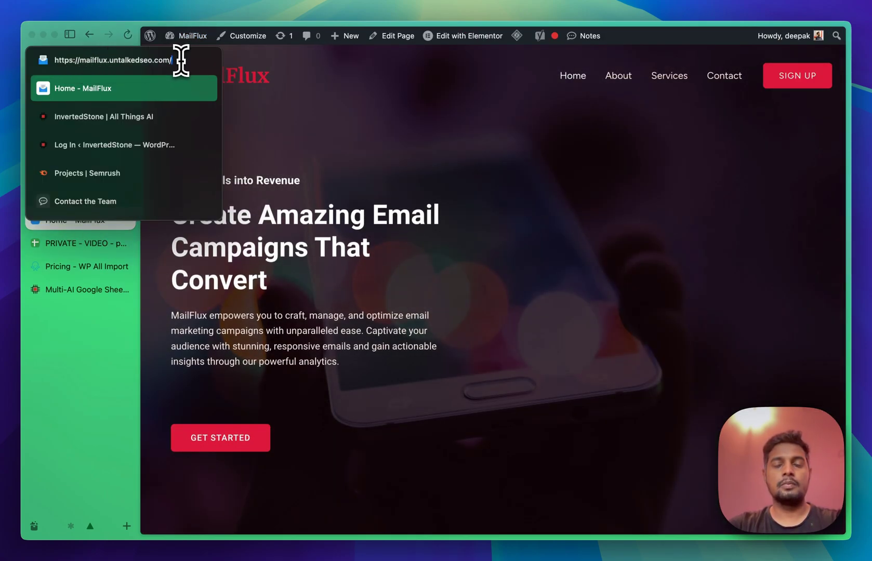
{"action": "type", "text": "integration/"}
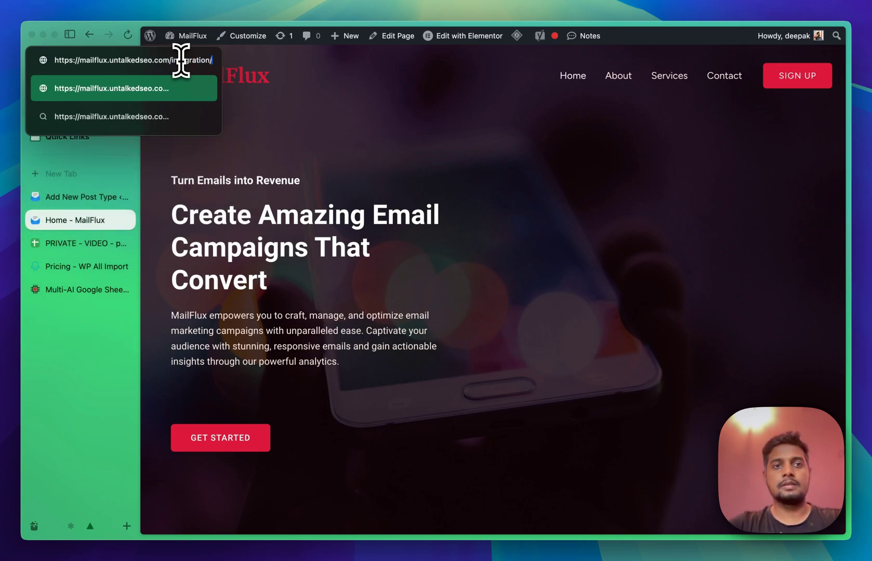
{"action": "type", "text": "{app-name}"}
{"action": "left_click_drag", "start_coordinate": [172, 59], "coordinate": [210, 59]}
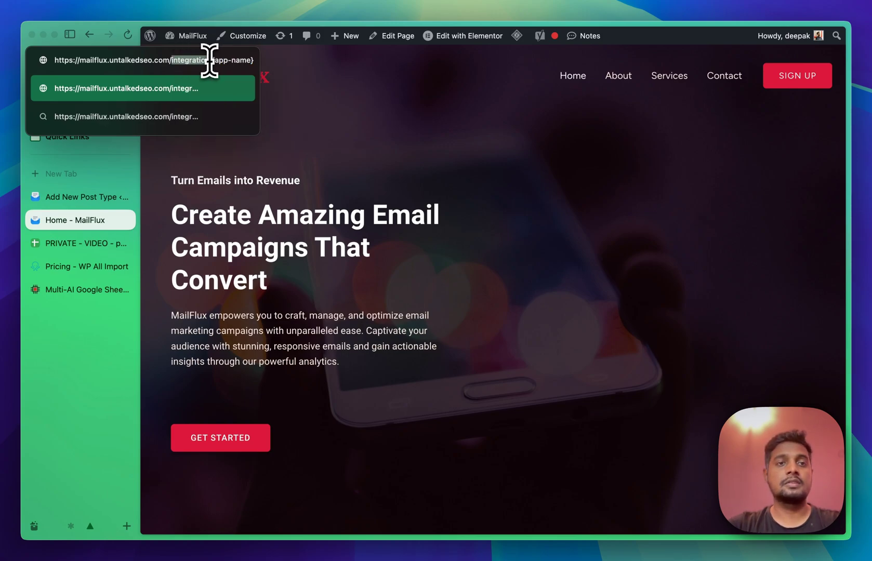
{"action": "left_click", "coordinate": [297, 143]}
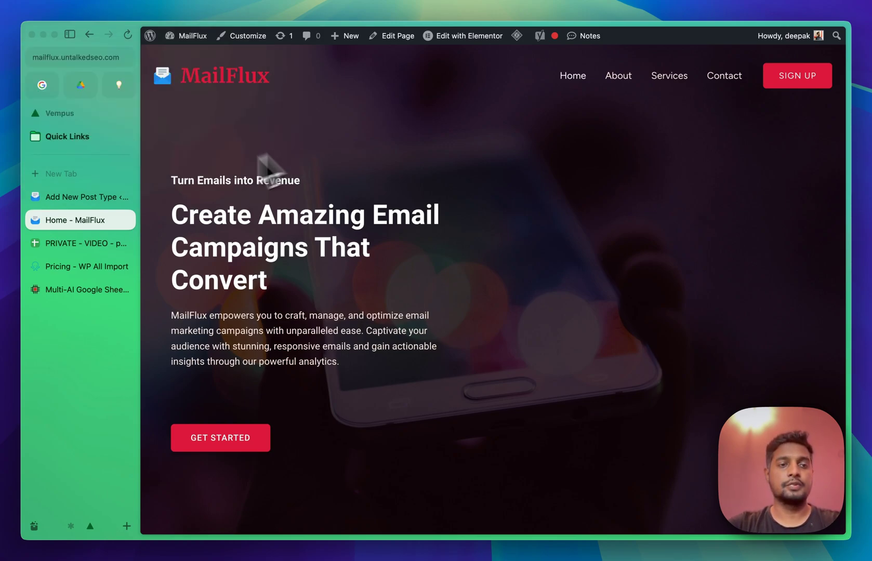
Give the new post type the plural label Integrations and the singular label Integration, keeping the generated post type key.
{"action": "left_click", "coordinate": [97, 203]}
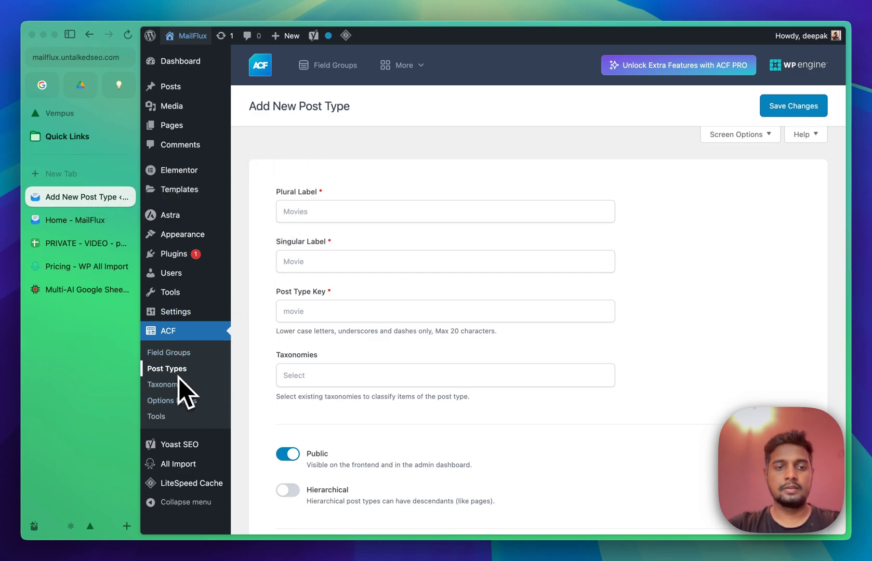
{"action": "left_click", "coordinate": [352, 208]}
{"action": "type", "text": "Integrations"}
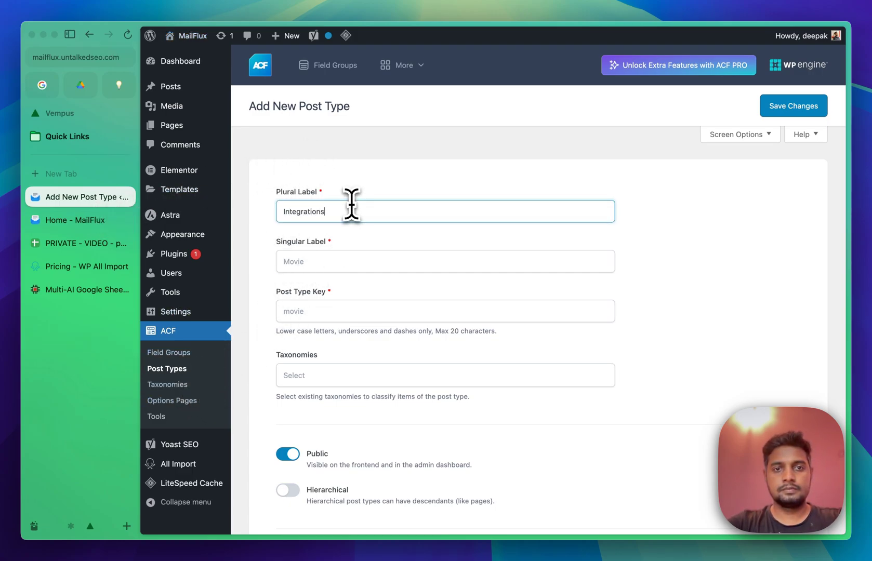
{"action": "key", "text": "Tab"}
{"action": "type", "text": "Integration"}
{"action": "key", "text": "Tab"}
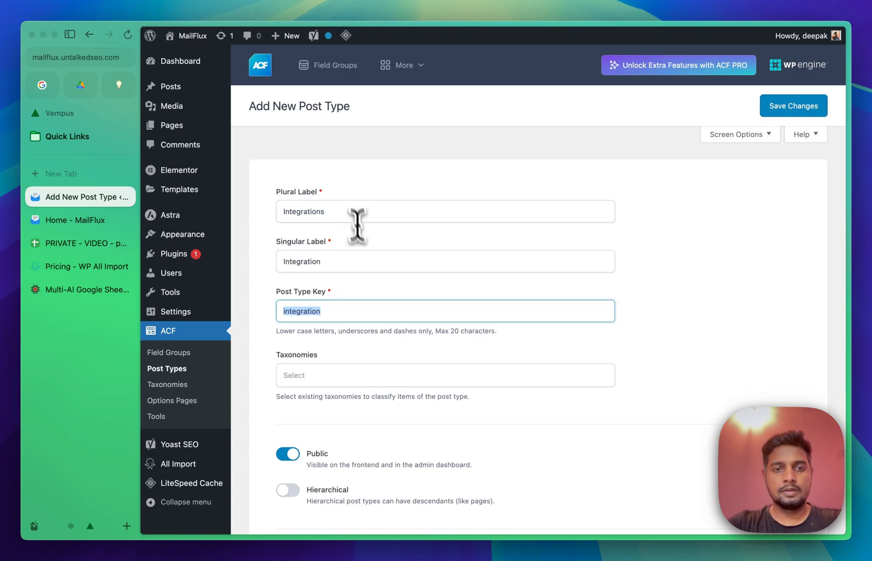
Save the Integrations post type and start a field group for it.
{"action": "scroll", "coordinate": [326, 311], "scroll_direction": "down", "scroll_amount": 5}
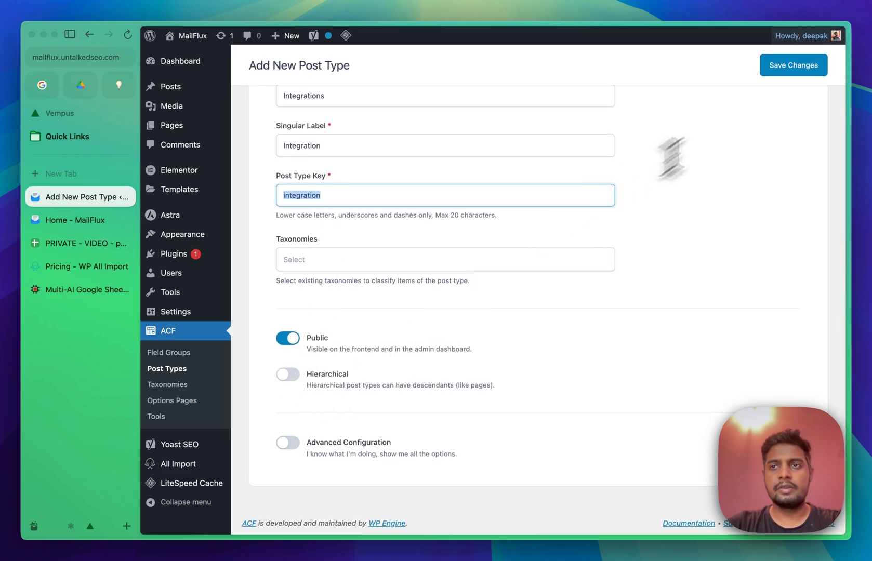
{"action": "left_click", "coordinate": [788, 62]}
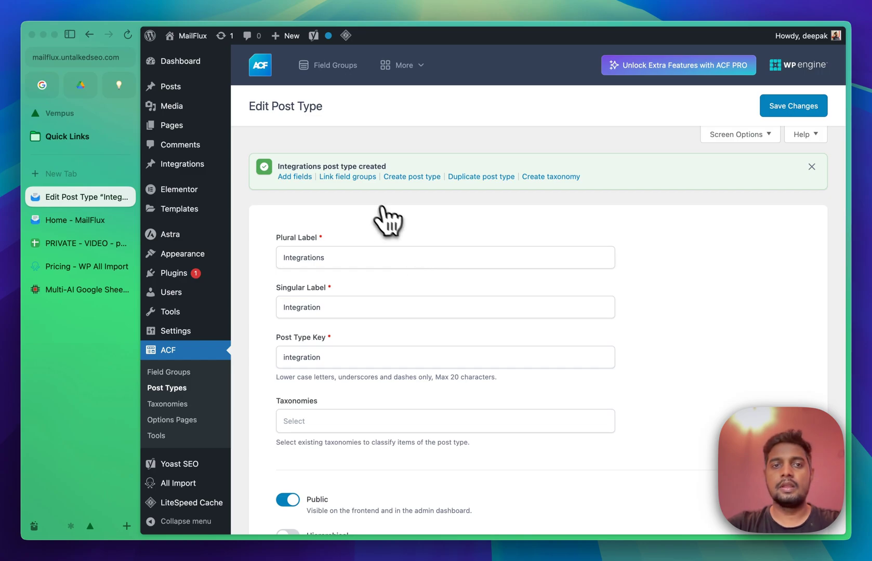
{"action": "left_click", "coordinate": [307, 180]}
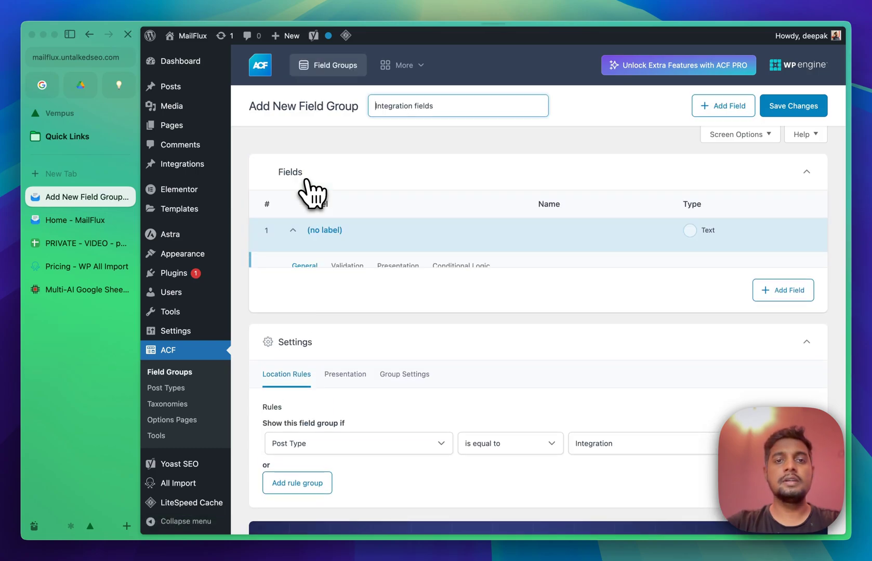
Check the data spreadsheet and define the first text field with the label Integration Name, keeping its generated field name.
{"action": "scroll", "coordinate": [311, 192], "scroll_direction": "down", "scroll_amount": 3}
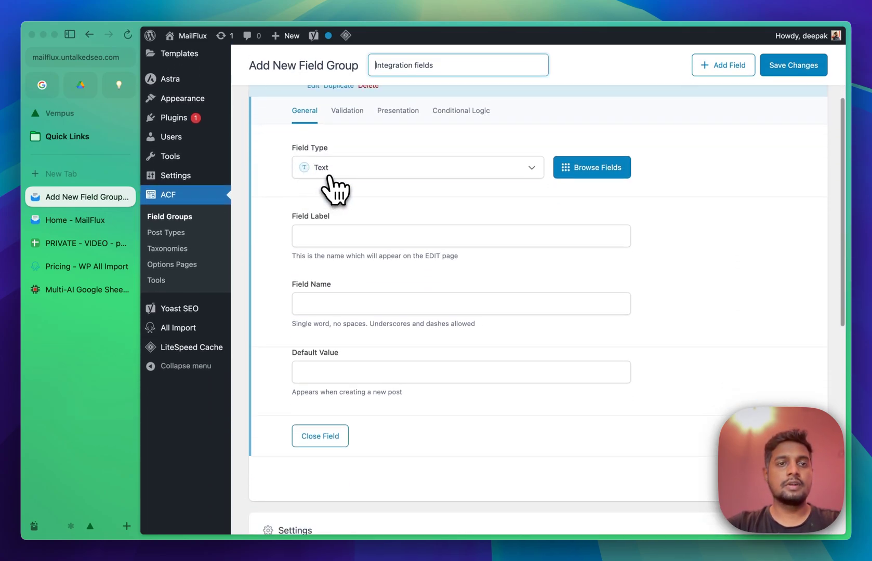
{"action": "left_click", "coordinate": [98, 244]}
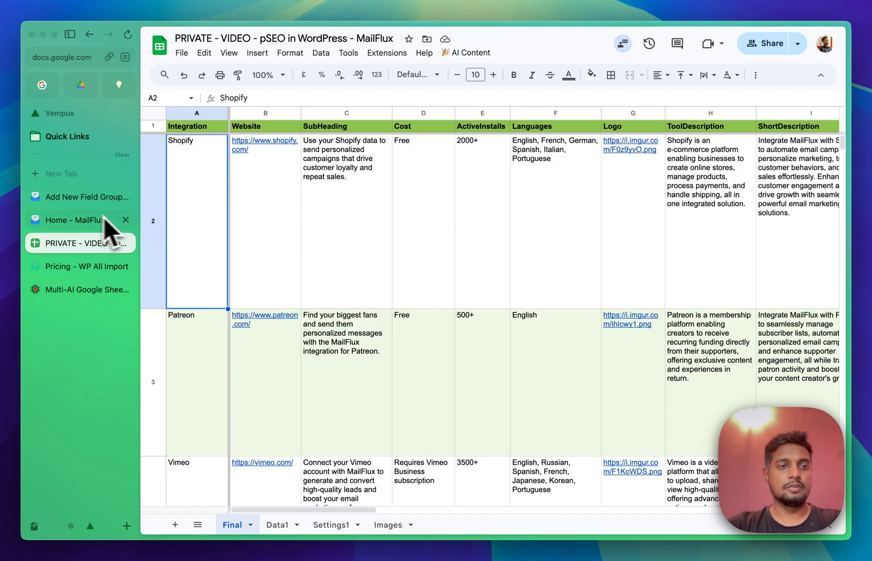
{"action": "left_click", "coordinate": [86, 198]}
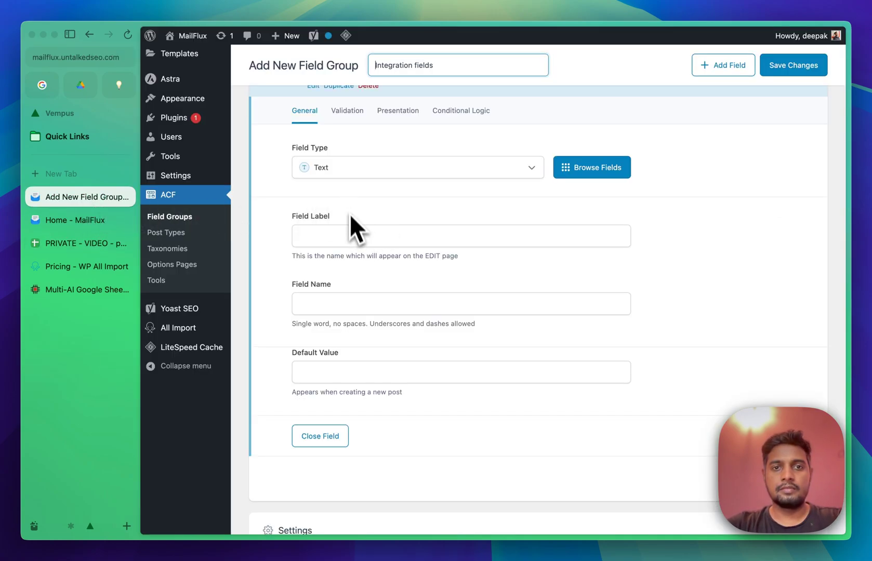
{"action": "left_click", "coordinate": [348, 231]}
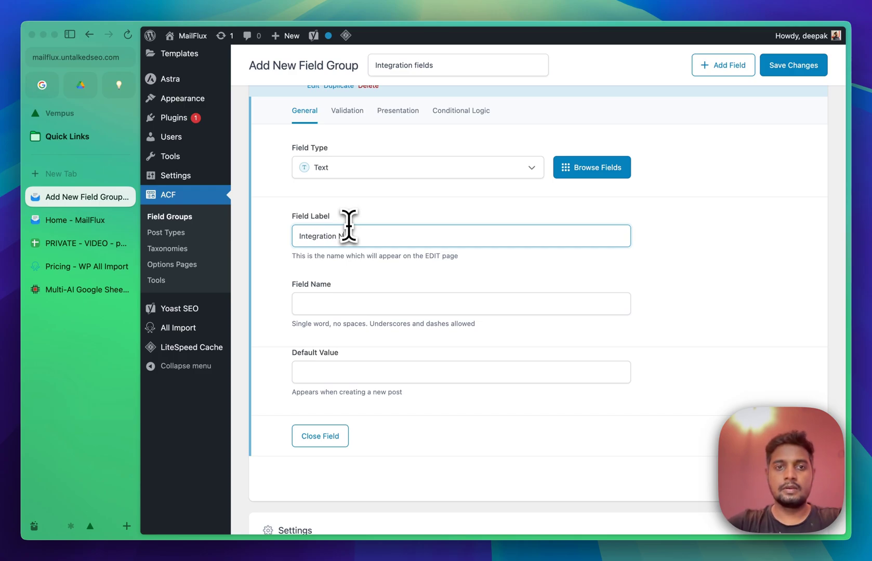
{"action": "key", "text": "Tab"}
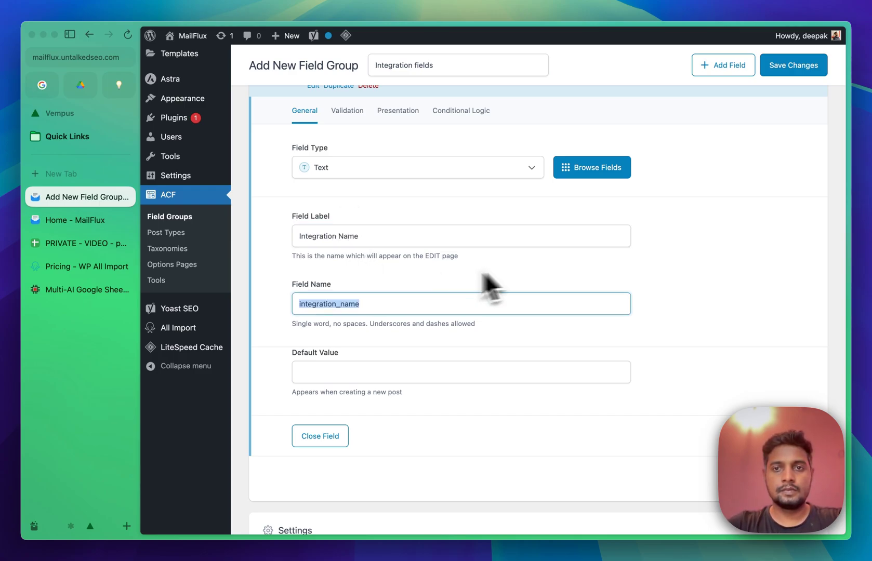
{"action": "scroll", "coordinate": [536, 280], "scroll_direction": "up", "scroll_amount": 2}
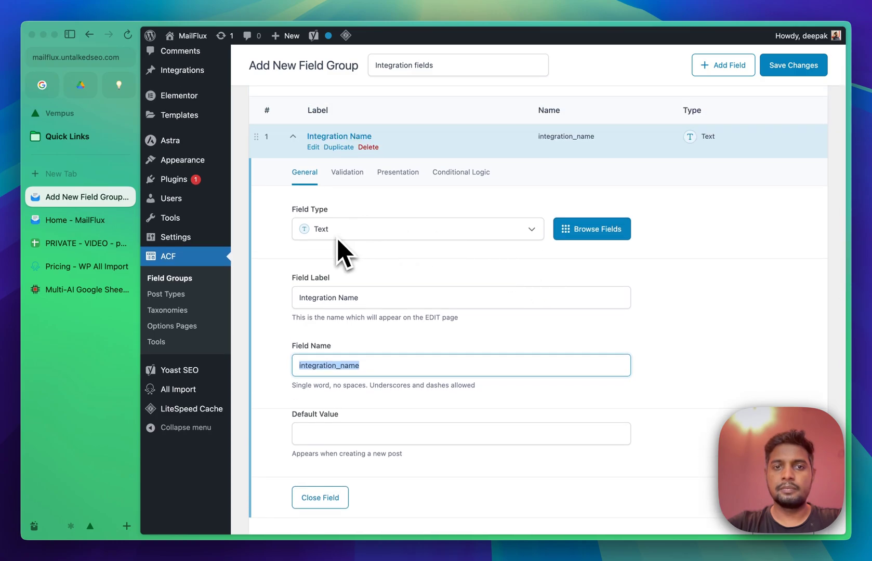
{"action": "scroll", "coordinate": [363, 259], "scroll_direction": "down", "scroll_amount": 2}
{"action": "scroll", "coordinate": [363, 261], "scroll_direction": "down", "scroll_amount": 2}
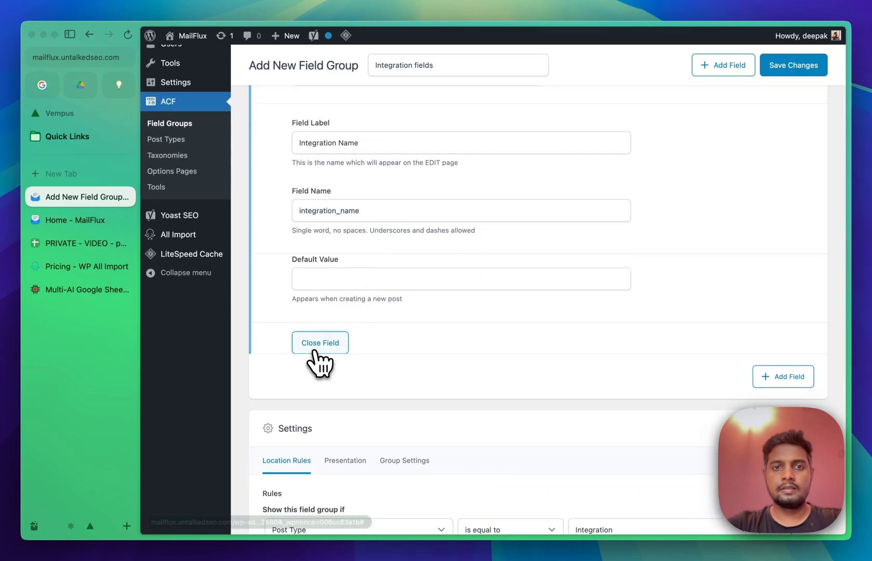
{"action": "left_click", "coordinate": [316, 344]}
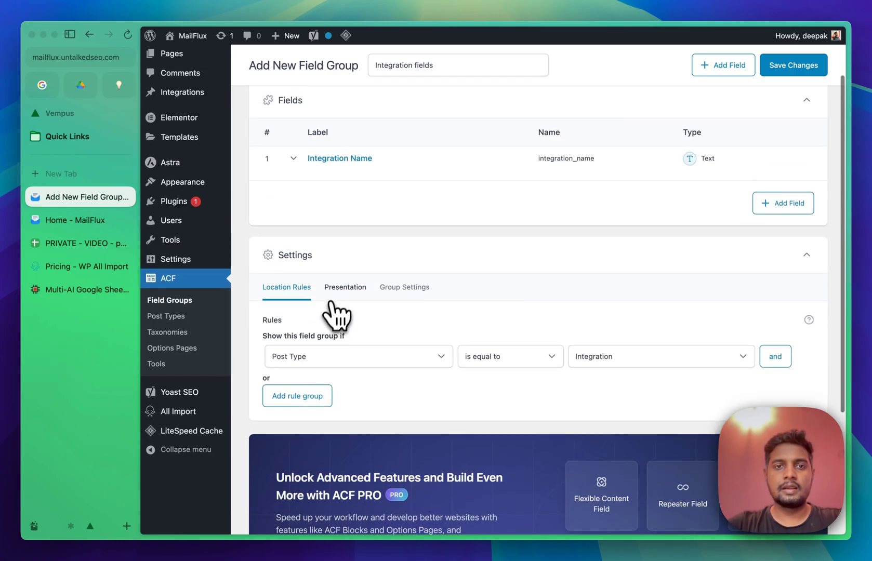
Review the spreadsheet's column headers for the remaining fields and save the Integration fields group.
{"action": "left_click", "coordinate": [91, 242]}
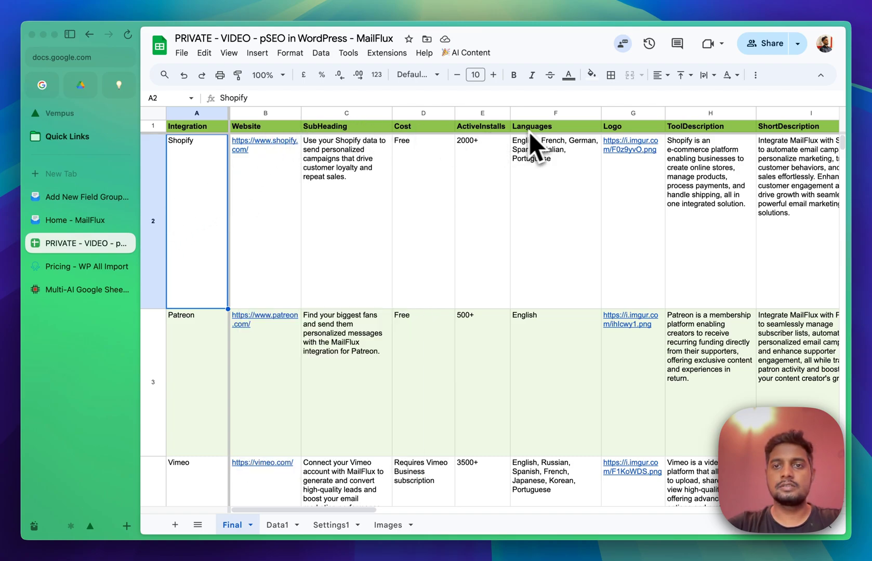
{"action": "scroll", "coordinate": [717, 141], "scroll_direction": "right", "scroll_amount": 5}
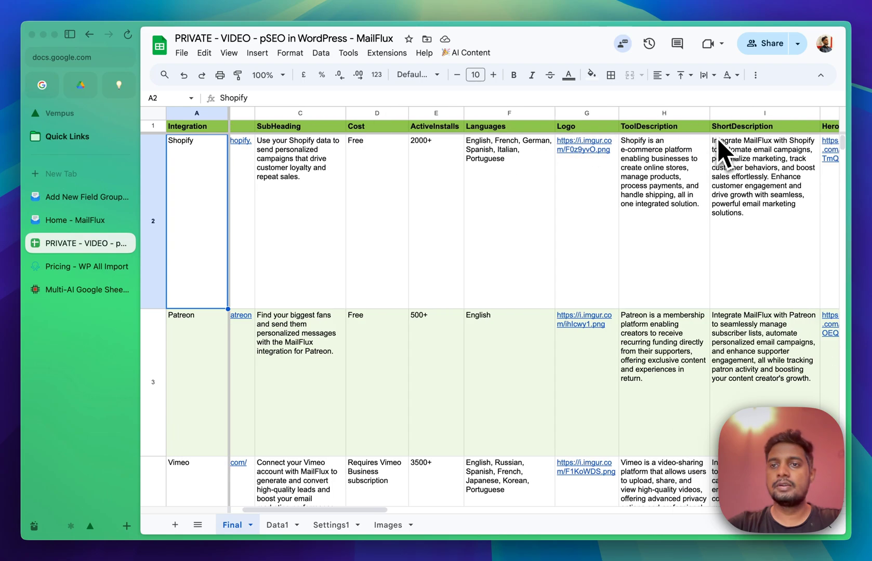
{"action": "scroll", "coordinate": [598, 158], "scroll_direction": "left", "scroll_amount": 5}
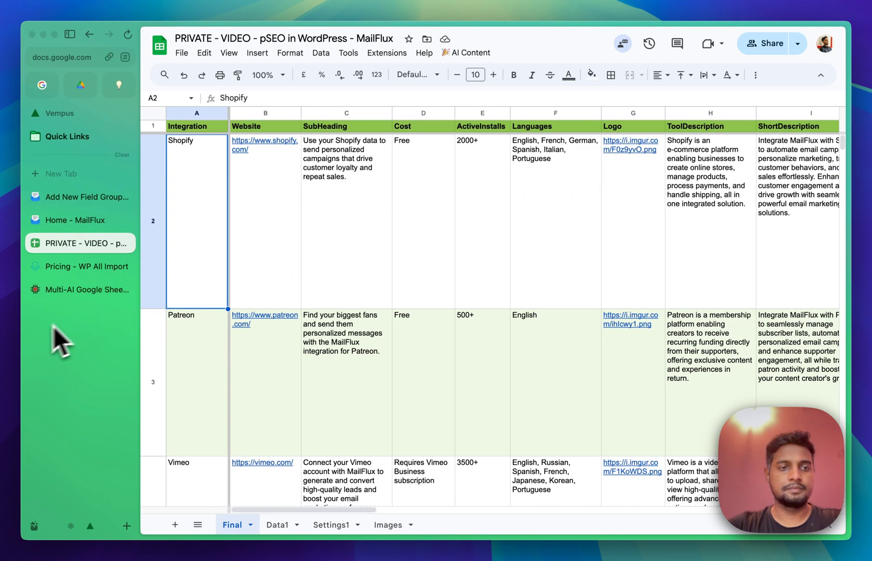
{"action": "left_click", "coordinate": [77, 198]}
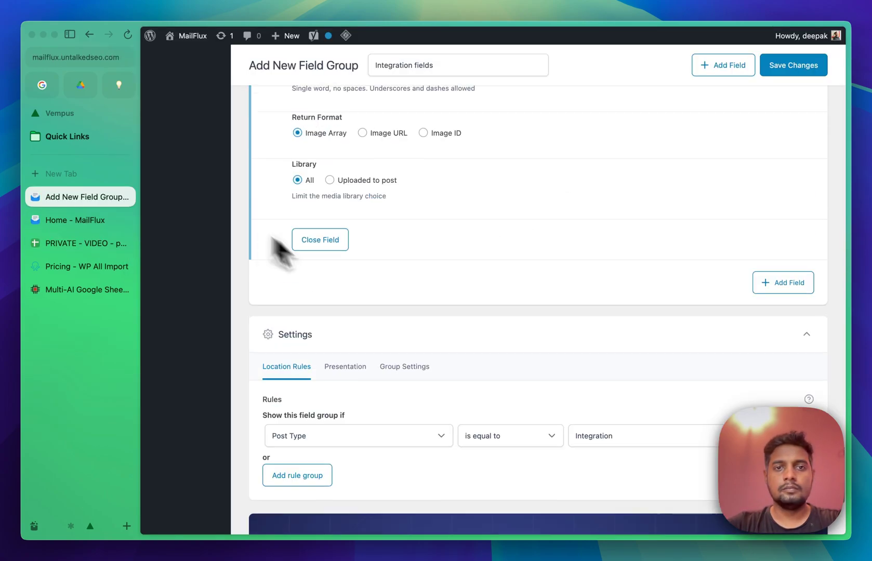
{"action": "scroll", "coordinate": [441, 236], "scroll_direction": "down", "scroll_amount": 4}
{"action": "key", "text": "super+s"}
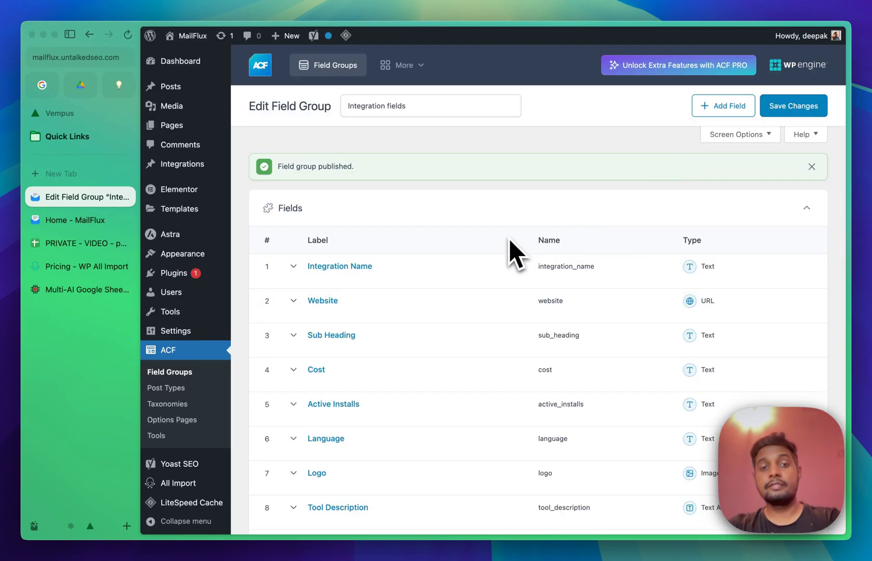
Examine the names and types of all fields in the Integration fields group, down to its location rules.
{"action": "scroll", "coordinate": [498, 236], "scroll_direction": "down", "scroll_amount": 3}
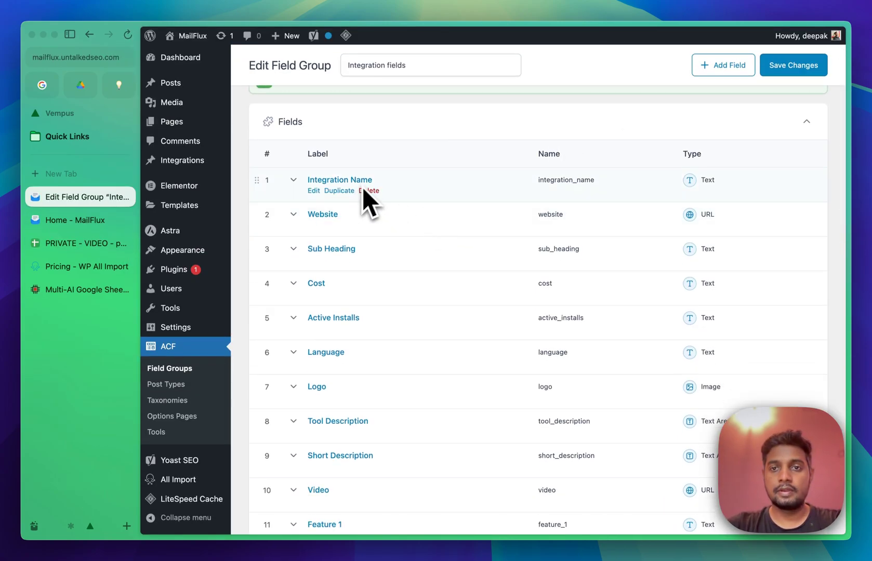
{"action": "scroll", "coordinate": [410, 231], "scroll_direction": "down", "scroll_amount": 3}
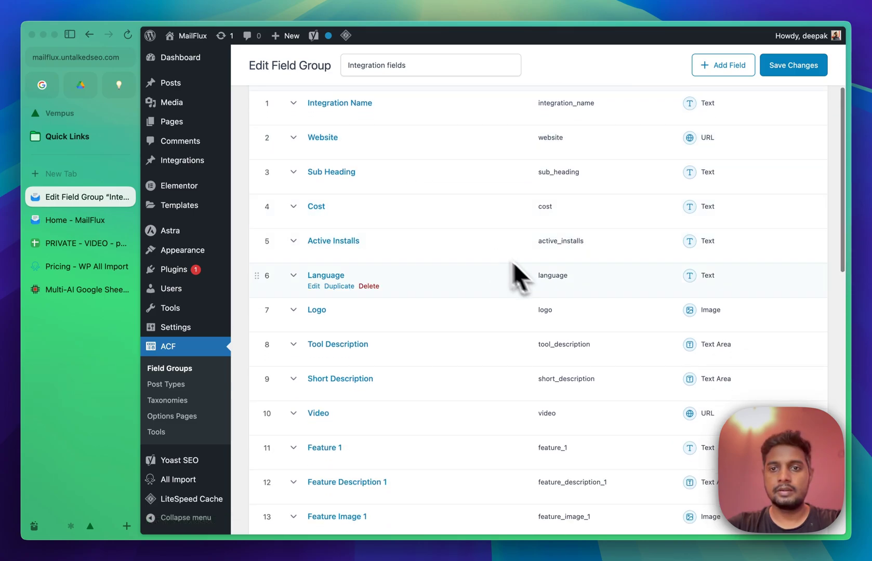
{"action": "scroll", "coordinate": [530, 276], "scroll_direction": "down", "scroll_amount": 2}
{"action": "scroll", "coordinate": [552, 285], "scroll_direction": "down", "scroll_amount": 1}
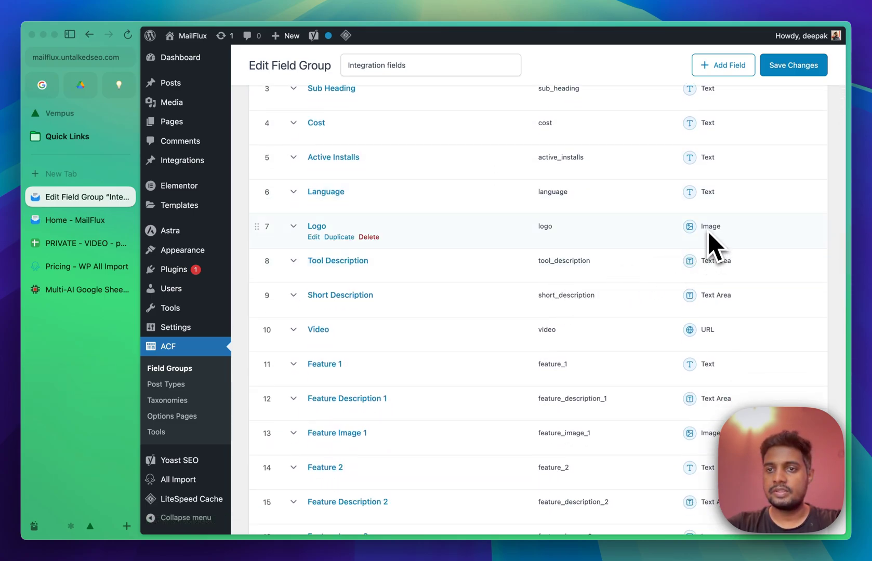
{"action": "scroll", "coordinate": [713, 268], "scroll_direction": "down", "scroll_amount": 4}
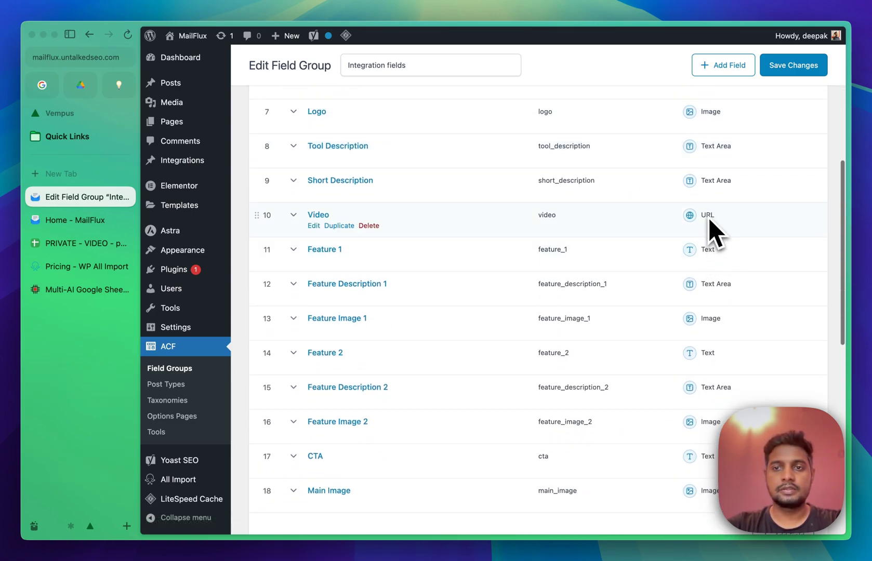
{"action": "left_click", "coordinate": [708, 248]}
{"action": "left_click", "coordinate": [707, 250]}
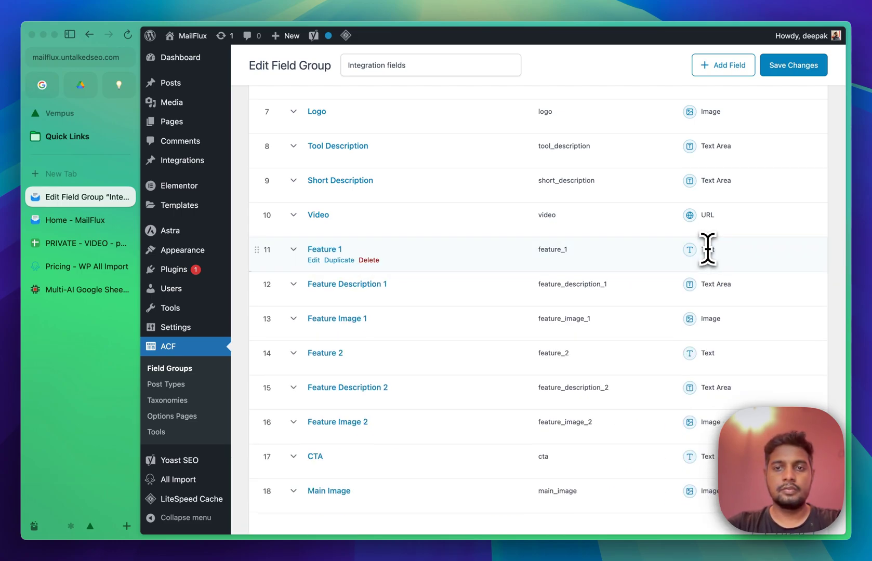
{"action": "scroll", "coordinate": [564, 261], "scroll_direction": "down", "scroll_amount": 12}
{"action": "scroll", "coordinate": [569, 276], "scroll_direction": "up", "scroll_amount": 5}
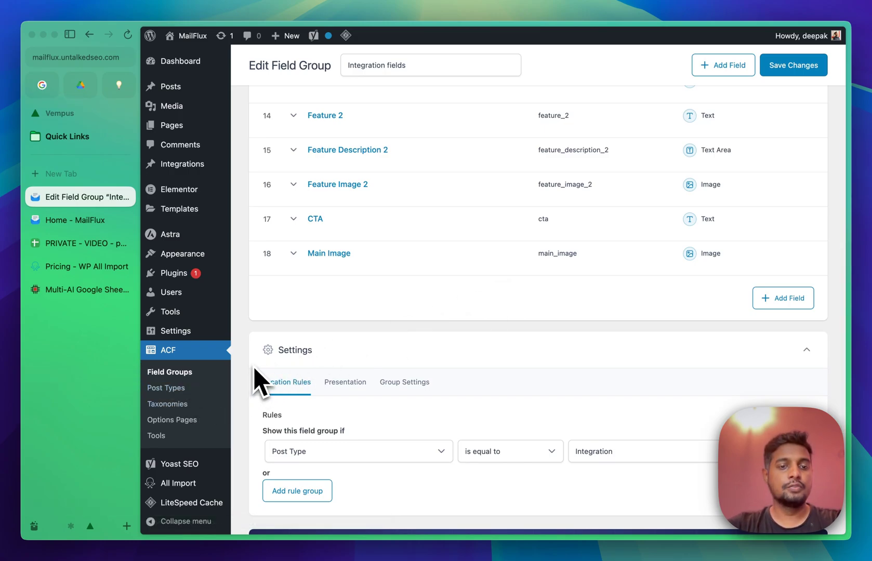
Copy the sharing link of the pSEO in WordPress spreadsheet and close its sharing settings.
{"action": "mouse_move", "coordinate": [201, 481]}
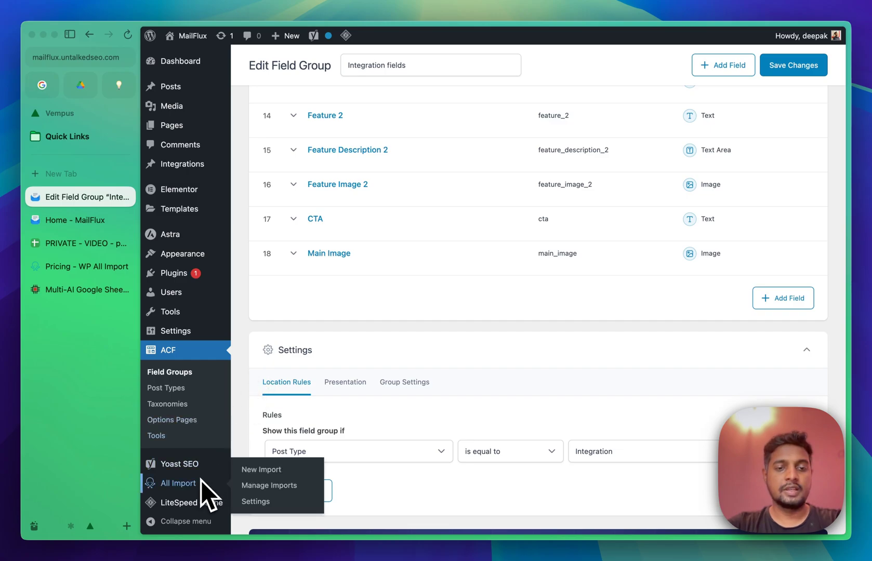
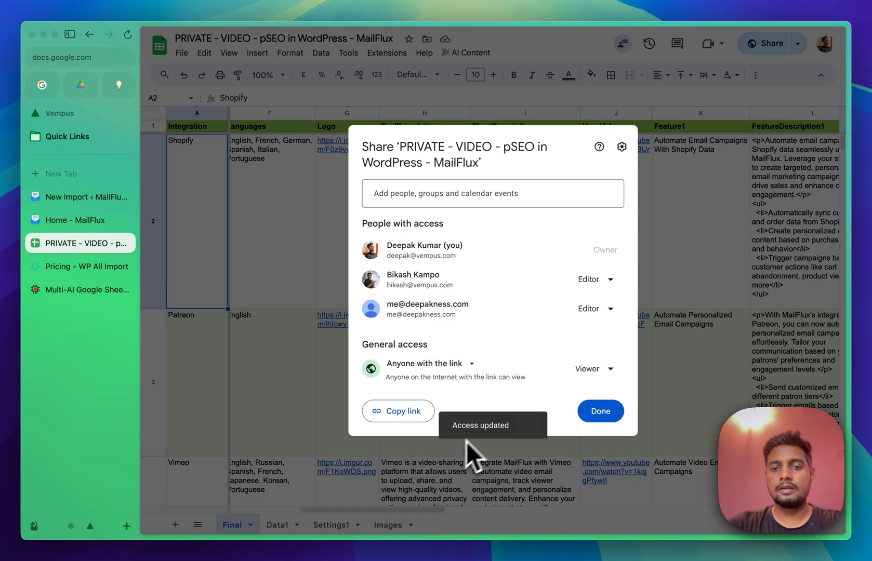
{"action": "left_click", "coordinate": [406, 418]}
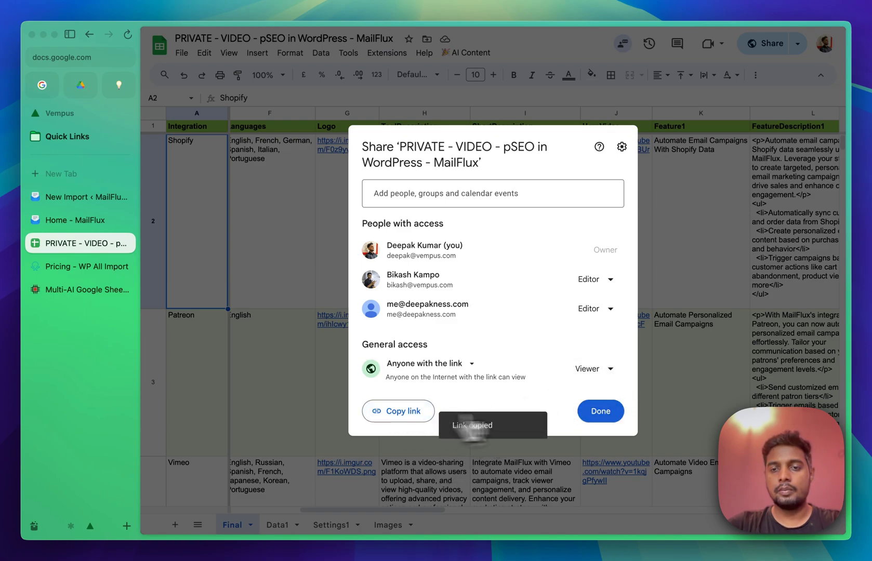
{"action": "left_click", "coordinate": [605, 415]}
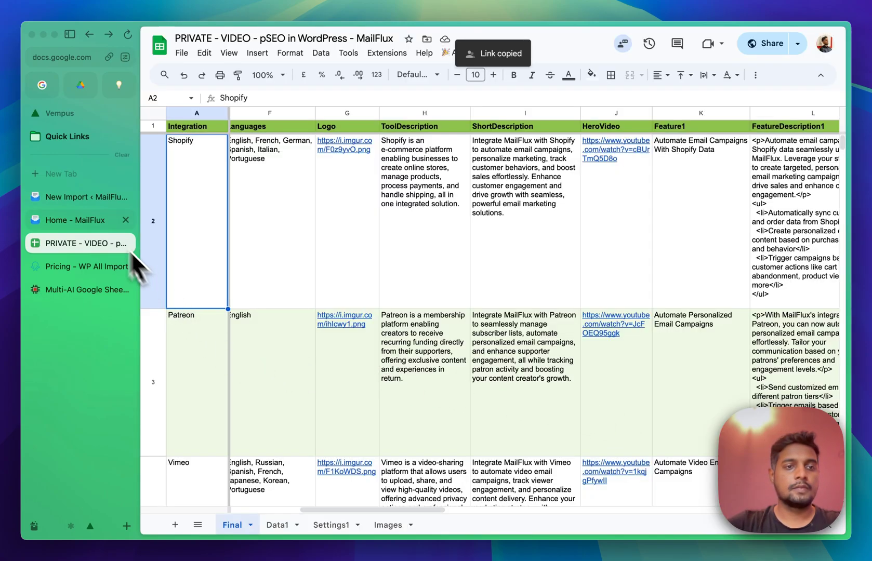
Switch to the new import in WP All Import and download its data file from the copied Google Sheets URL.
{"action": "left_click", "coordinate": [94, 198]}
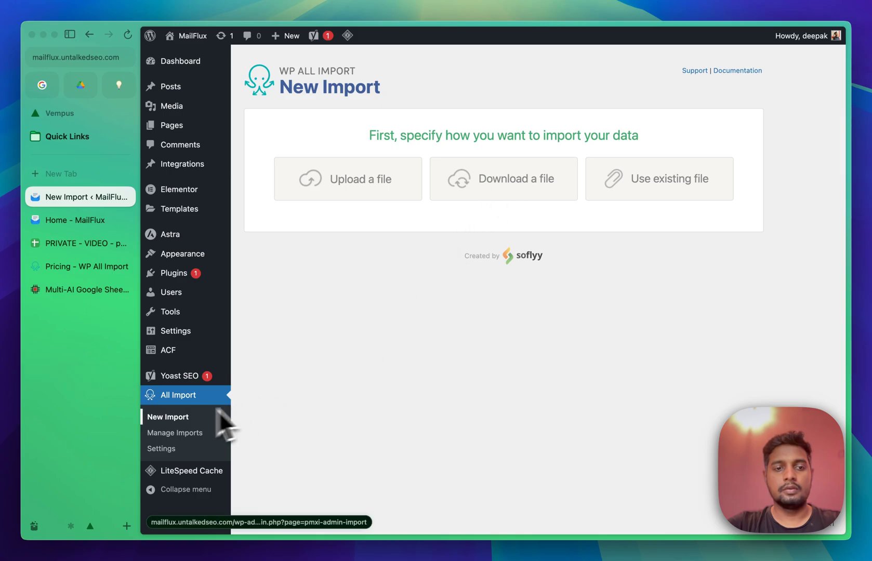
{"action": "left_click", "coordinate": [493, 197]}
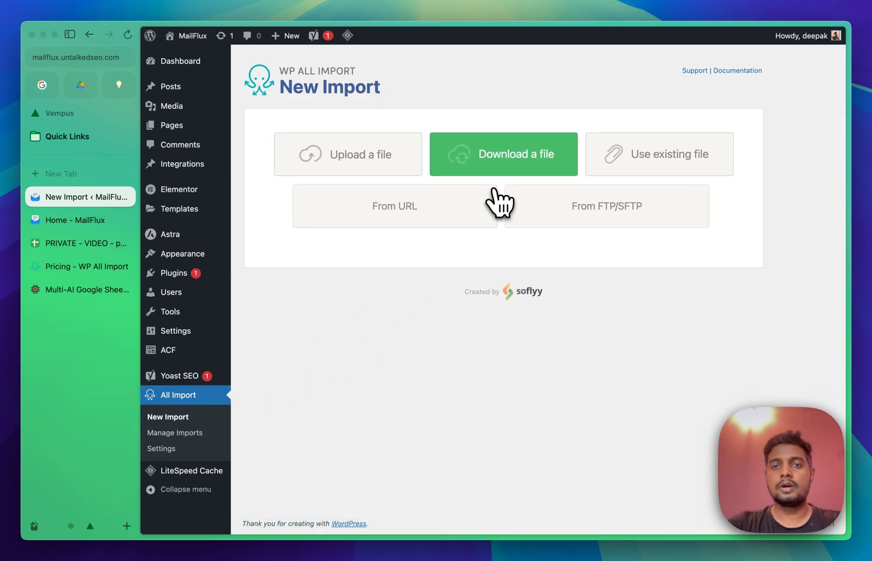
{"action": "left_click", "coordinate": [461, 212]}
{"action": "left_click", "coordinate": [420, 262]}
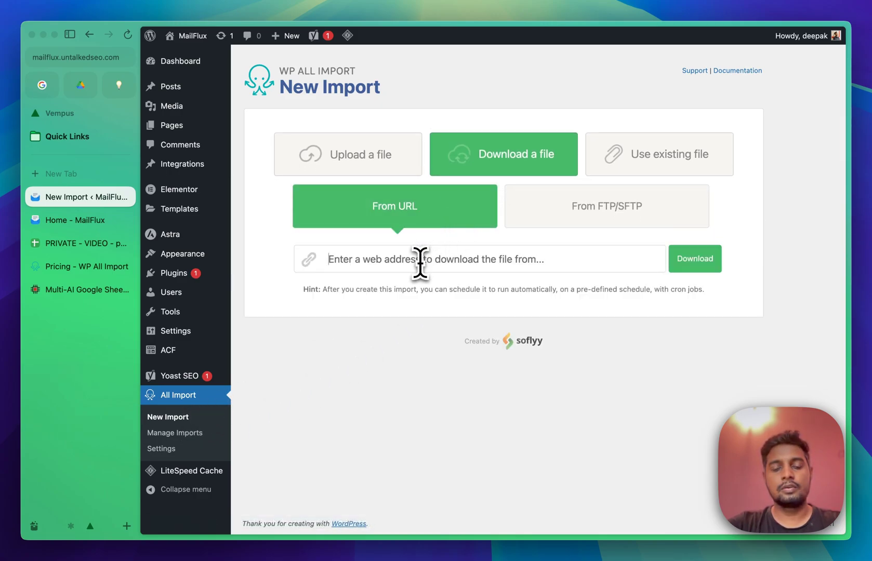
{"action": "key", "text": "super+v"}
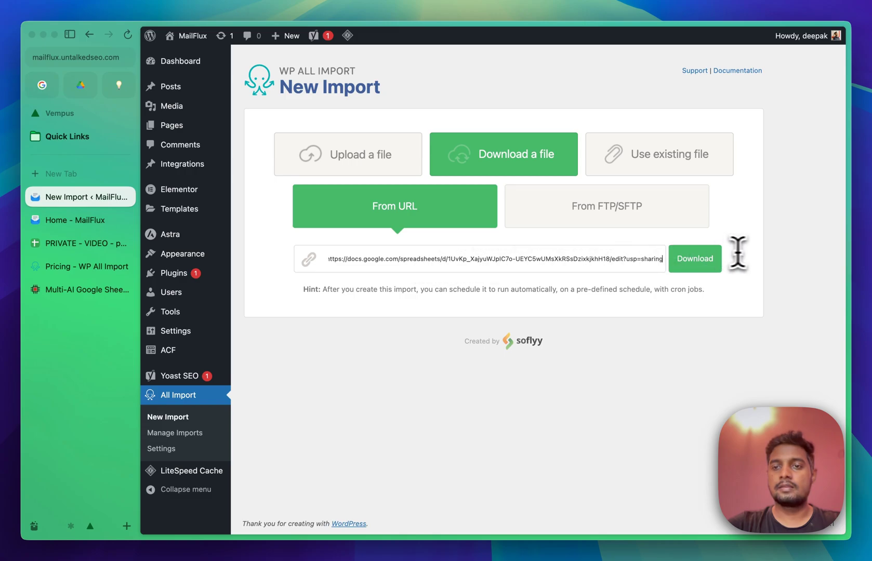
{"action": "left_click", "coordinate": [716, 263]}
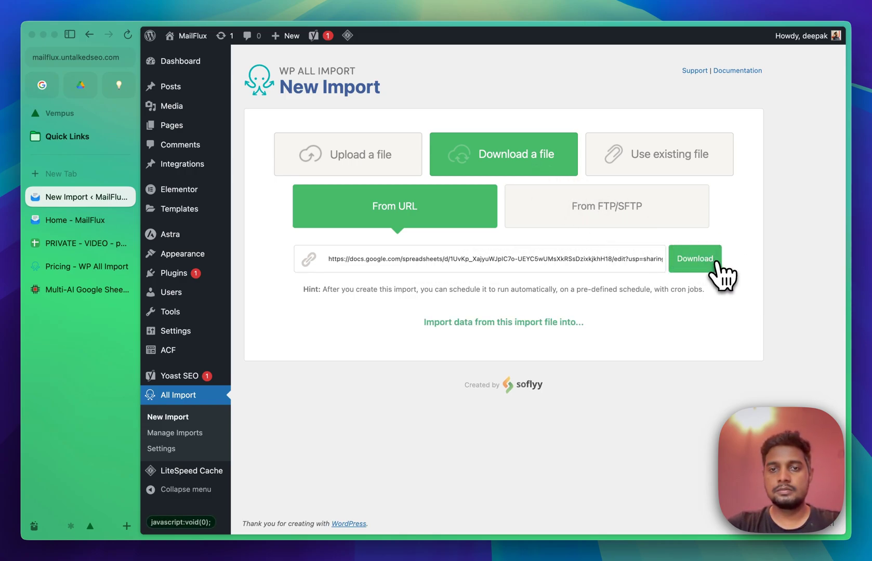
Set the import to create new Integrations for each record in the data file.
{"action": "scroll", "coordinate": [722, 275], "scroll_direction": "down", "scroll_amount": 2}
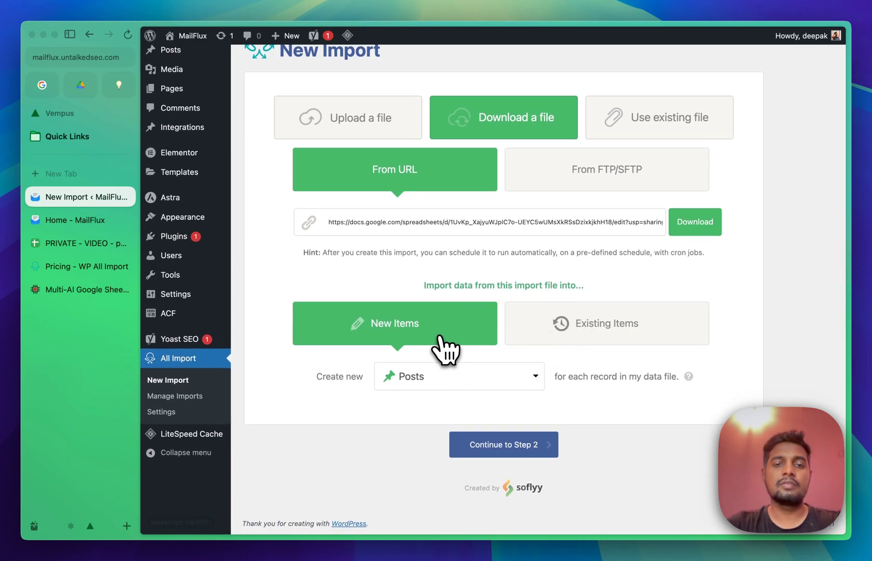
{"action": "left_click", "coordinate": [442, 379]}
{"action": "scroll", "coordinate": [442, 385], "scroll_direction": "down", "scroll_amount": 5}
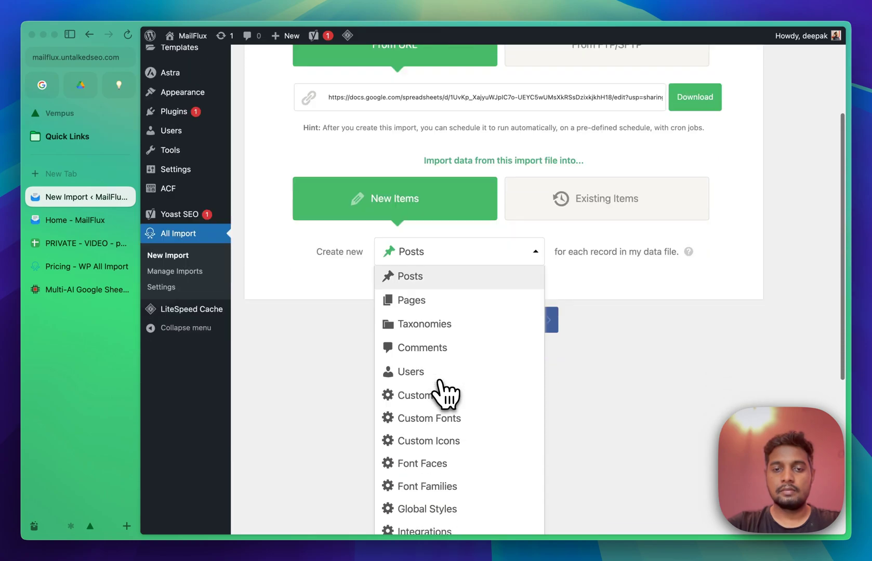
{"action": "scroll", "coordinate": [442, 387], "scroll_direction": "down", "scroll_amount": 3}
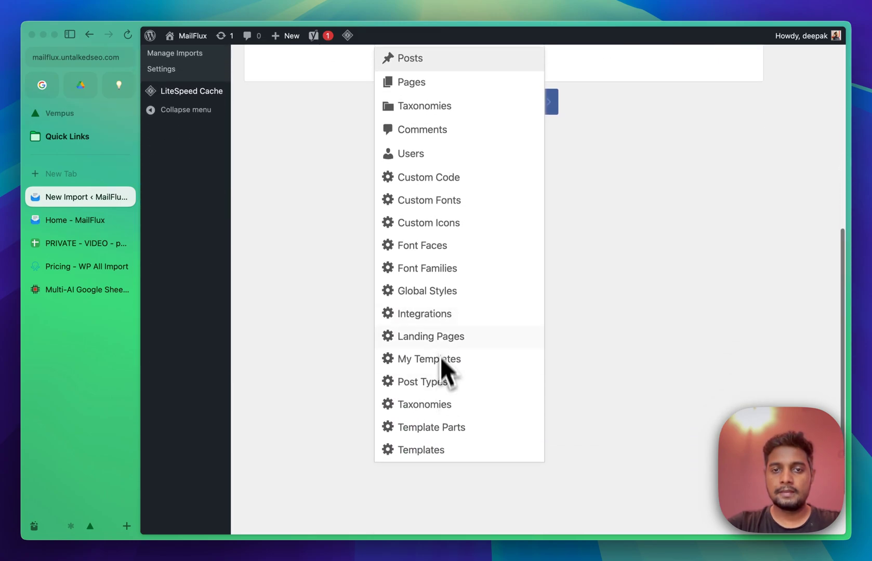
{"action": "left_click", "coordinate": [438, 315]}
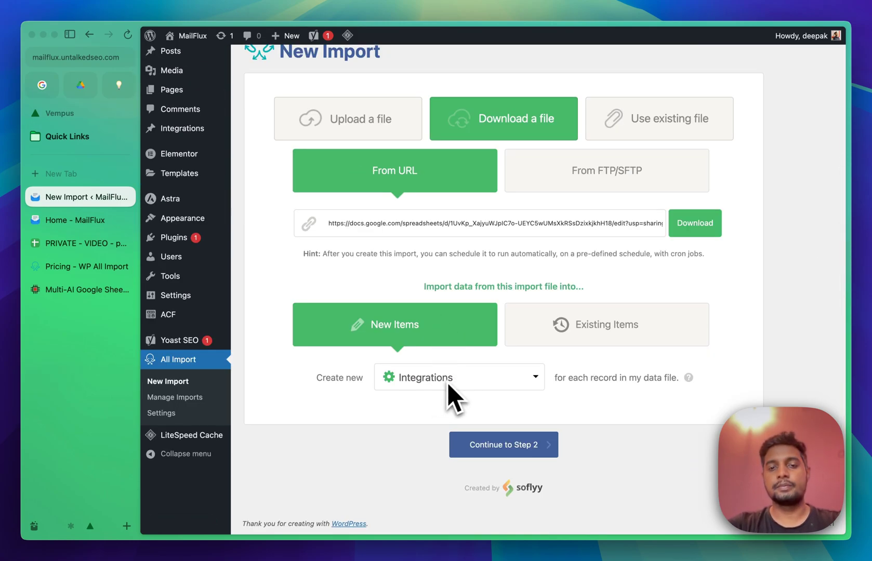
Continue to the import file review and check the integration rows in the spreadsheet's Final sheet down to the last record.
{"action": "left_click", "coordinate": [506, 446]}
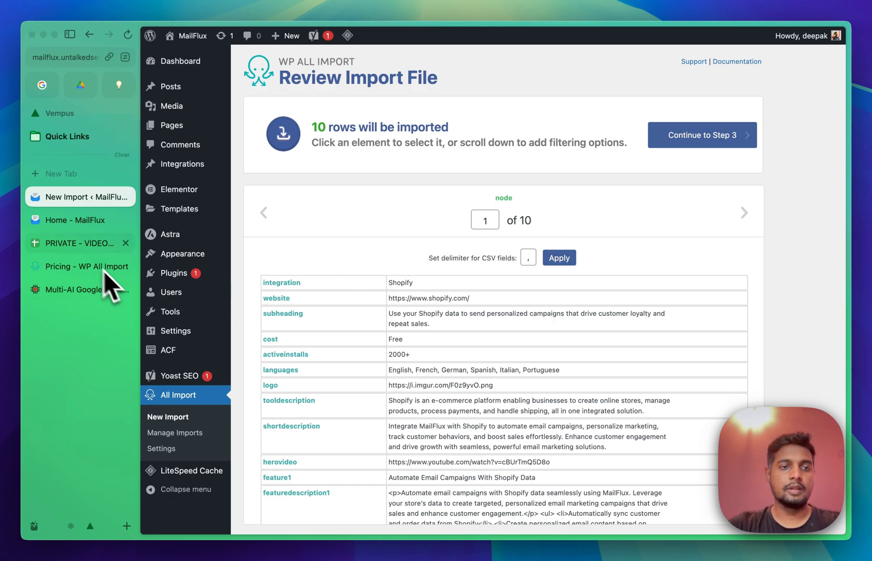
{"action": "left_click", "coordinate": [86, 244]}
{"action": "scroll", "coordinate": [250, 243], "scroll_direction": "left", "scroll_amount": 5}
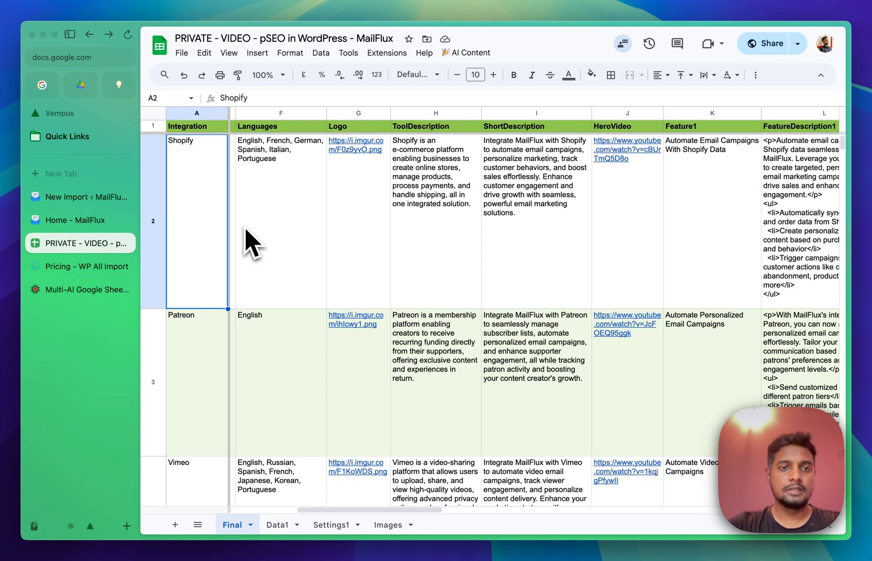
{"action": "scroll", "coordinate": [237, 229], "scroll_direction": "down", "scroll_amount": 15}
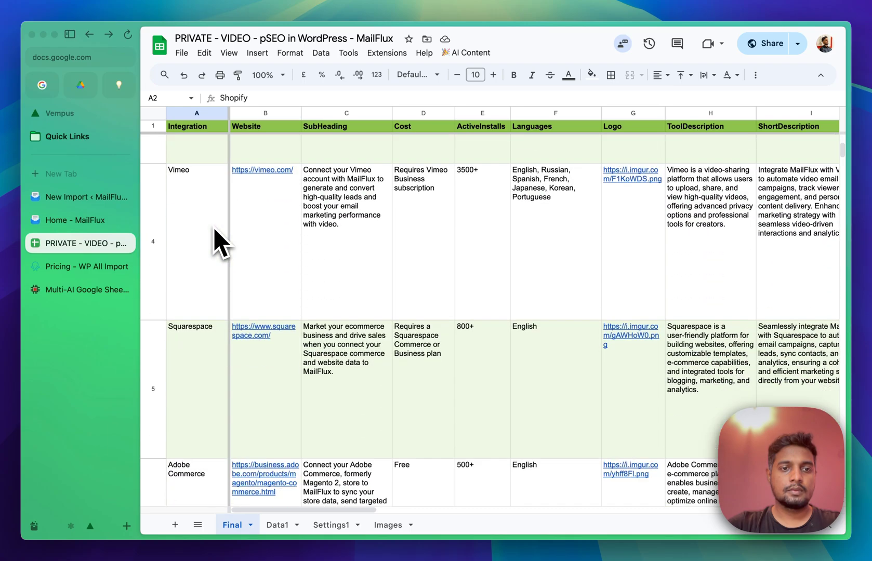
{"action": "scroll", "coordinate": [221, 243], "scroll_direction": "down", "scroll_amount": 10}
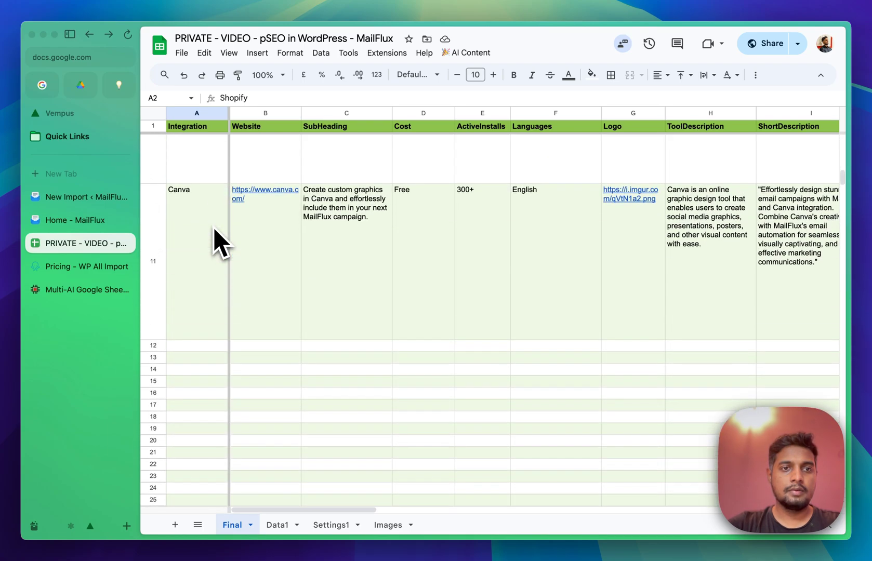
{"action": "left_click", "coordinate": [213, 229]}
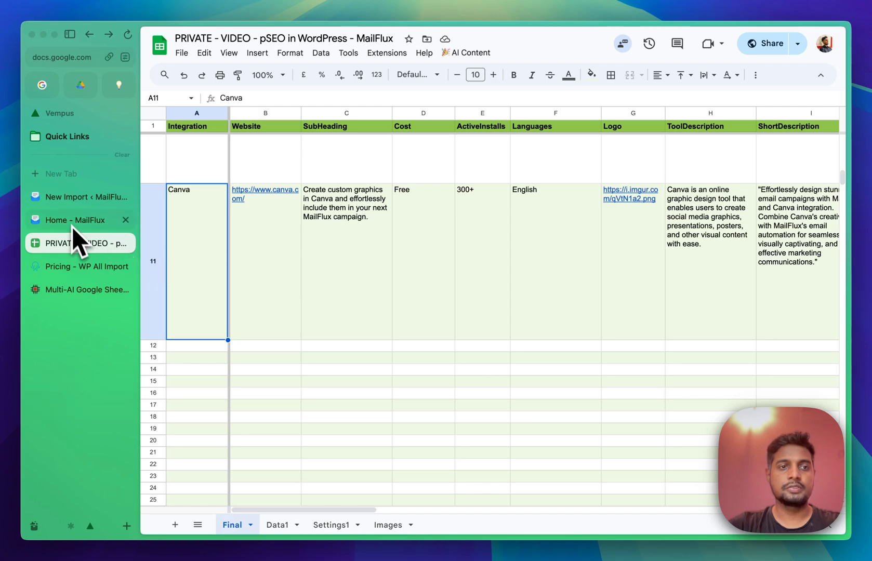
Return to the import file review, look through the record's elements and continue to Step 3.
{"action": "left_click", "coordinate": [72, 204]}
{"action": "scroll", "coordinate": [405, 242], "scroll_direction": "down", "scroll_amount": 3}
{"action": "scroll", "coordinate": [404, 241], "scroll_direction": "down", "scroll_amount": 6}
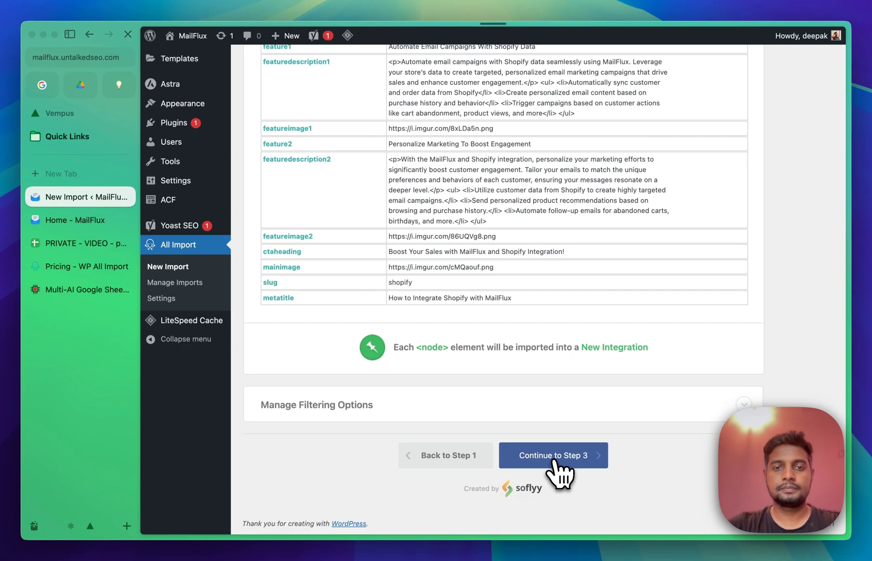
{"action": "left_click", "coordinate": [558, 457]}
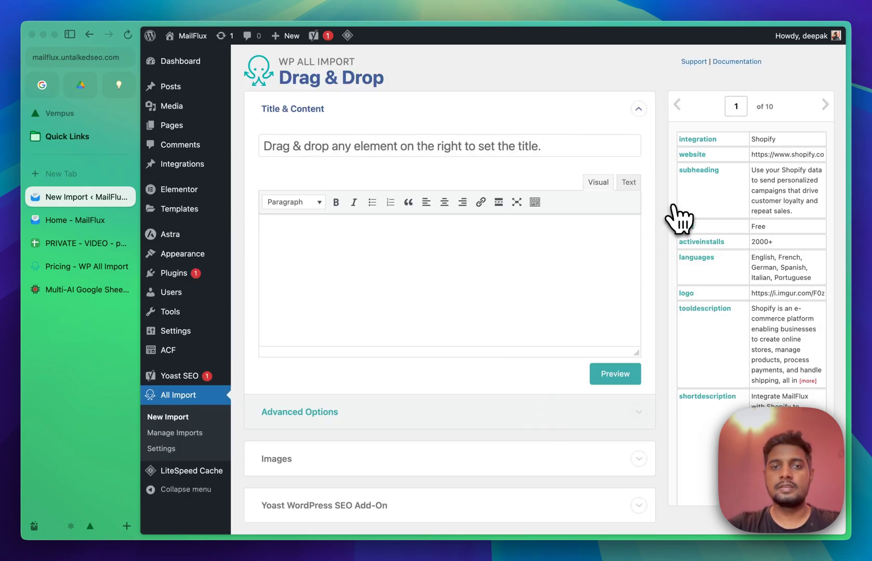
Hide the browser sidebar and look over the mapping sections and the elements of the first record.
{"action": "left_click", "coordinate": [69, 35]}
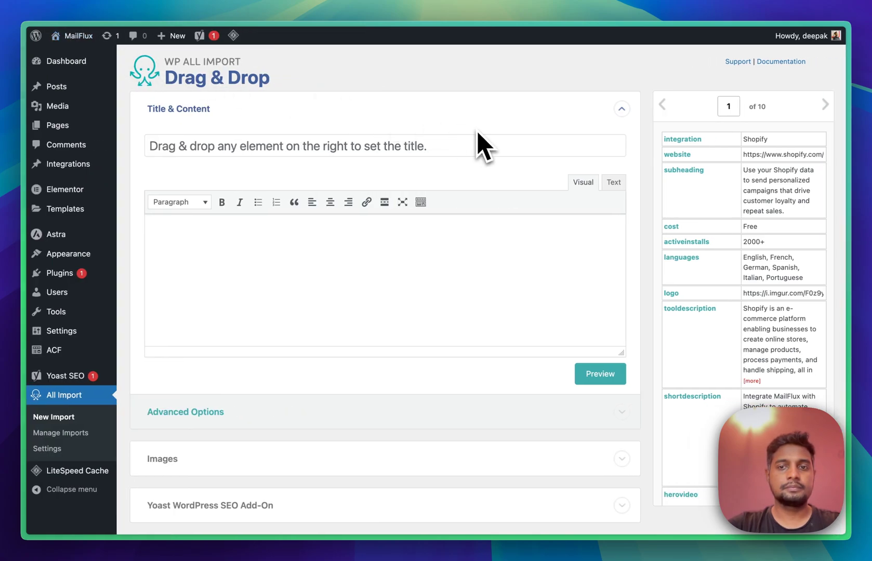
{"action": "scroll", "coordinate": [478, 134], "scroll_direction": "down", "scroll_amount": 2}
{"action": "scroll", "coordinate": [478, 133], "scroll_direction": "up", "scroll_amount": 2}
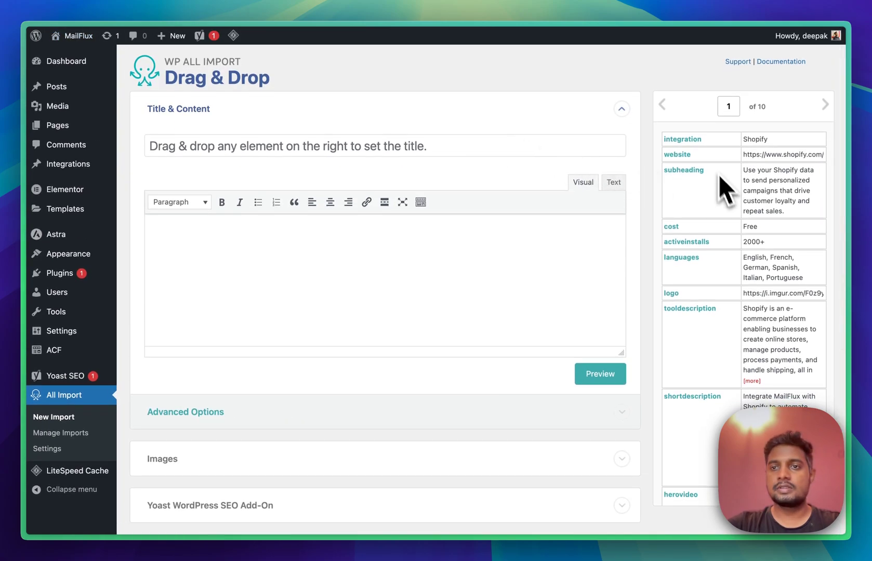
{"action": "scroll", "coordinate": [705, 159], "scroll_direction": "down", "scroll_amount": 1}
{"action": "scroll", "coordinate": [764, 189], "scroll_direction": "down", "scroll_amount": 1}
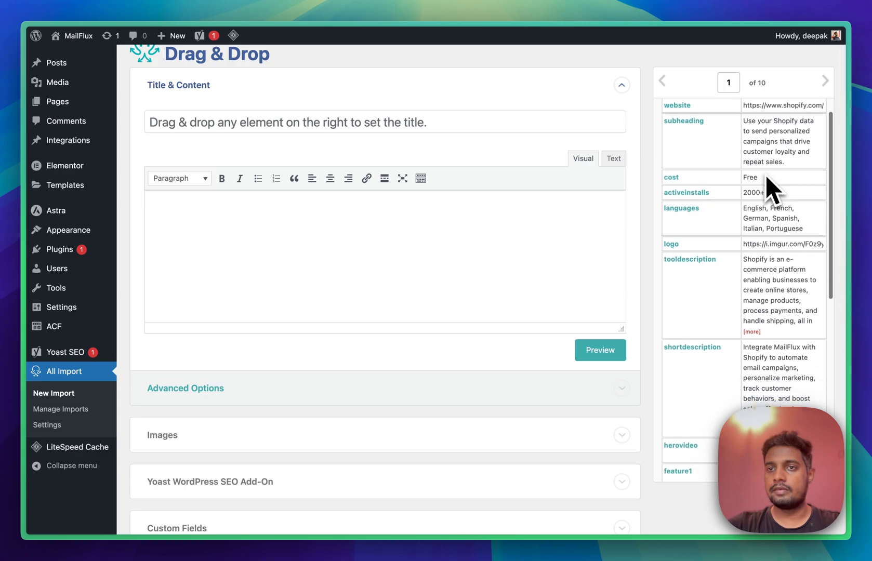
{"action": "scroll", "coordinate": [772, 189], "scroll_direction": "up", "scroll_amount": 1}
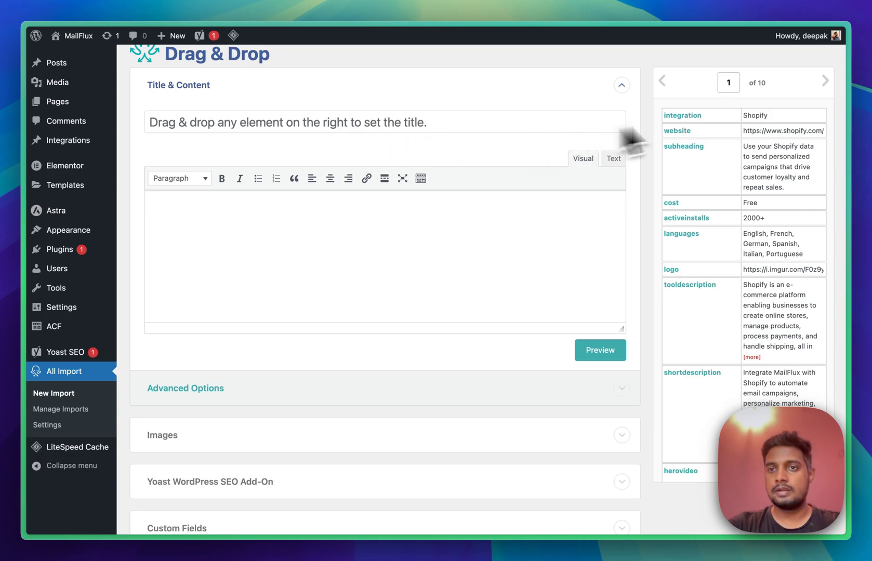
Set the imported post title to "Integrate MailFlux with {integration[1]}" using the integration element.
{"action": "scroll", "coordinate": [520, 146], "scroll_direction": "up", "scroll_amount": 1}
{"action": "left_click", "coordinate": [416, 129]}
{"action": "type", "text": "Integrate "}
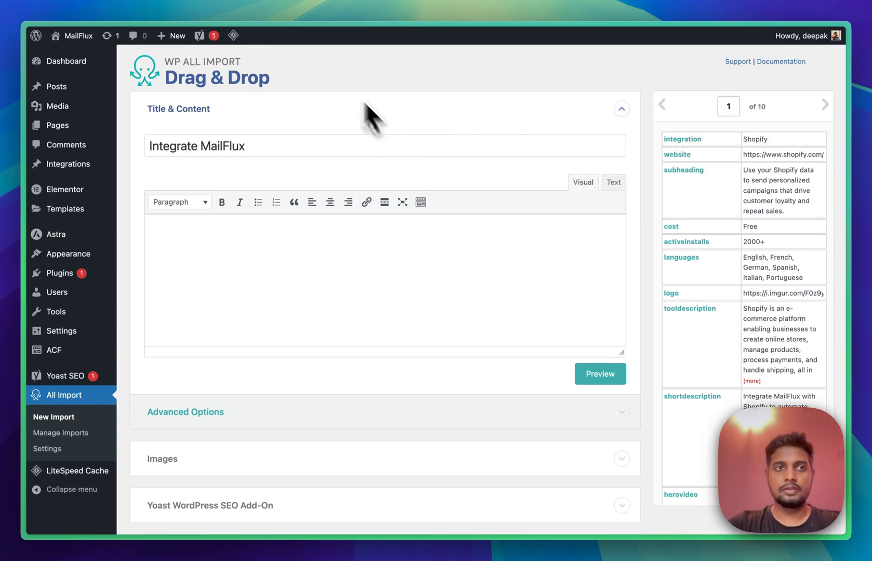
{"action": "type", "text": "MailFlux "}
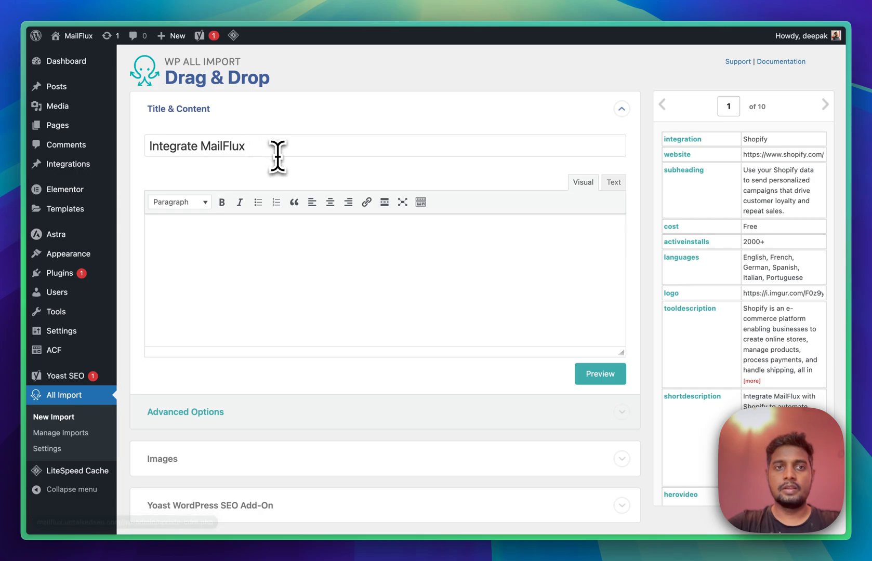
{"action": "type", "text": "with"}
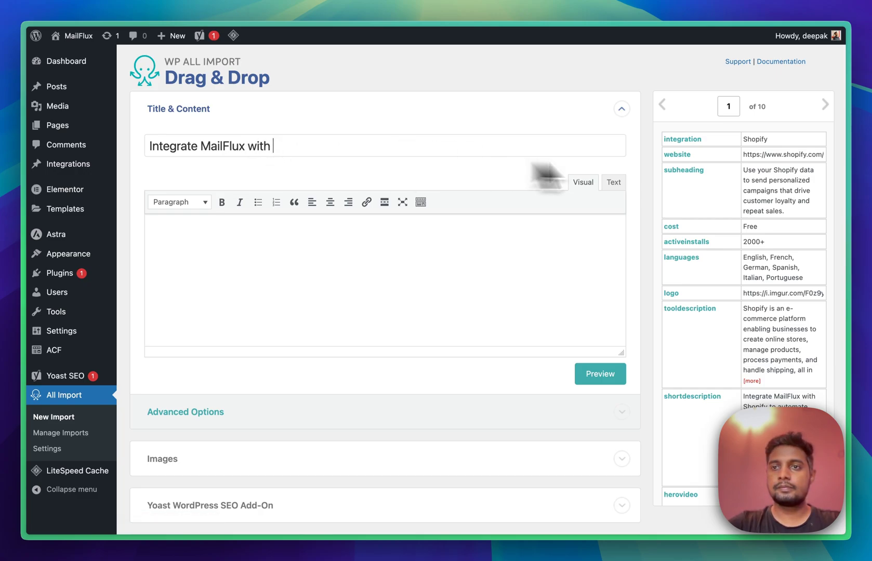
{"action": "left_click_drag", "start_coordinate": [682, 141], "coordinate": [382, 151]}
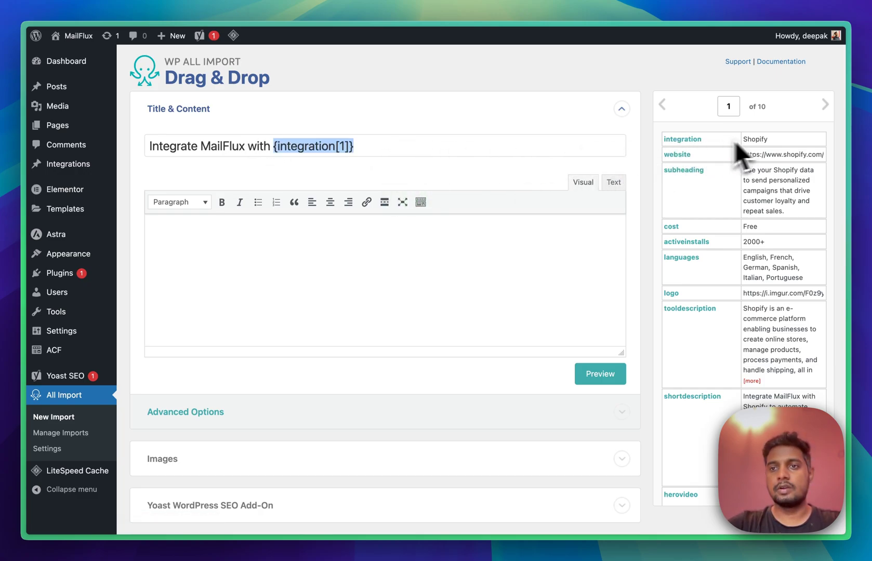
{"action": "left_click", "coordinate": [493, 164]}
{"action": "left_click", "coordinate": [411, 254]}
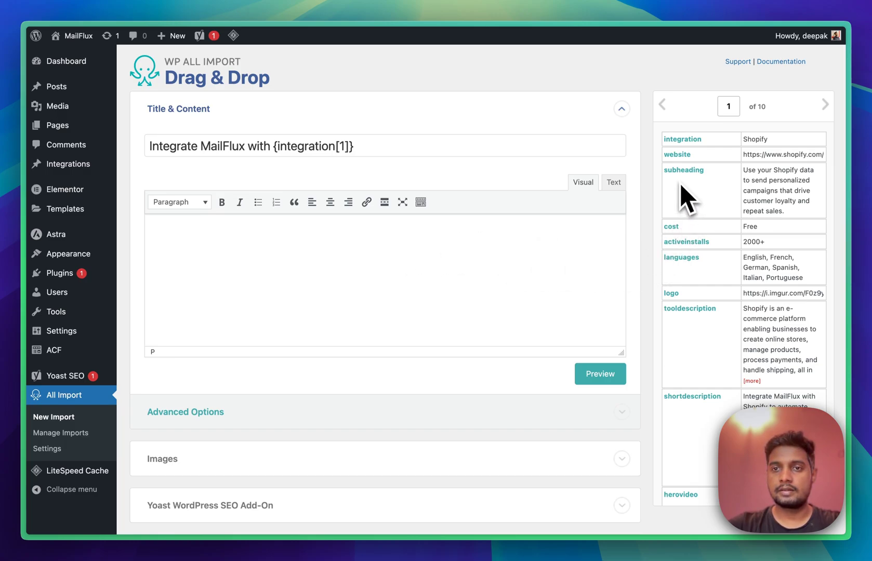
{"action": "left_click_drag", "start_coordinate": [687, 197], "coordinate": [276, 254]}
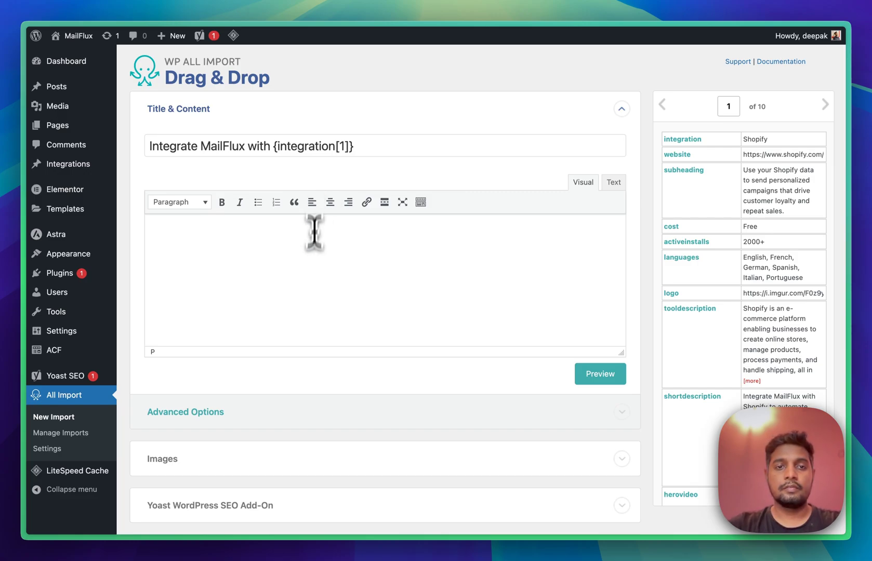
Enable decoding of HTML entities with html_entity_decode in the advanced options for title and content.
{"action": "scroll", "coordinate": [349, 270], "scroll_direction": "down", "scroll_amount": 3}
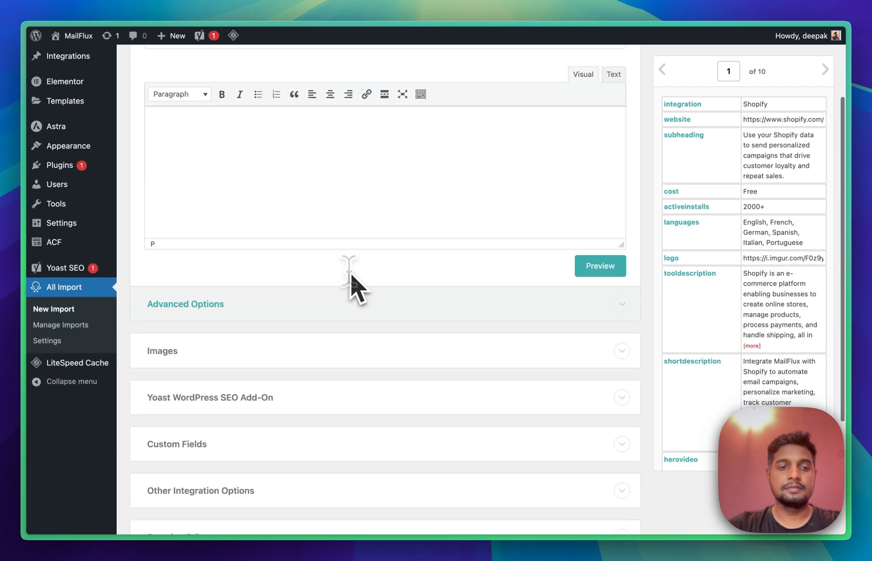
{"action": "left_click", "coordinate": [229, 291]}
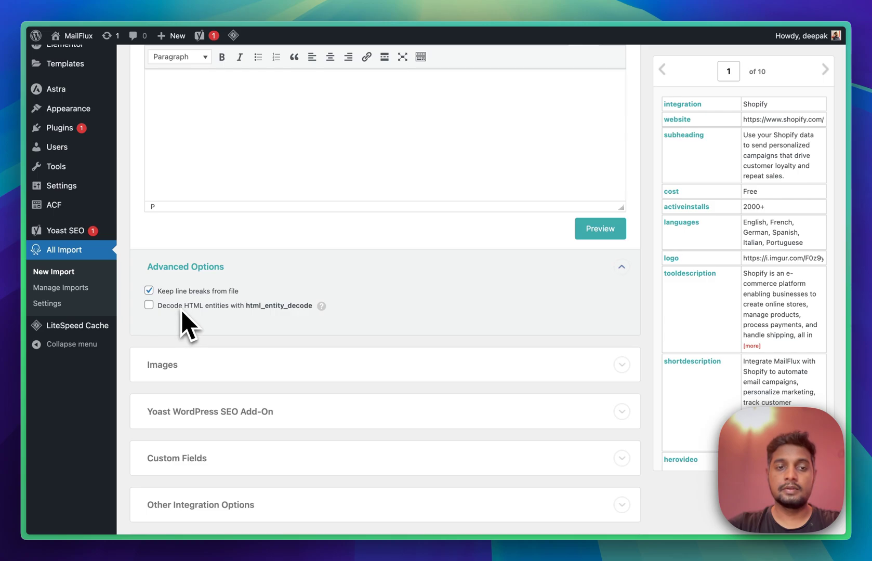
{"action": "left_click", "coordinate": [149, 306]}
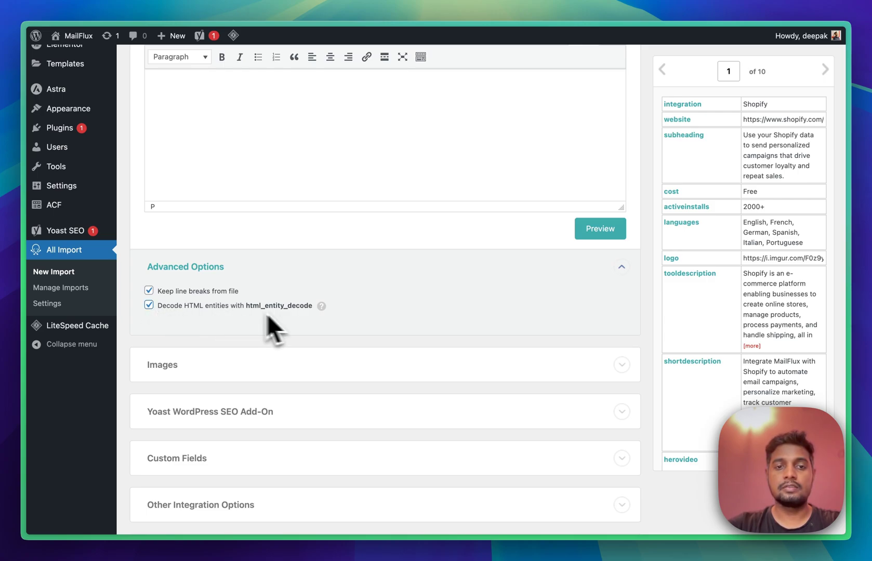
Expand the Images settings and map the logo element as {logo[1]} in the URL list for images hosted elsewhere.
{"action": "scroll", "coordinate": [222, 337], "scroll_direction": "down", "scroll_amount": 5}
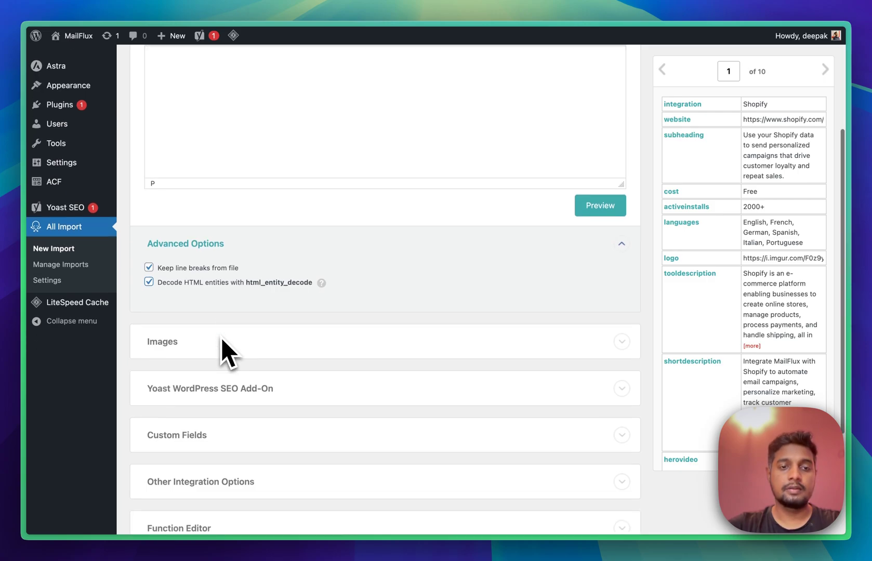
{"action": "left_click", "coordinate": [228, 210]}
{"action": "scroll", "coordinate": [233, 222], "scroll_direction": "down", "scroll_amount": 3}
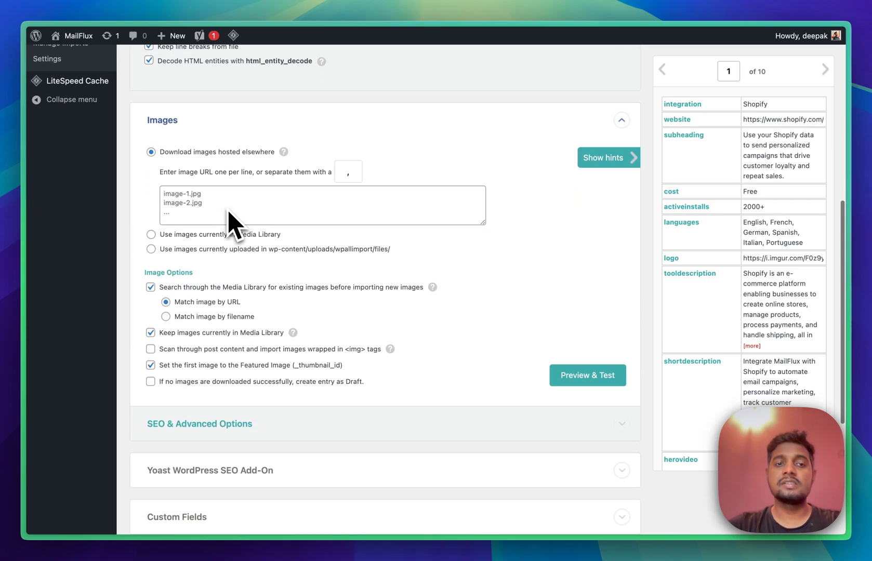
{"action": "scroll", "coordinate": [247, 187], "scroll_direction": "up", "scroll_amount": 1}
{"action": "left_click", "coordinate": [236, 208]}
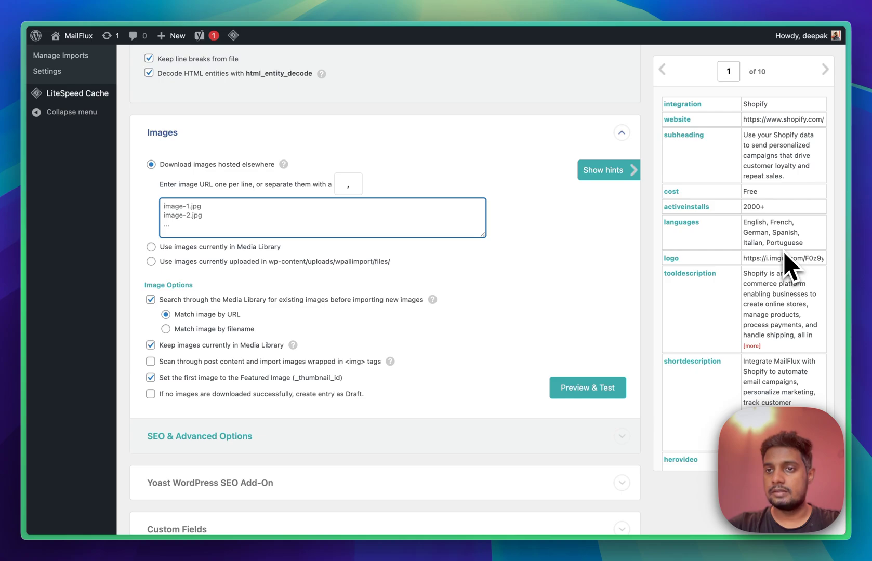
{"action": "scroll", "coordinate": [785, 255], "scroll_direction": "down", "scroll_amount": 5}
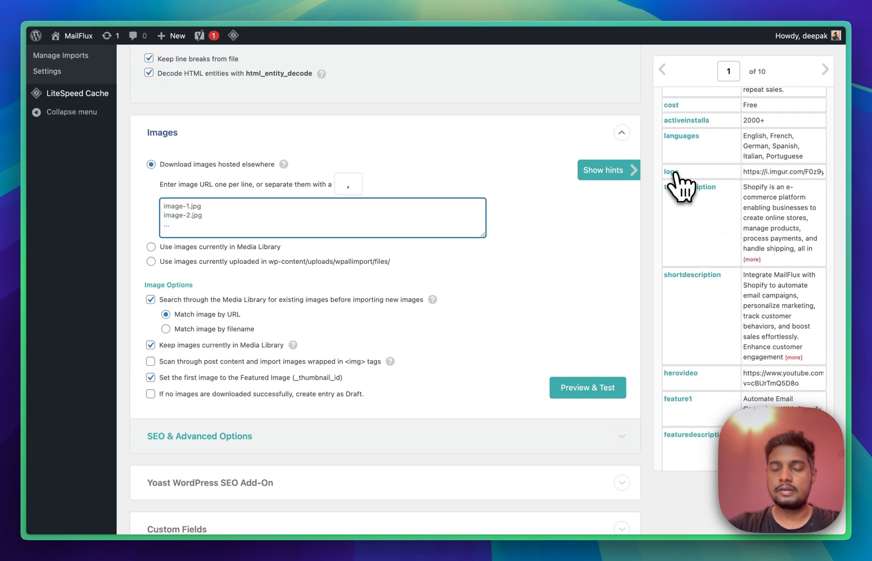
{"action": "left_click_drag", "start_coordinate": [675, 179], "coordinate": [283, 223]}
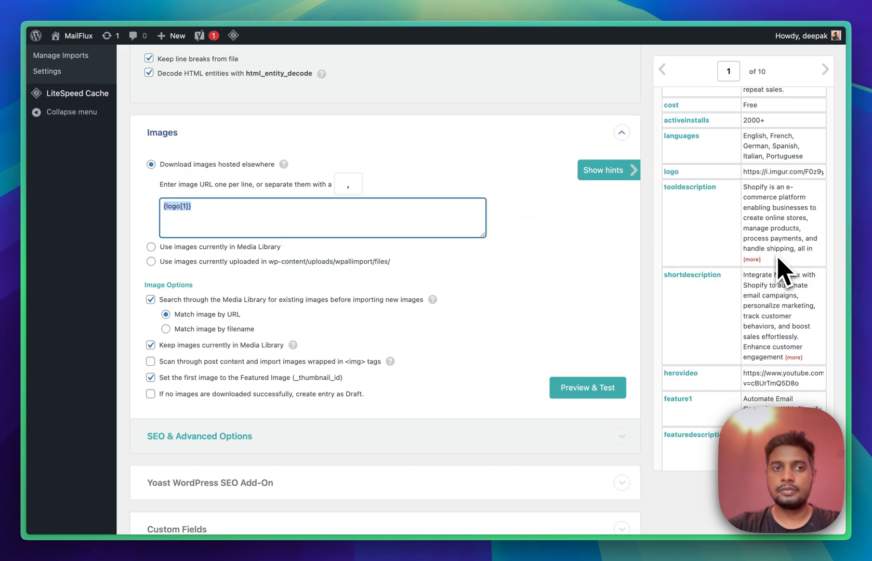
Add {featureimage1[1]} after the logo in the image URL list, separated by a comma.
{"action": "scroll", "coordinate": [779, 270], "scroll_direction": "down", "scroll_amount": 8}
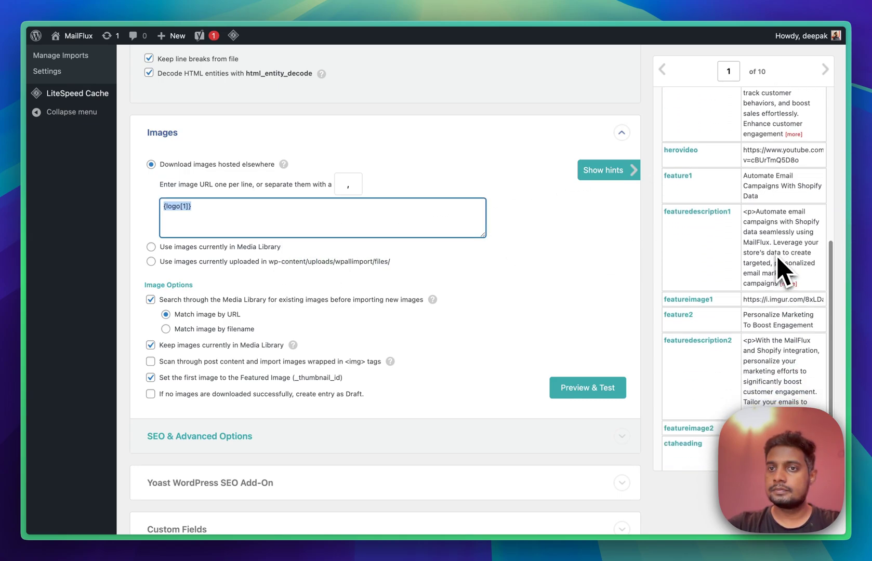
{"action": "scroll", "coordinate": [778, 265], "scroll_direction": "down", "scroll_amount": 5}
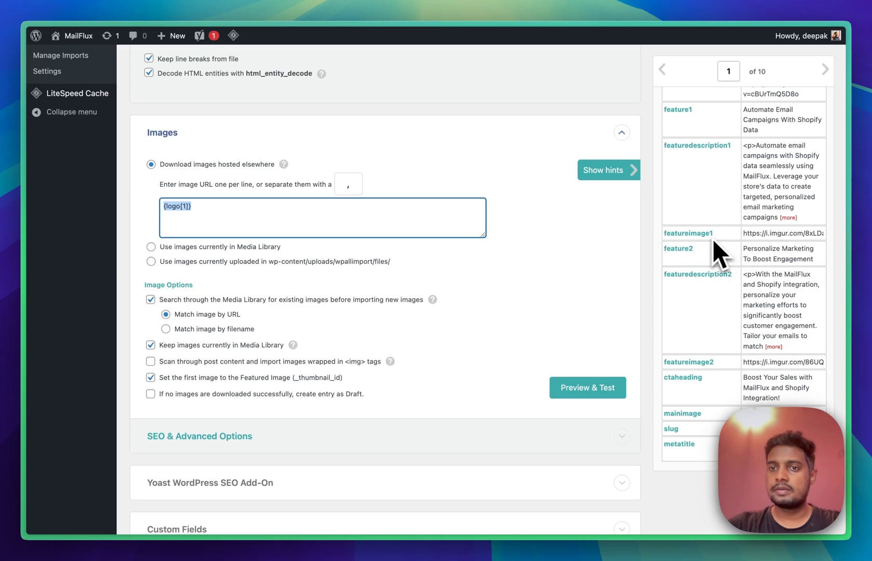
{"action": "left_click_drag", "start_coordinate": [712, 239], "coordinate": [302, 227]}
{"action": "key", "text": "Left"}
{"action": "type", "text": ","}
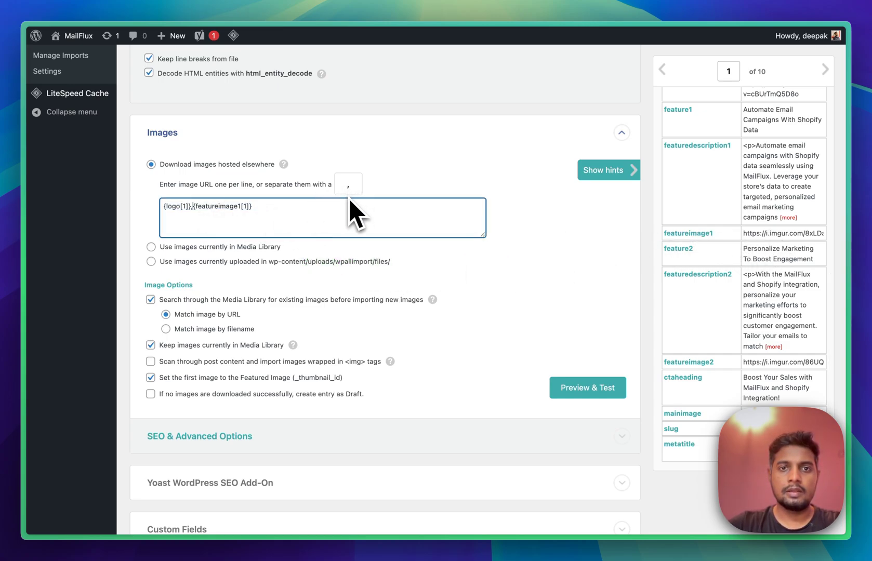
{"action": "left_click", "coordinate": [162, 185]}
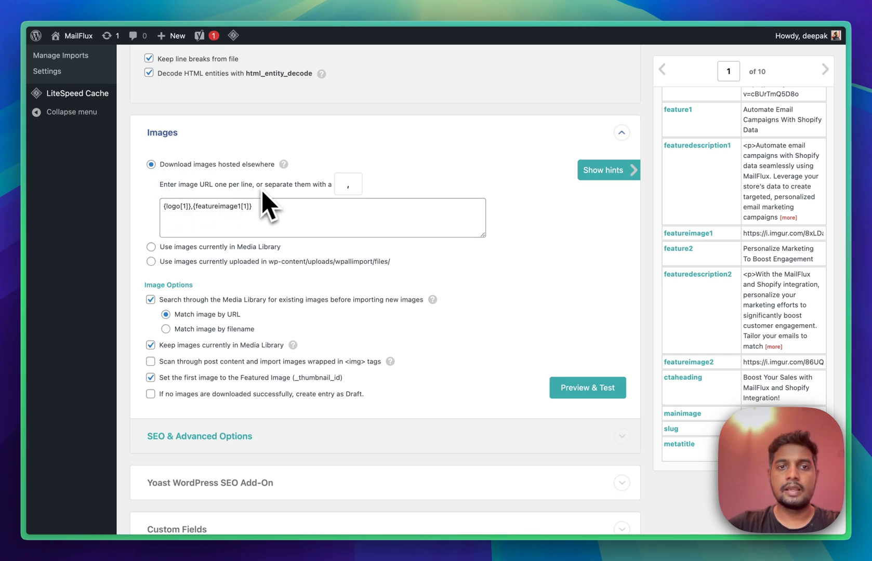
Append {featureimage2[1]} to the end of the image URL list, separated by a comma.
{"action": "left_click", "coordinate": [313, 207]}
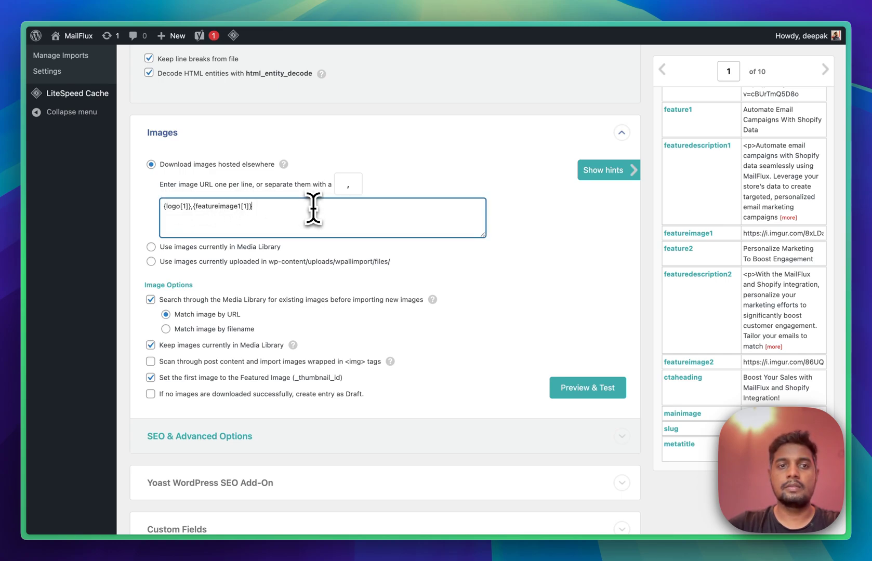
{"action": "scroll", "coordinate": [737, 232], "scroll_direction": "down", "scroll_amount": 4}
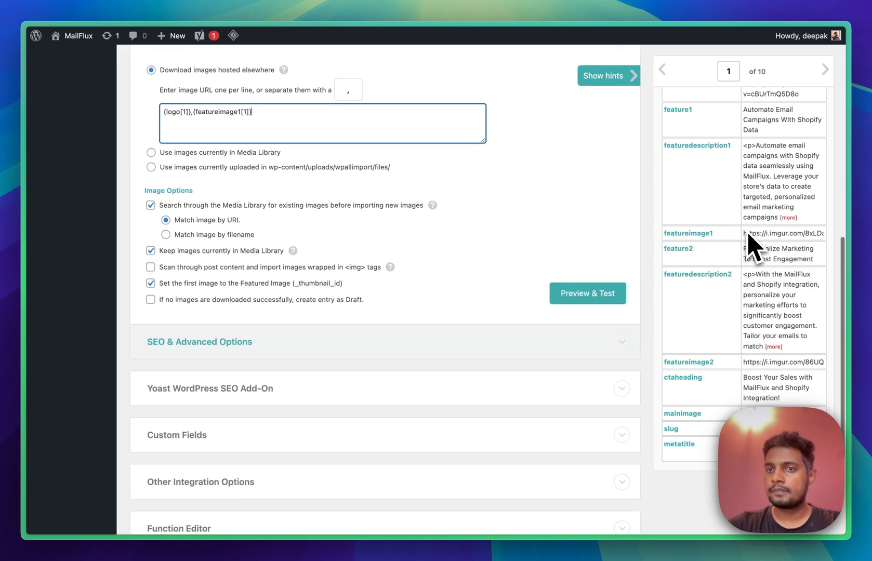
{"action": "scroll", "coordinate": [760, 279], "scroll_direction": "down", "scroll_amount": 1}
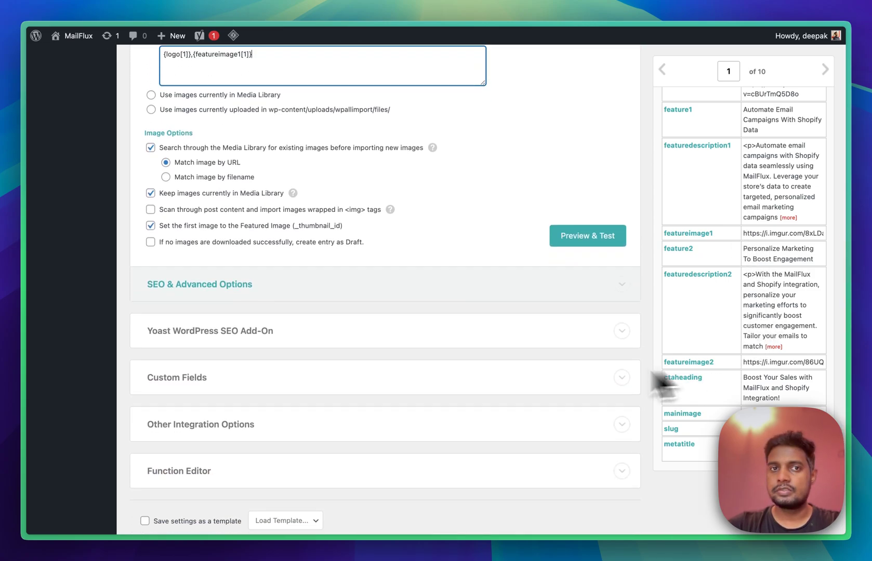
{"action": "scroll", "coordinate": [511, 374], "scroll_direction": "up", "scroll_amount": 5}
{"action": "left_click", "coordinate": [515, 378]}
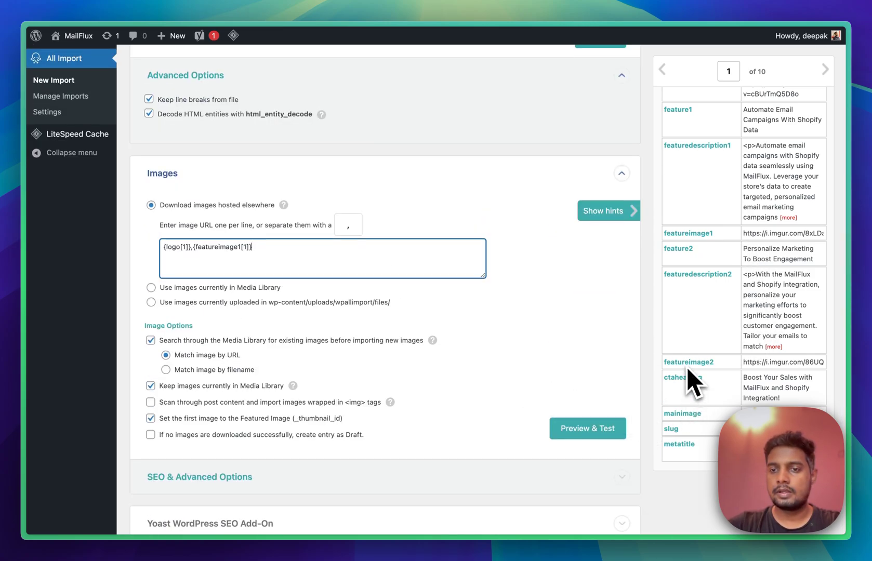
{"action": "left_click_drag", "start_coordinate": [687, 363], "coordinate": [392, 249]}
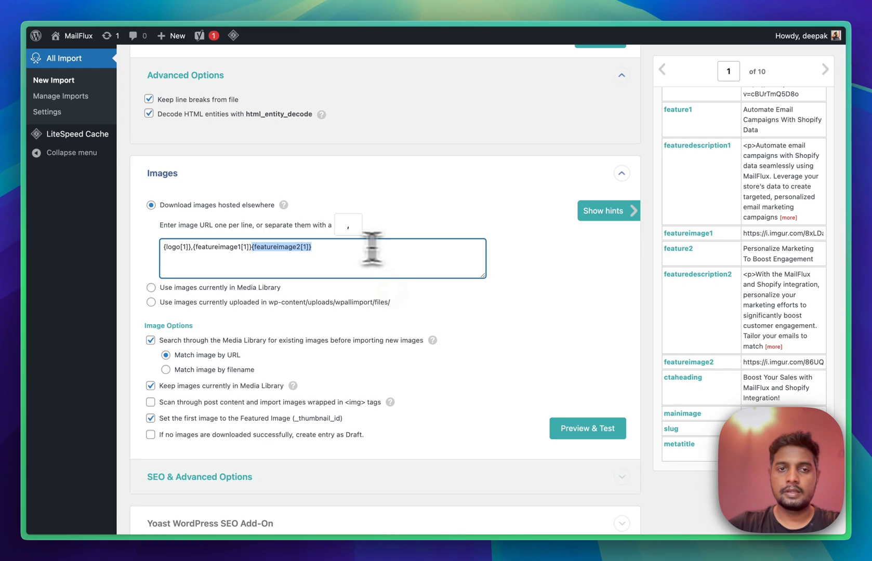
{"action": "left_click", "coordinate": [251, 247]}
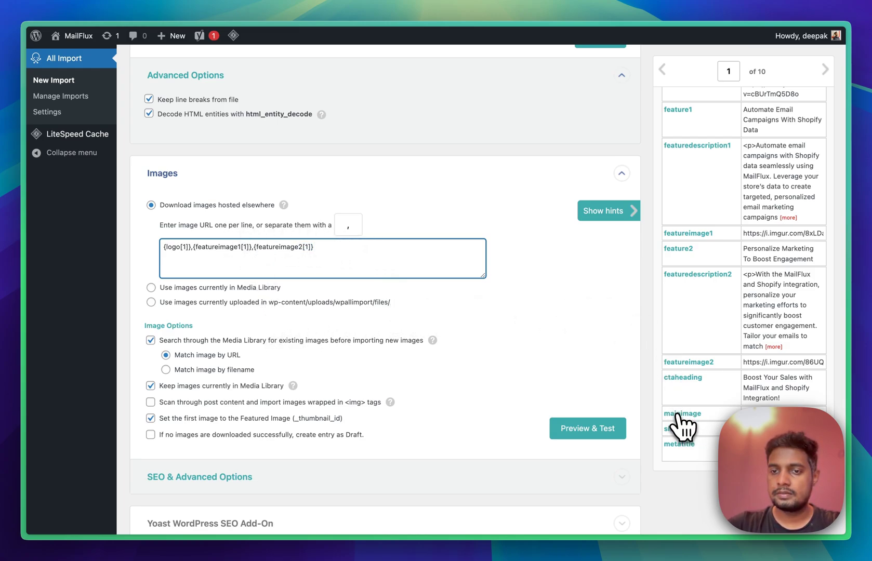
Insert {mainimage[1]} at the start of the image URL list, separated from the logo element by a comma.
{"action": "left_click_drag", "start_coordinate": [678, 416], "coordinate": [165, 253]}
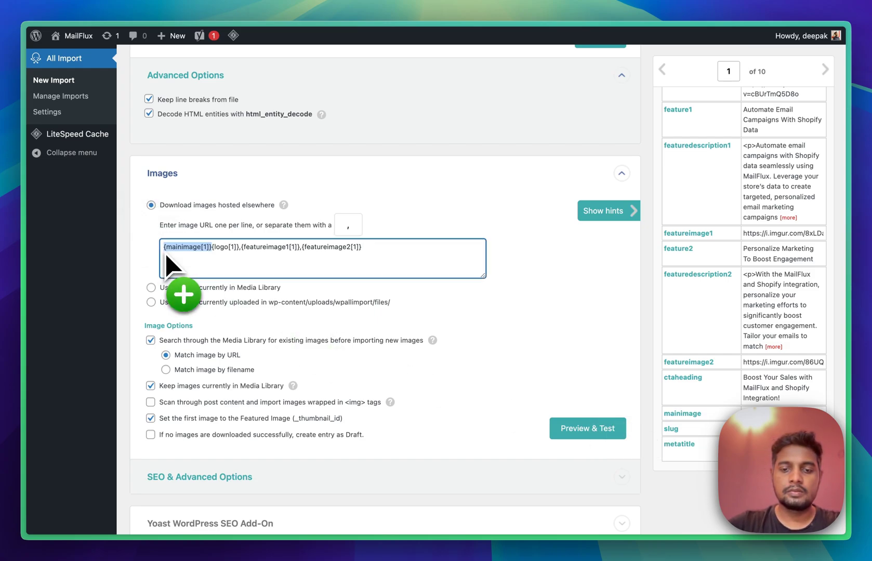
{"action": "key", "text": "Right"}
{"action": "type", "text": ","}
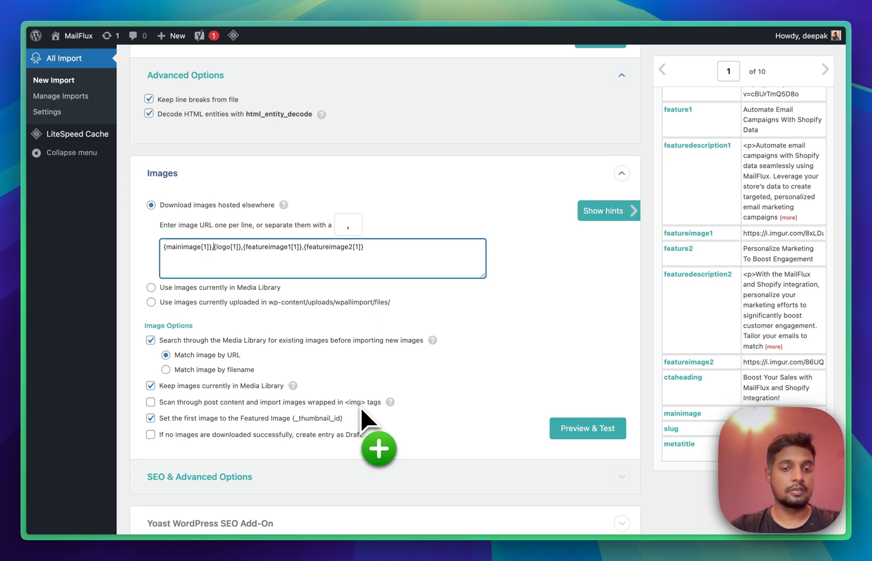
Expand the SEO & Advanced Options of the image settings and enable Set Alt Text(s).
{"action": "scroll", "coordinate": [360, 407], "scroll_direction": "down", "scroll_amount": 5}
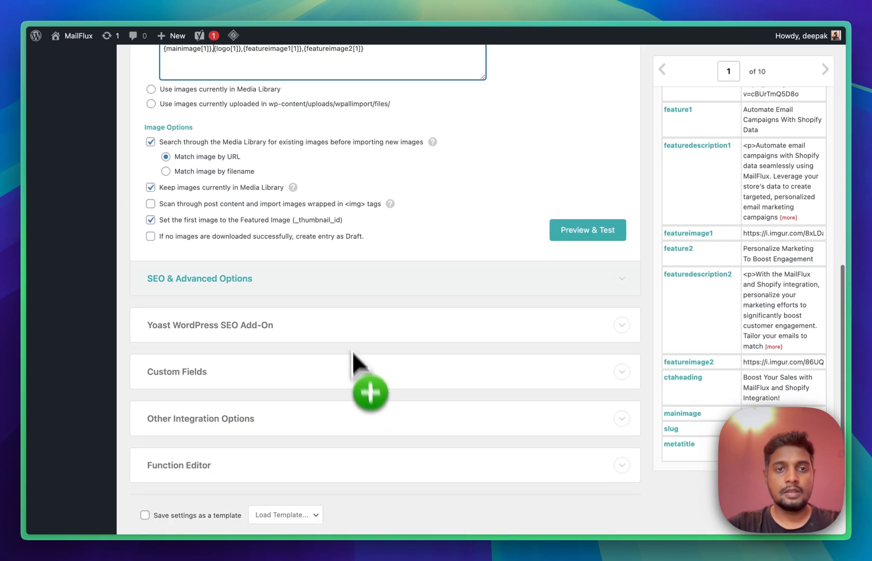
{"action": "left_click", "coordinate": [224, 280]}
{"action": "scroll", "coordinate": [218, 285], "scroll_direction": "down", "scroll_amount": 4}
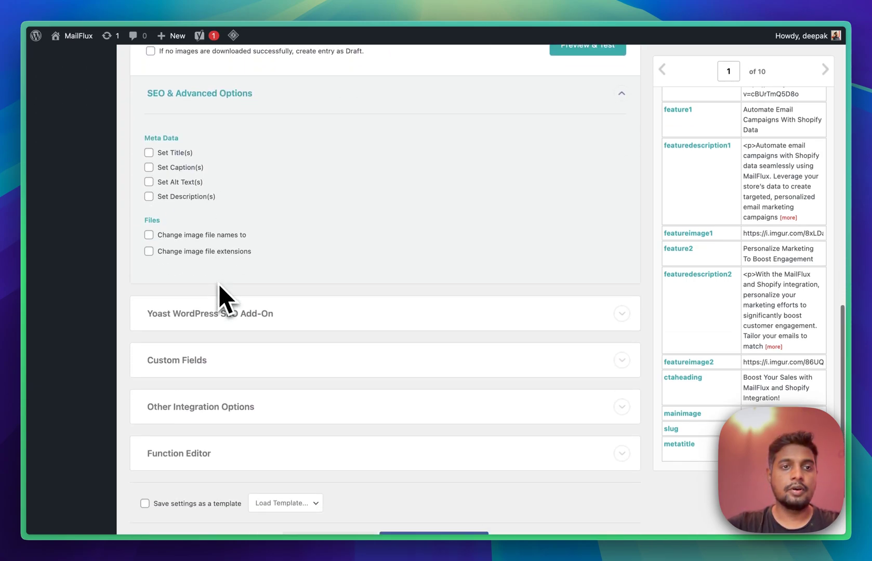
{"action": "left_click", "coordinate": [181, 181]}
Copy the post title template "Integrate MailFlux with {integration[1]}" into the alt text list as the first entry, followed by a comma.
{"action": "scroll", "coordinate": [681, 203], "scroll_direction": "down", "scroll_amount": 6}
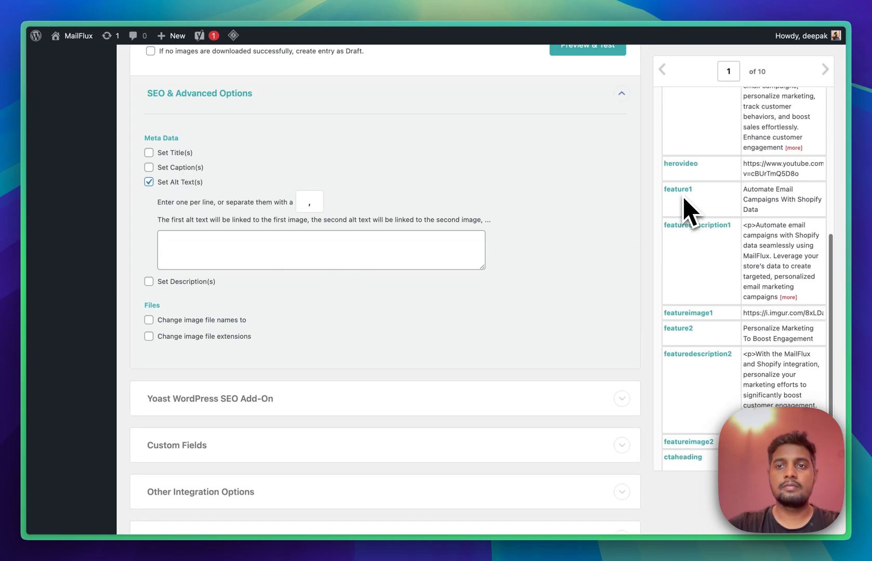
{"action": "scroll", "coordinate": [407, 272], "scroll_direction": "up", "scroll_amount": 10}
{"action": "scroll", "coordinate": [362, 232], "scroll_direction": "up", "scroll_amount": 5}
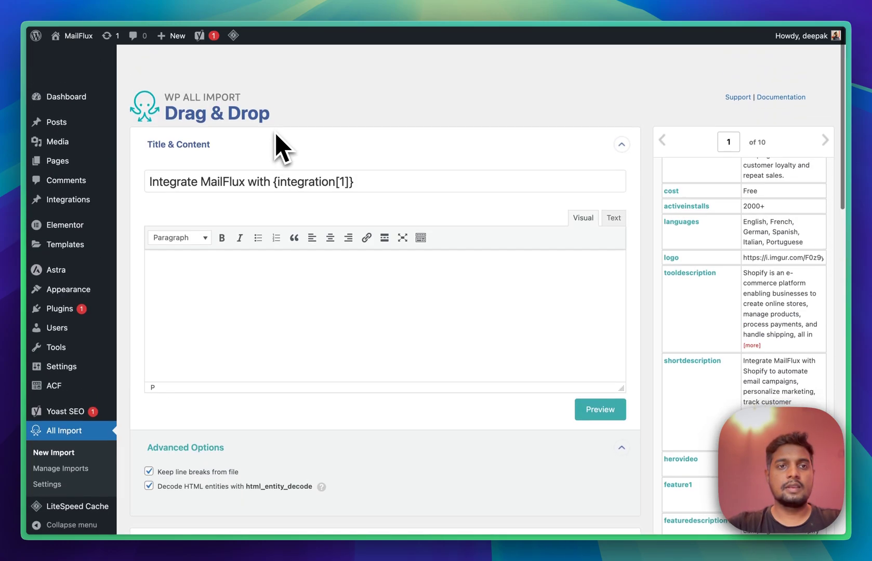
{"action": "triple_click", "coordinate": [354, 153]}
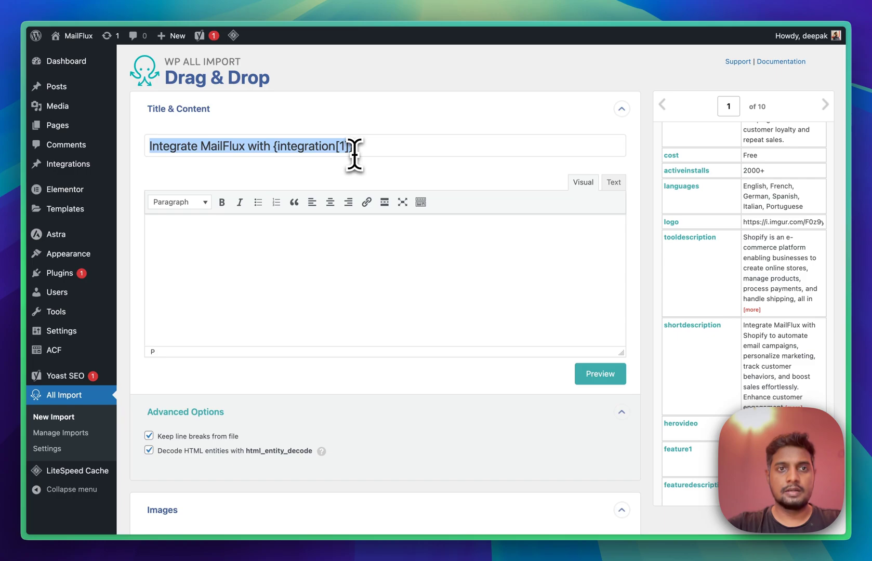
{"action": "scroll", "coordinate": [355, 161], "scroll_direction": "down", "scroll_amount": 15}
{"action": "left_click", "coordinate": [287, 253]}
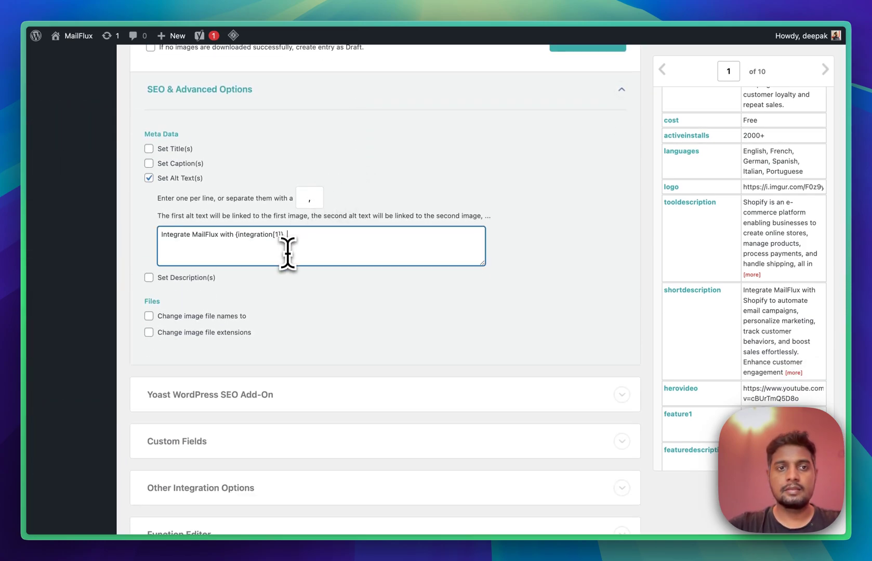
Add "{integration[1]} Logo" as the second alt text, followed by a comma.
{"action": "scroll", "coordinate": [320, 327], "scroll_direction": "up", "scroll_amount": 5}
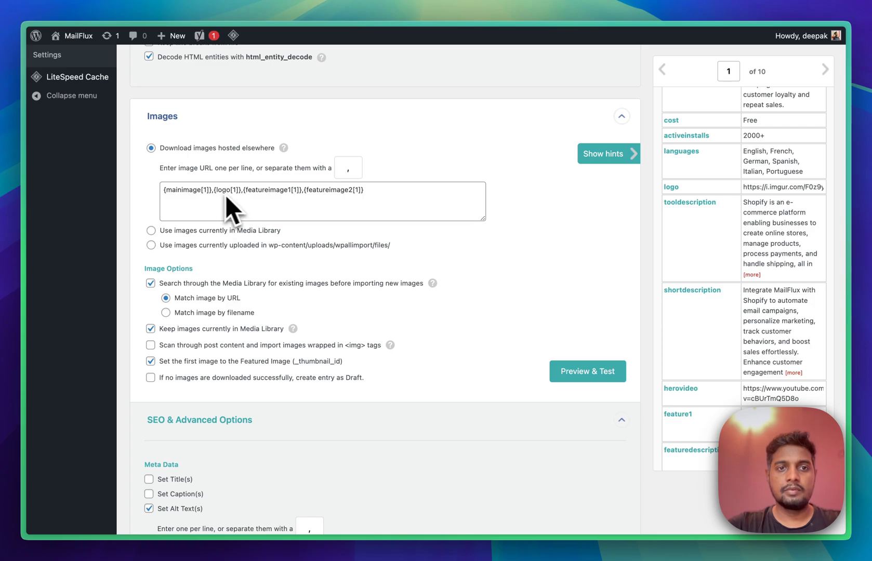
{"action": "scroll", "coordinate": [307, 326], "scroll_direction": "down", "scroll_amount": 3}
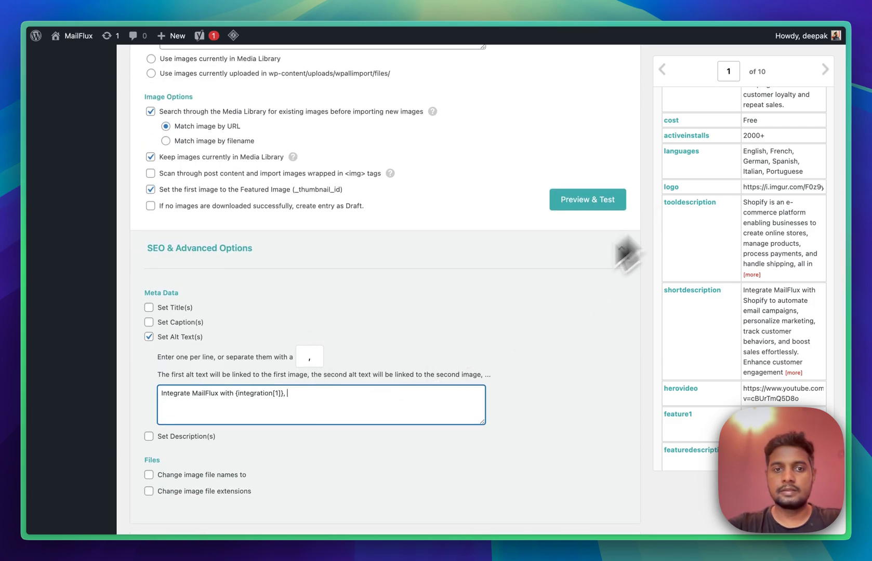
{"action": "scroll", "coordinate": [751, 280], "scroll_direction": "up", "scroll_amount": 2}
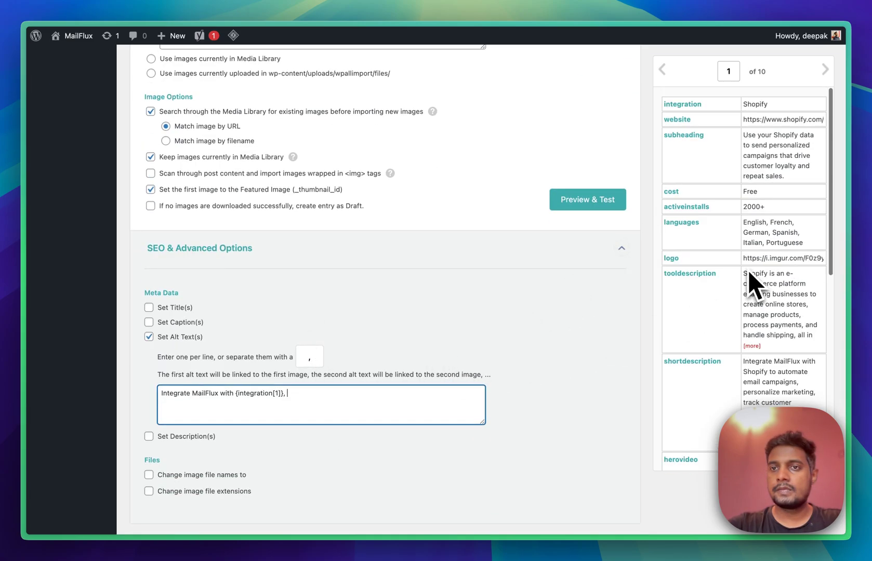
{"action": "left_click_drag", "start_coordinate": [685, 104], "coordinate": [367, 396]}
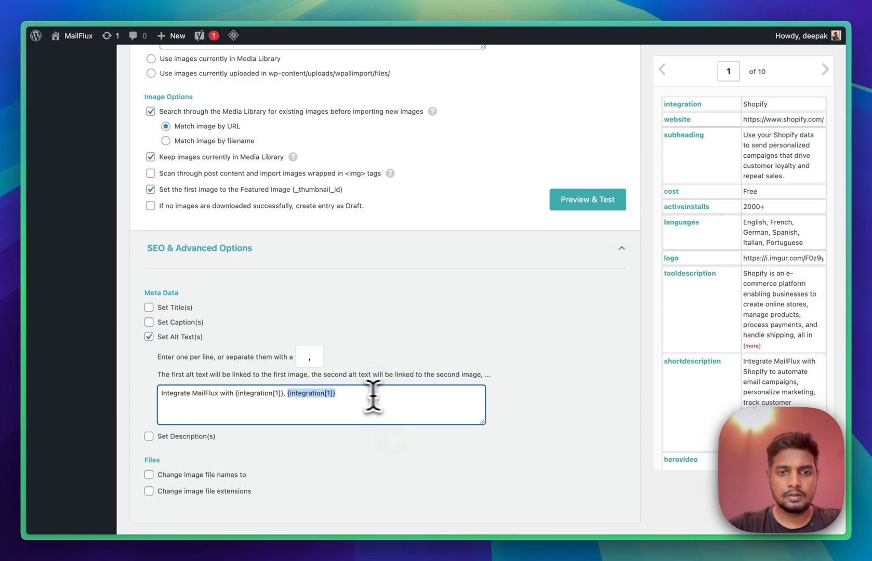
{"action": "left_click", "coordinate": [409, 398]}
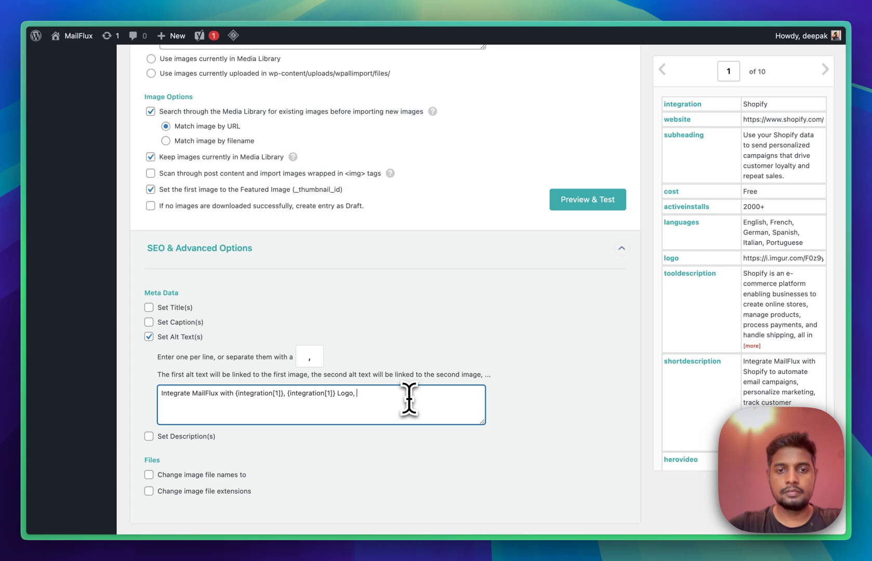
Add {feature1[1]} as the third alt text for the first feature image, followed by a comma.
{"action": "scroll", "coordinate": [439, 284], "scroll_direction": "up", "scroll_amount": 6}
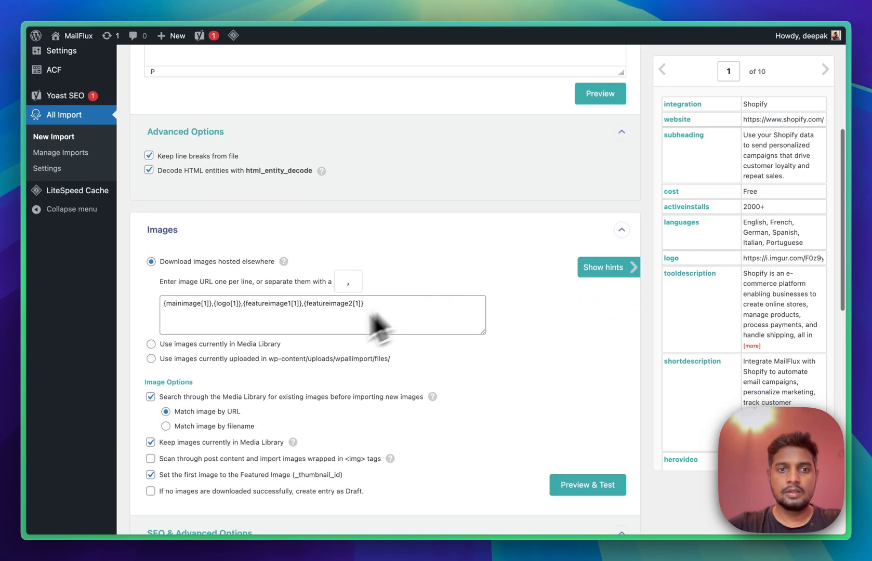
{"action": "scroll", "coordinate": [410, 359], "scroll_direction": "down", "scroll_amount": 7}
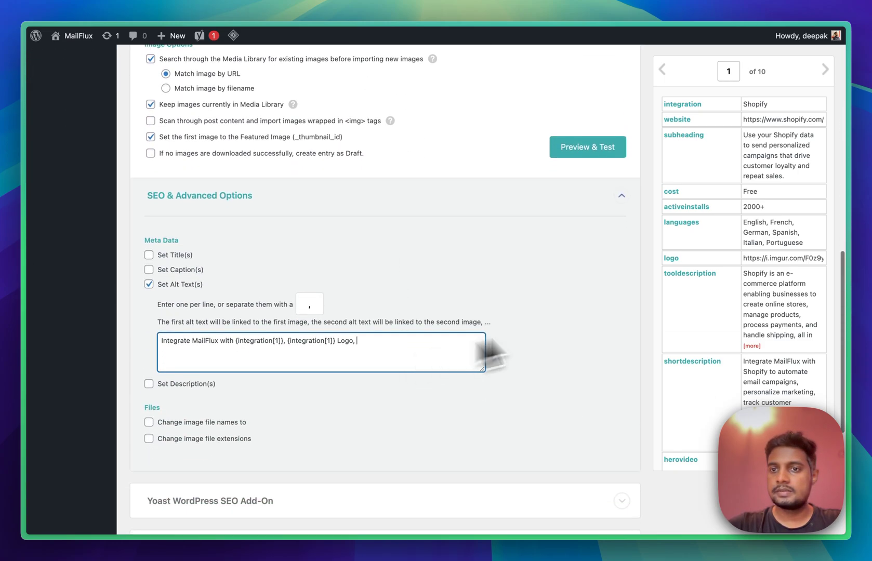
{"action": "scroll", "coordinate": [703, 273], "scroll_direction": "down", "scroll_amount": 4}
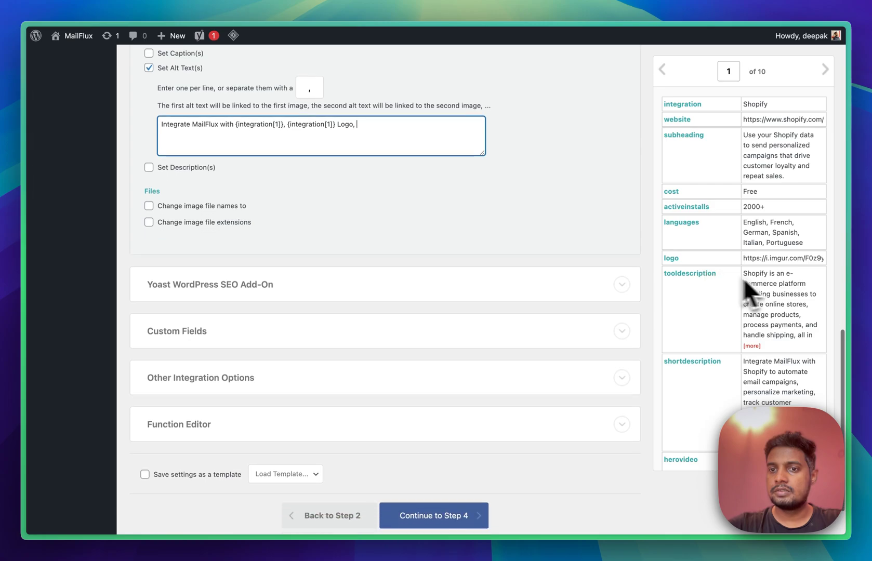
{"action": "scroll", "coordinate": [744, 279], "scroll_direction": "down", "scroll_amount": 8}
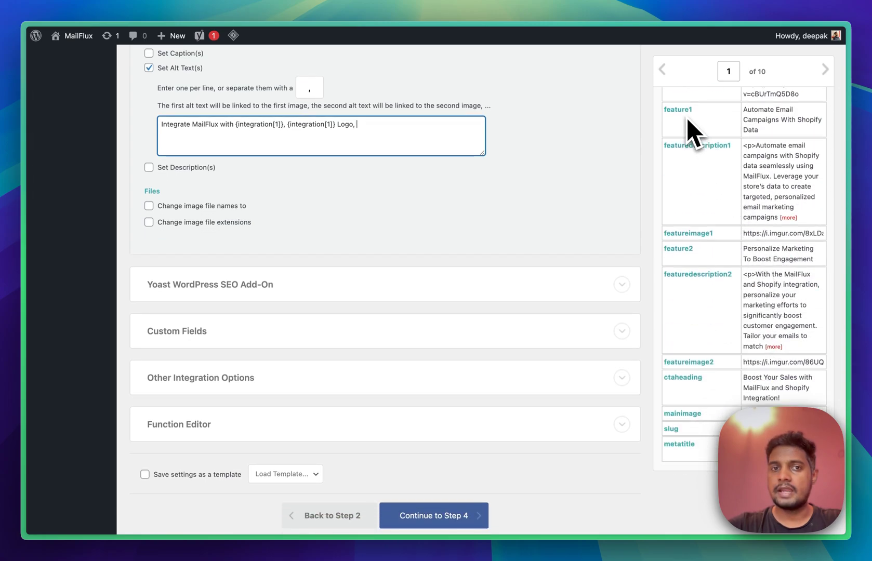
{"action": "scroll", "coordinate": [467, 263], "scroll_direction": "up", "scroll_amount": 2}
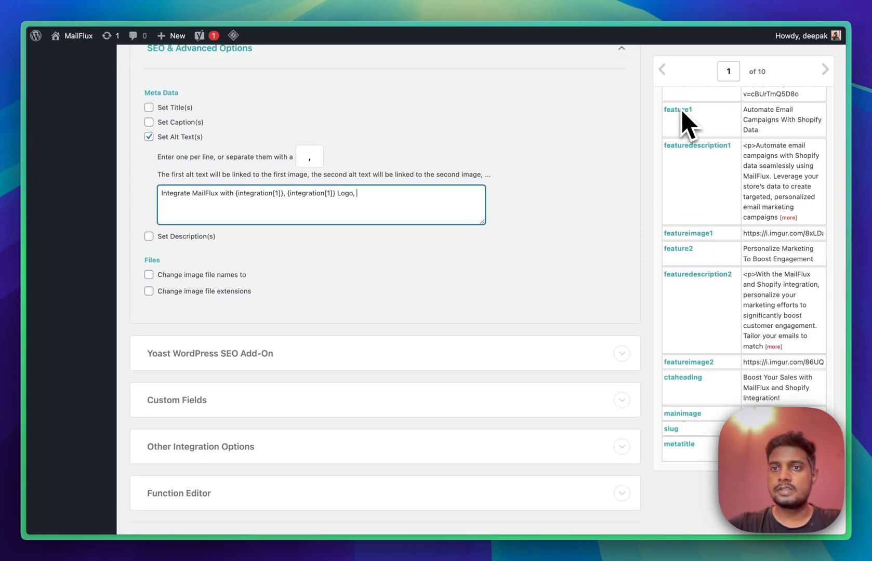
{"action": "left_click_drag", "start_coordinate": [682, 111], "coordinate": [427, 218]}
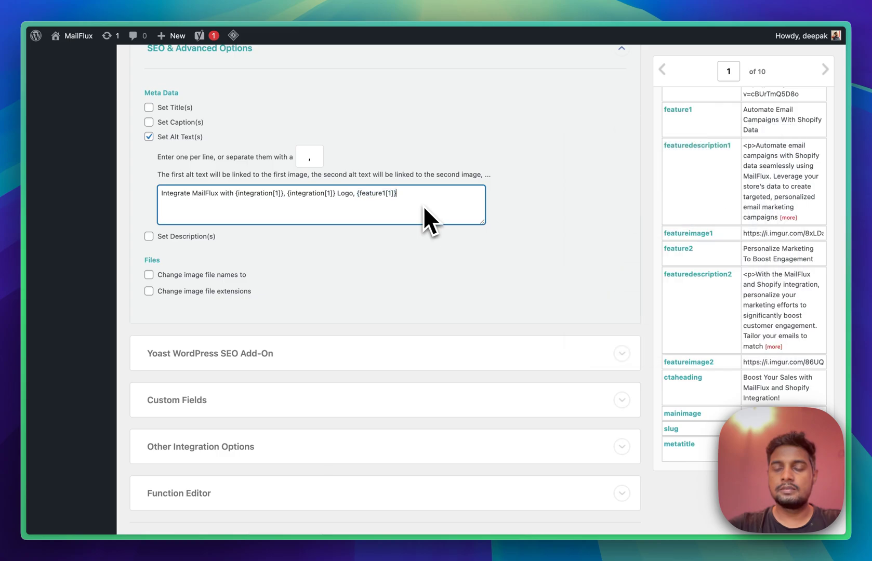
{"action": "type", "text": ","}
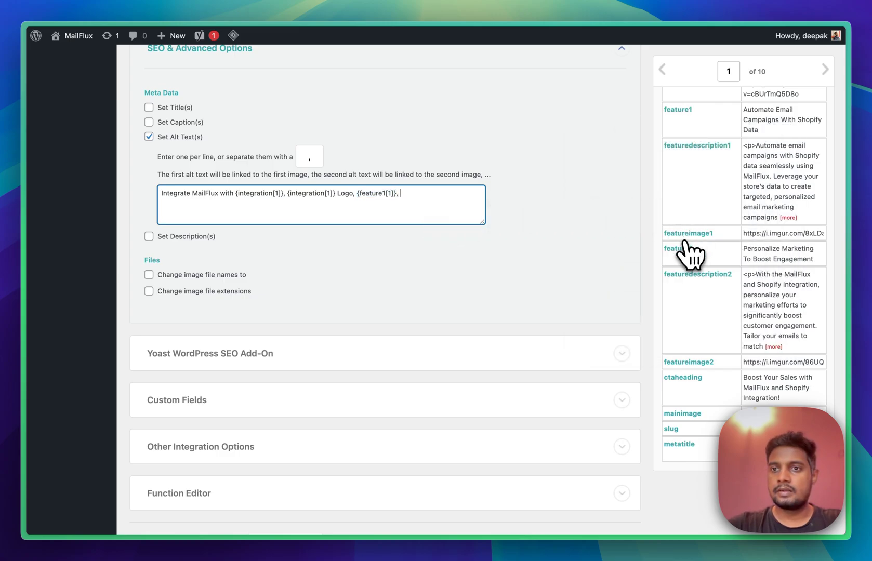
Append {feature2[1]} as the fourth alt text for the second feature image.
{"action": "left_click_drag", "start_coordinate": [685, 249], "coordinate": [441, 211]}
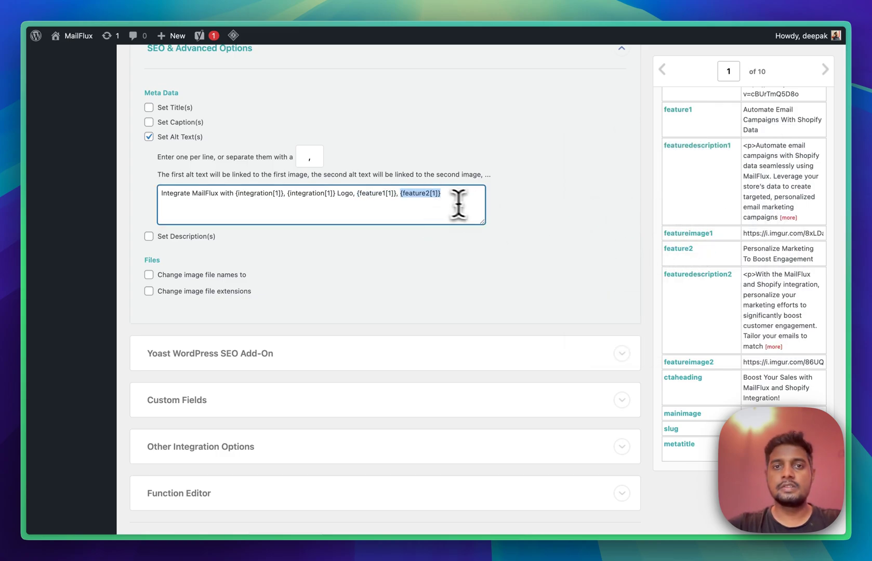
{"action": "left_click", "coordinate": [458, 204]}
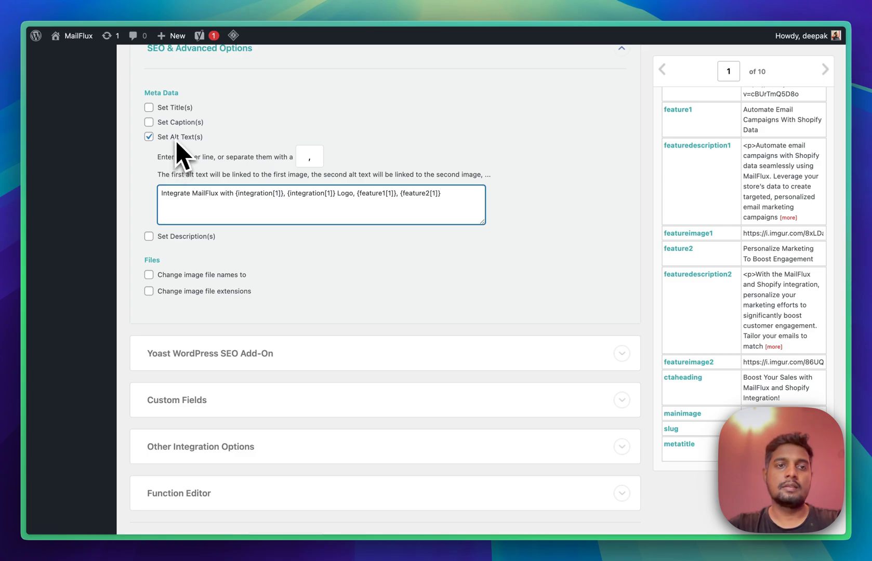
{"action": "left_click", "coordinate": [509, 198]}
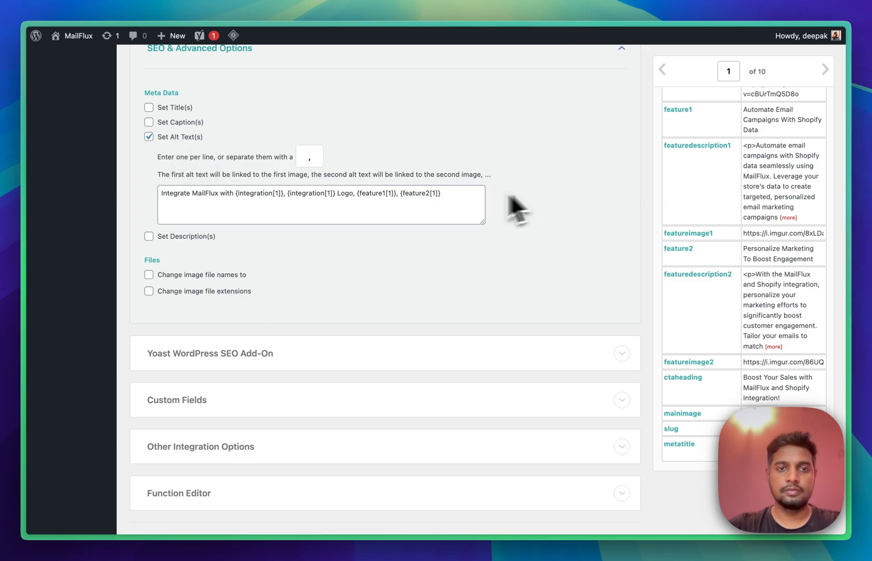
Expand the Yoast WordPress SEO Add-On settings and enter "Integrate MailFlux with {integration[1]}" as both Focus Keyword and SEO Title.
{"action": "scroll", "coordinate": [393, 264], "scroll_direction": "down", "scroll_amount": 5}
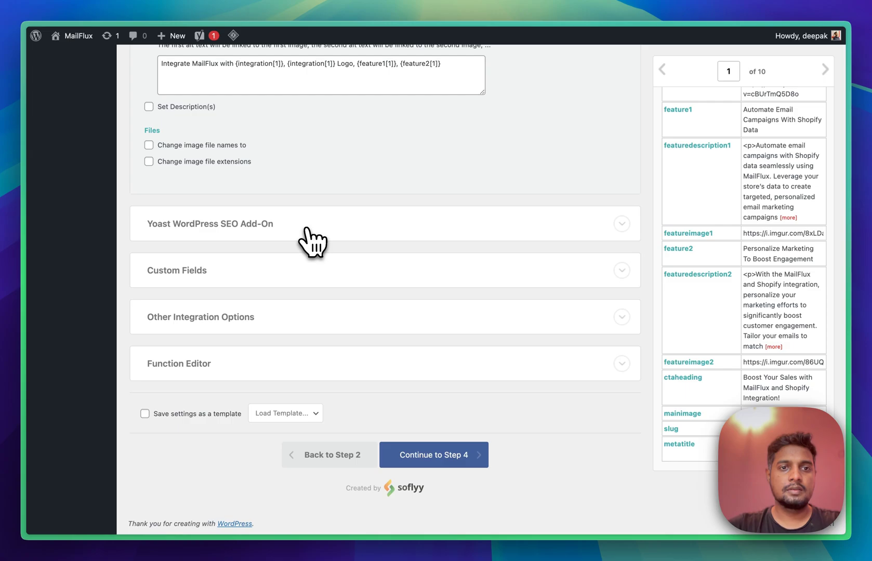
{"action": "left_click", "coordinate": [310, 239]}
{"action": "scroll", "coordinate": [311, 243], "scroll_direction": "down", "scroll_amount": 4}
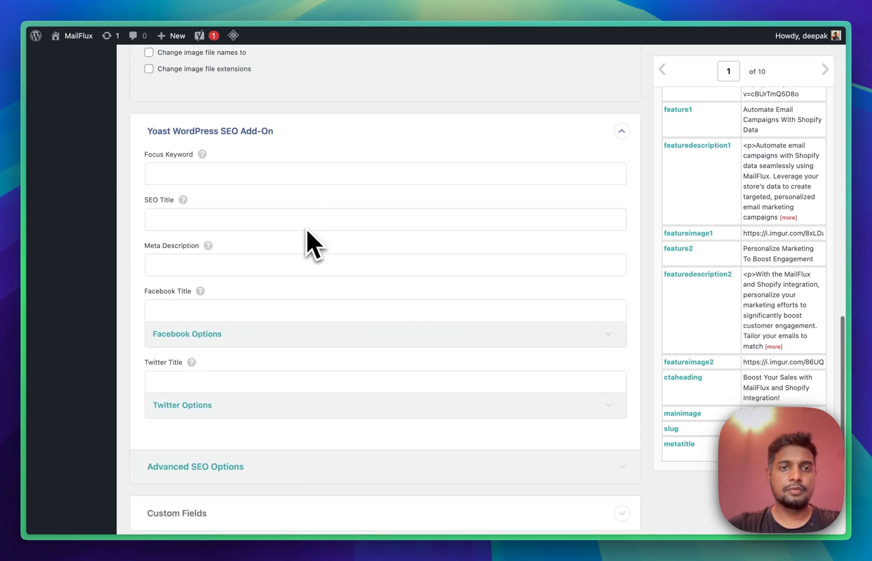
{"action": "left_click", "coordinate": [261, 177]}
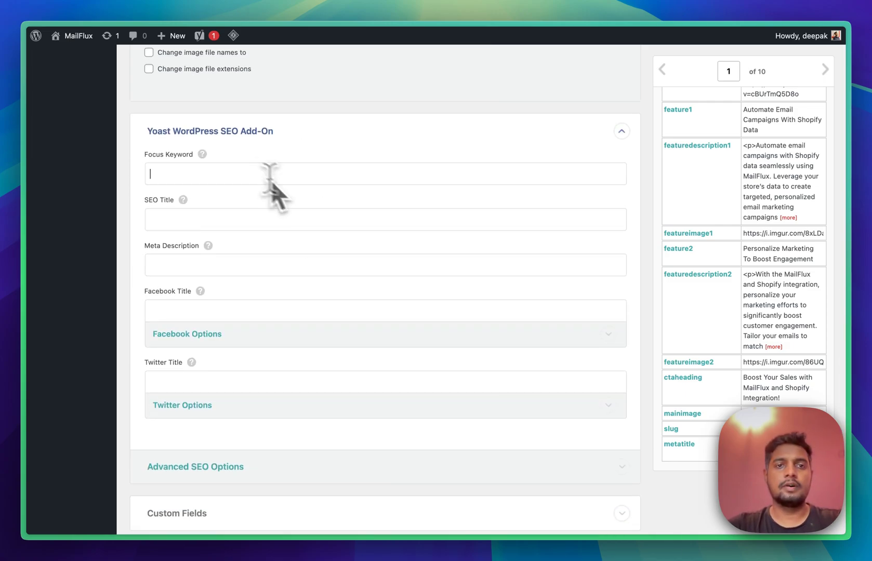
{"action": "type", "text": "Integrate MailFlux with {integration[1]}"}
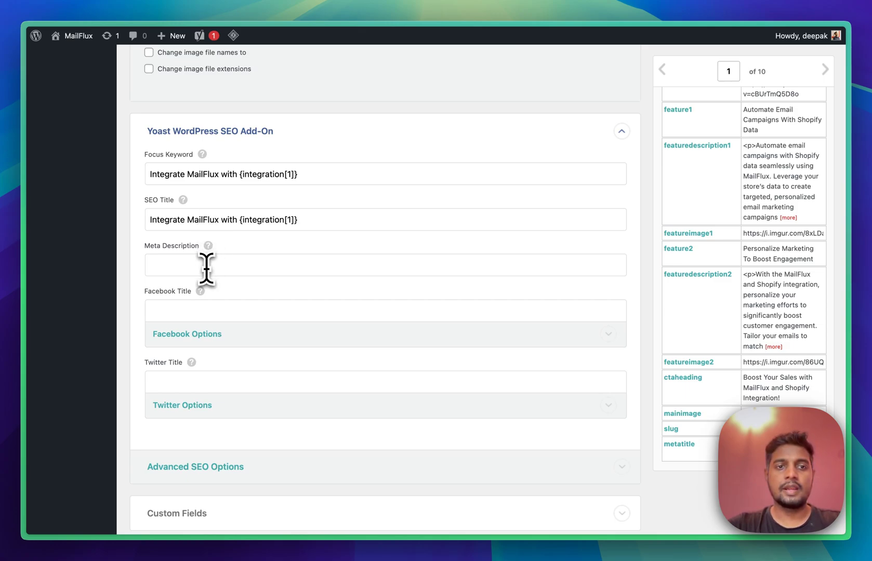
Replace the SEO Title in the Yoast add-on settings with the {metatitle[1]} element.
{"action": "left_click", "coordinate": [206, 268]}
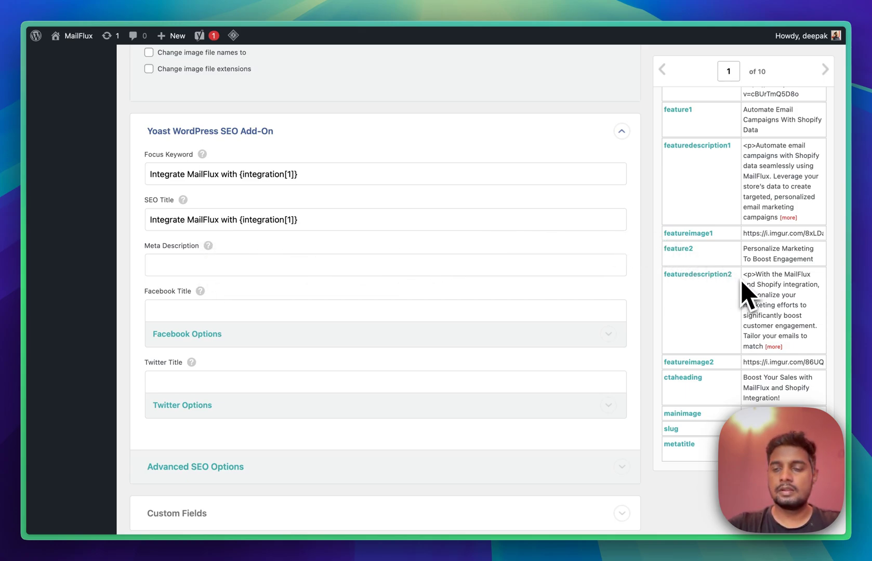
{"action": "scroll", "coordinate": [742, 283], "scroll_direction": "down", "scroll_amount": 2}
{"action": "scroll", "coordinate": [476, 415], "scroll_direction": "up", "scroll_amount": 3}
{"action": "left_click", "coordinate": [360, 245]}
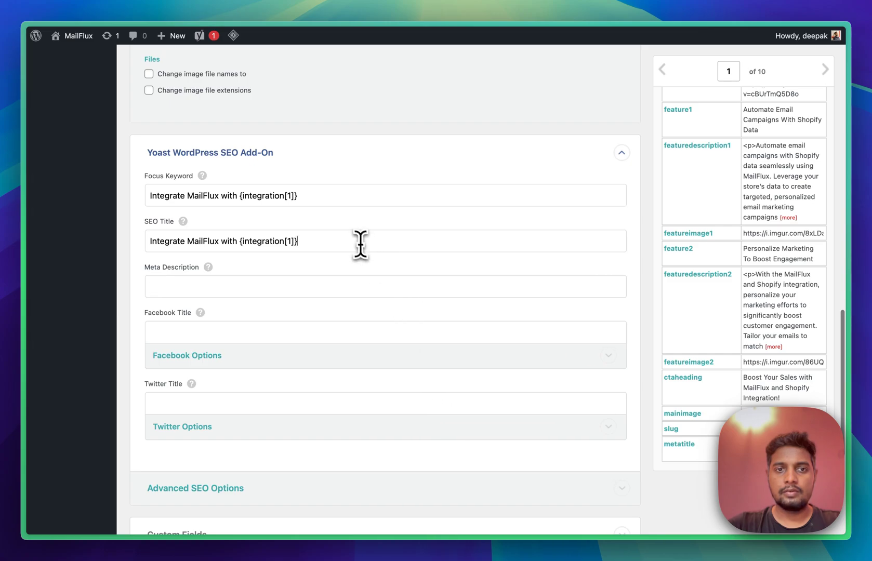
{"action": "key", "text": "super+a"}
{"action": "key", "text": "BackSpace"}
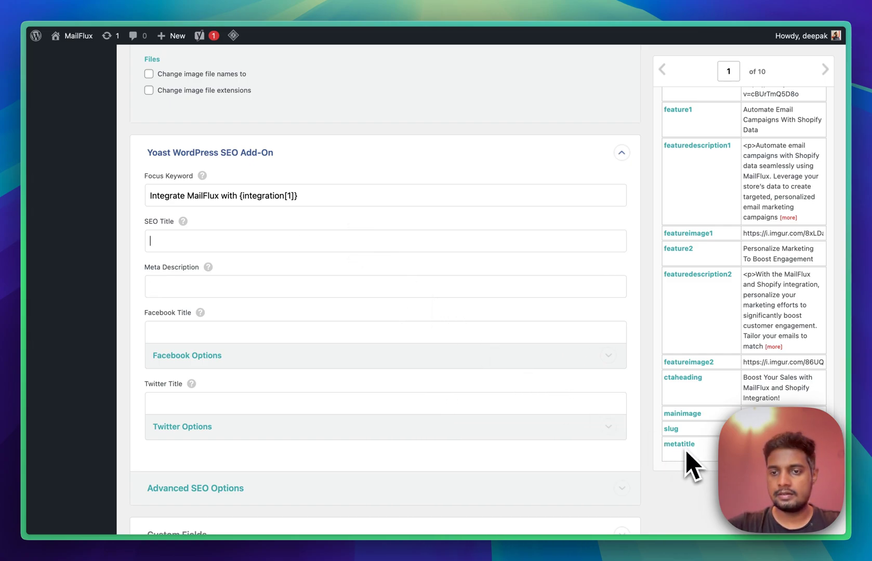
{"action": "left_click_drag", "start_coordinate": [687, 452], "coordinate": [191, 241]}
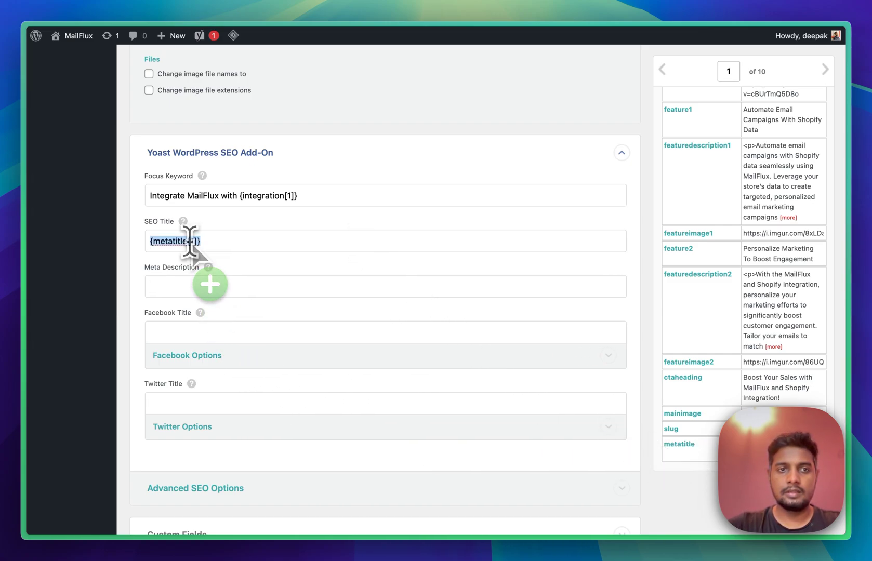
Map the subheading element as {subheading[1]} in the Yoast Meta Description.
{"action": "left_click", "coordinate": [249, 292]}
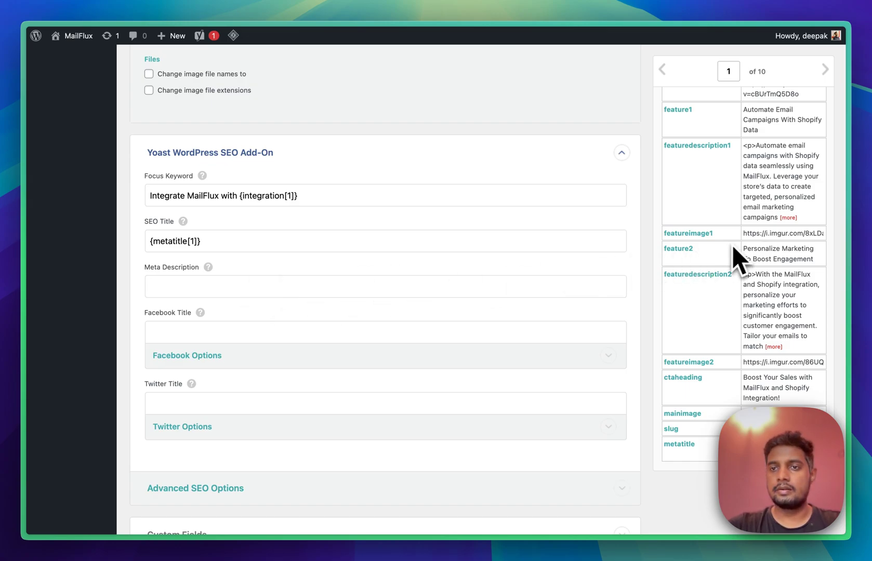
{"action": "scroll", "coordinate": [738, 250], "scroll_direction": "up", "scroll_amount": 10}
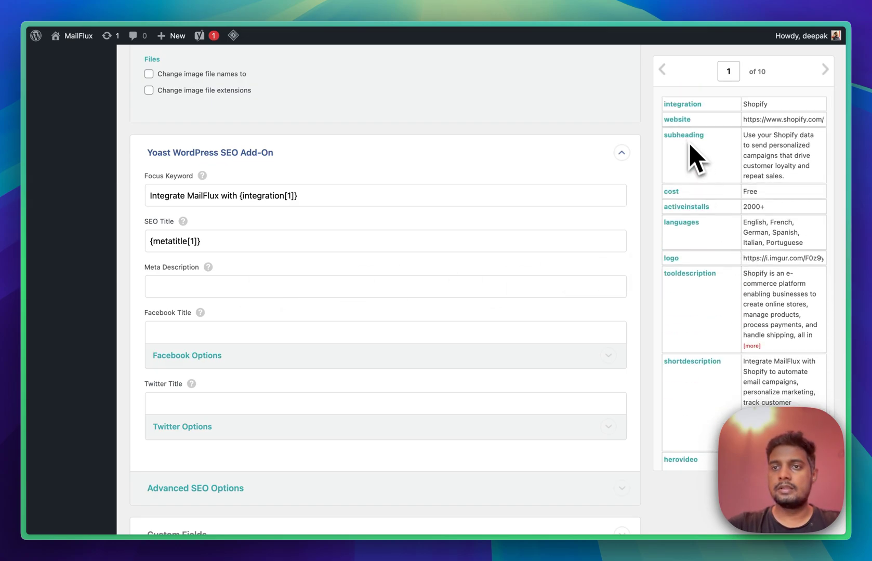
{"action": "left_click_drag", "start_coordinate": [689, 143], "coordinate": [302, 278]}
{"action": "left_click", "coordinate": [285, 328]}
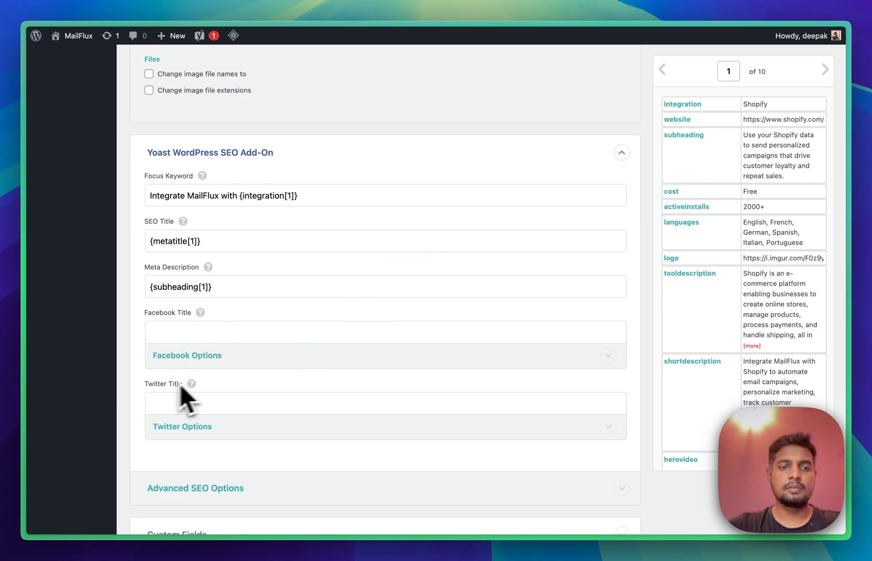
{"action": "scroll", "coordinate": [253, 378], "scroll_direction": "down", "scroll_amount": 5}
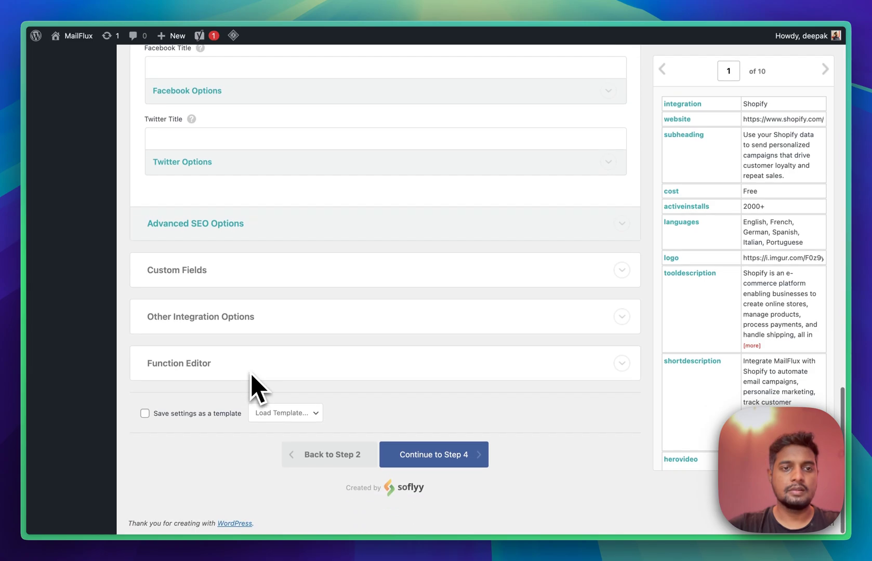
Expand the import's Custom Fields section and open the ACF Field Groups in a split view beside the import.
{"action": "left_click", "coordinate": [220, 277]}
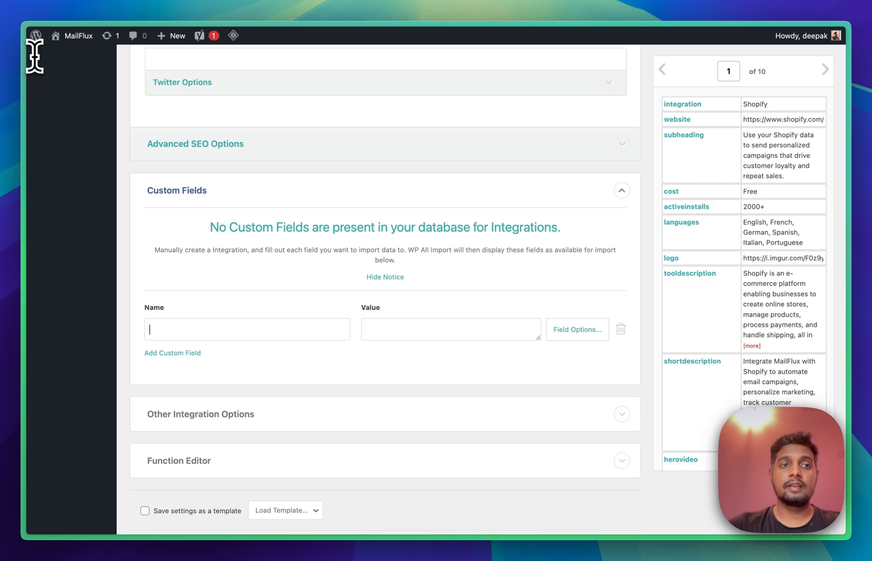
{"action": "mouse_move", "coordinate": [20, 60]}
{"action": "left_click", "coordinate": [78, 36]}
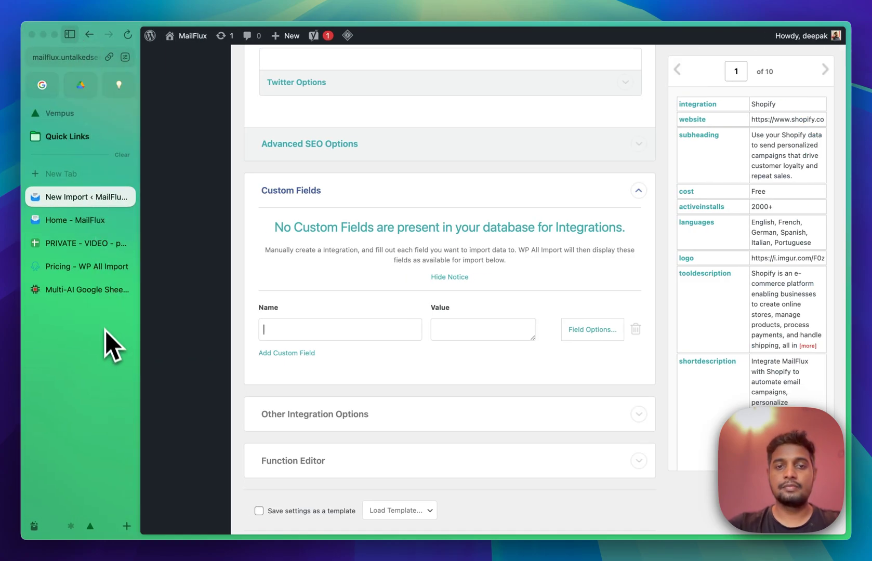
{"action": "scroll", "coordinate": [312, 333], "scroll_direction": "down", "scroll_amount": 1}
{"action": "scroll", "coordinate": [321, 326], "scroll_direction": "down", "scroll_amount": 1}
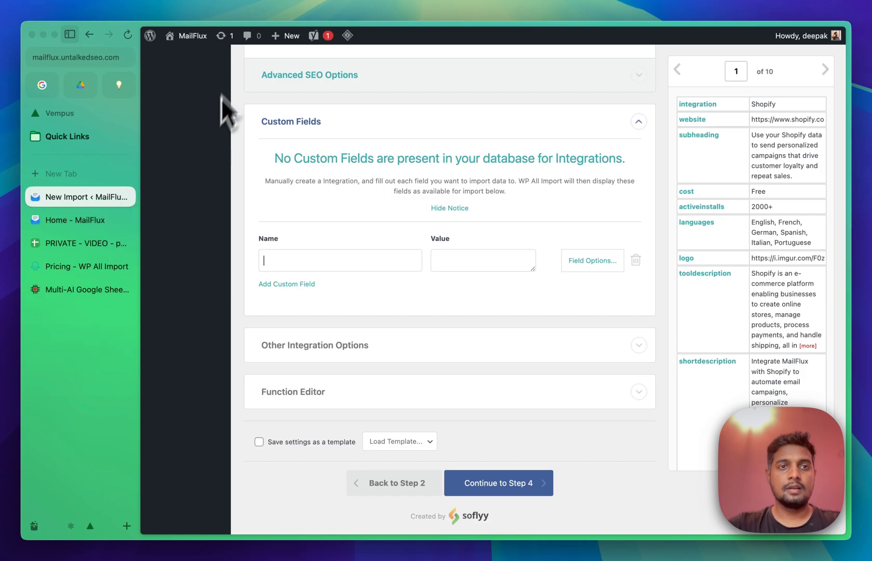
{"action": "scroll", "coordinate": [205, 193], "scroll_direction": "up", "scroll_amount": 20}
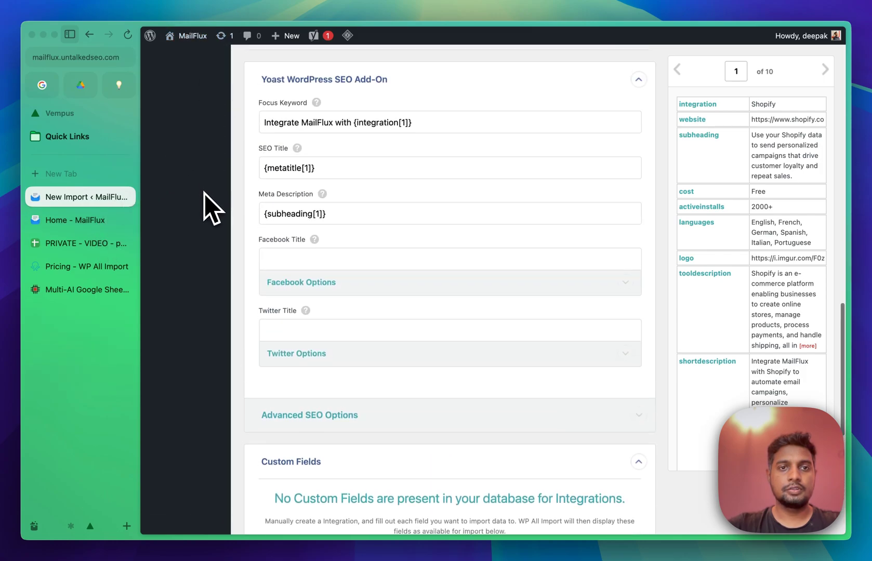
{"action": "scroll", "coordinate": [204, 194], "scroll_direction": "down", "scroll_amount": 5}
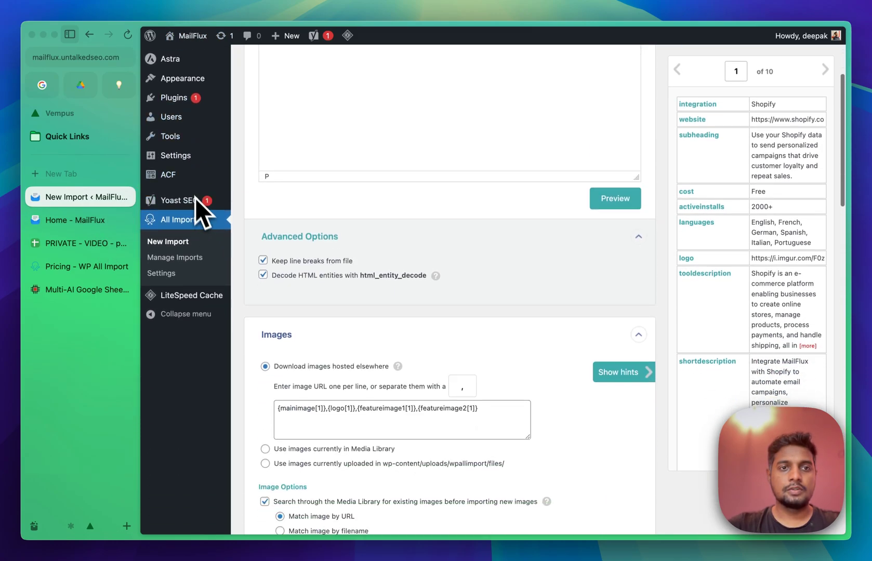
{"action": "mouse_move", "coordinate": [194, 182]}
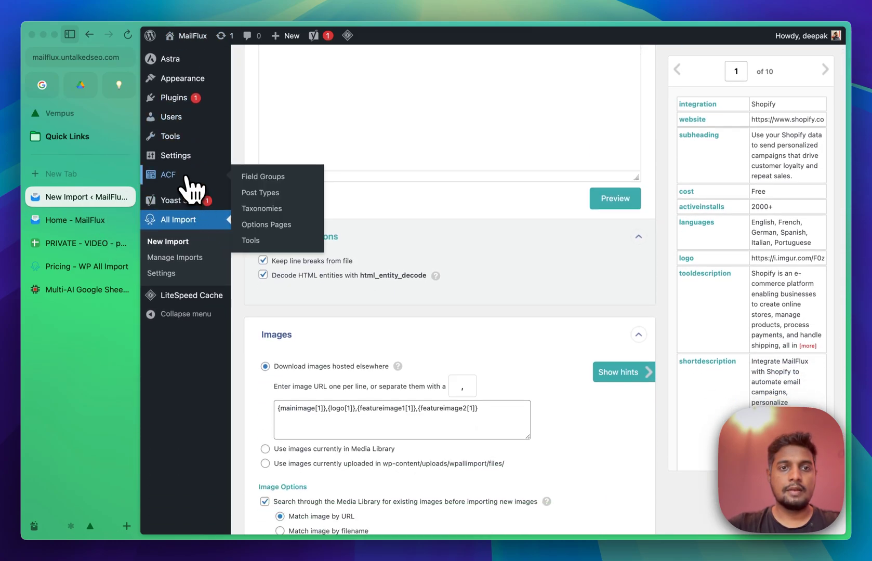
{"action": "left_click", "coordinate": [261, 178], "text": "super"}
{"action": "left_click_drag", "start_coordinate": [99, 241], "coordinate": [123, 196]}
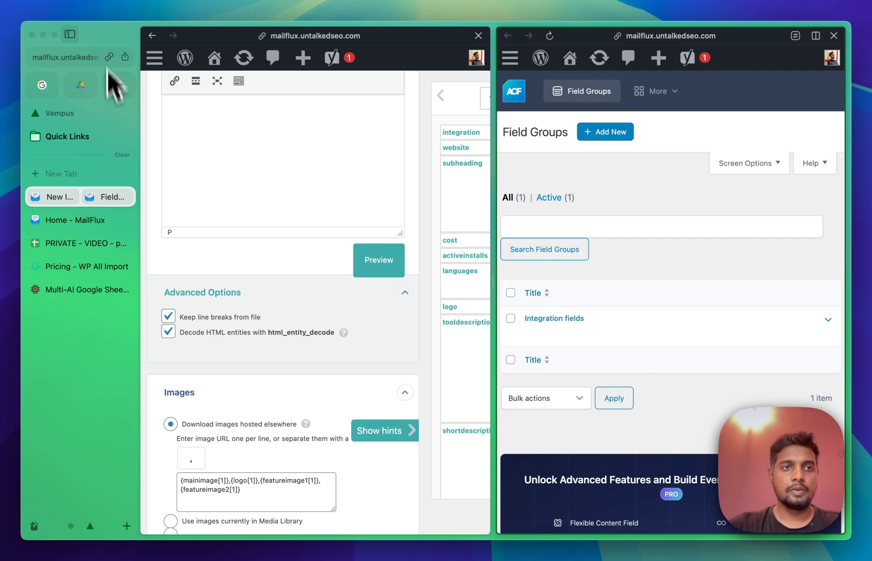
Widen the import pane of the split view and open the Integration fields group to show its field names.
{"action": "left_click", "coordinate": [71, 33]}
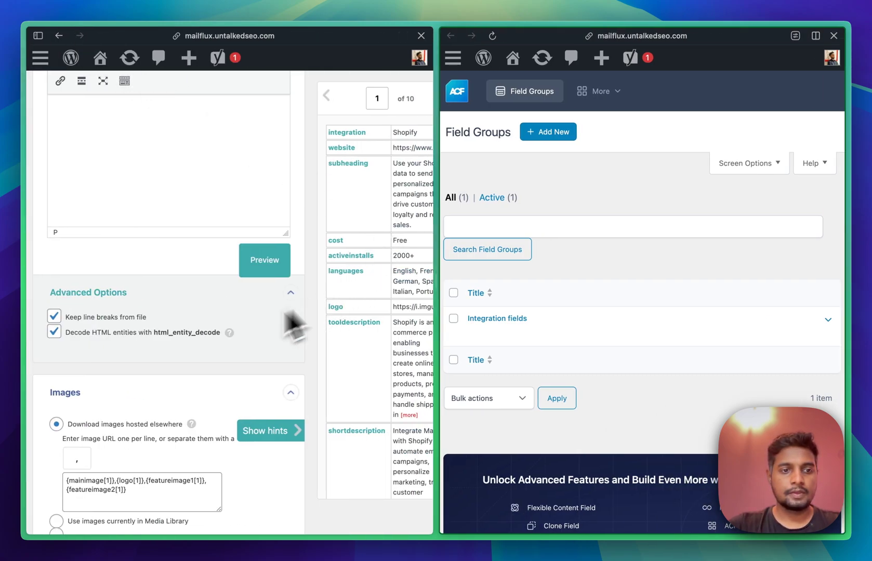
{"action": "left_click_drag", "start_coordinate": [437, 197], "coordinate": [499, 194]}
{"action": "scroll", "coordinate": [697, 274], "scroll_direction": "down", "scroll_amount": 3}
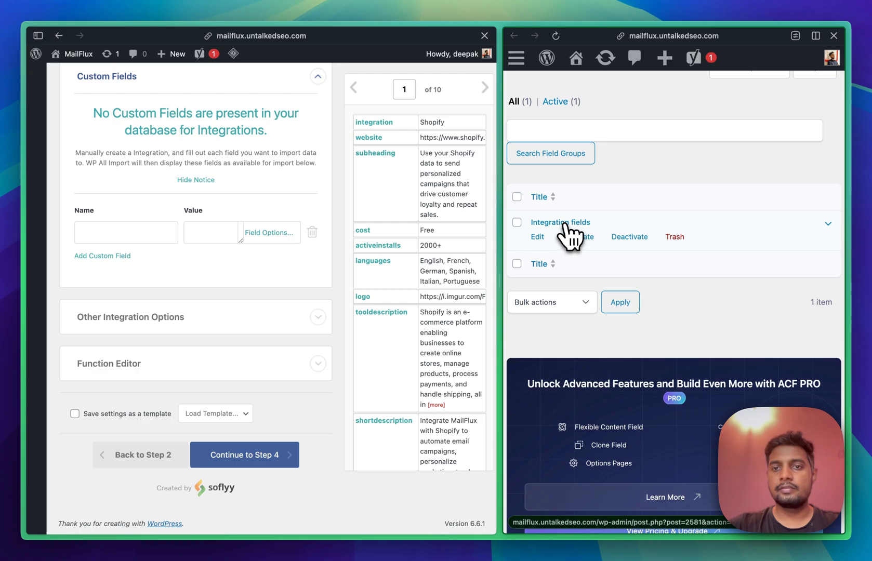
{"action": "scroll", "coordinate": [597, 250], "scroll_direction": "down", "scroll_amount": 3}
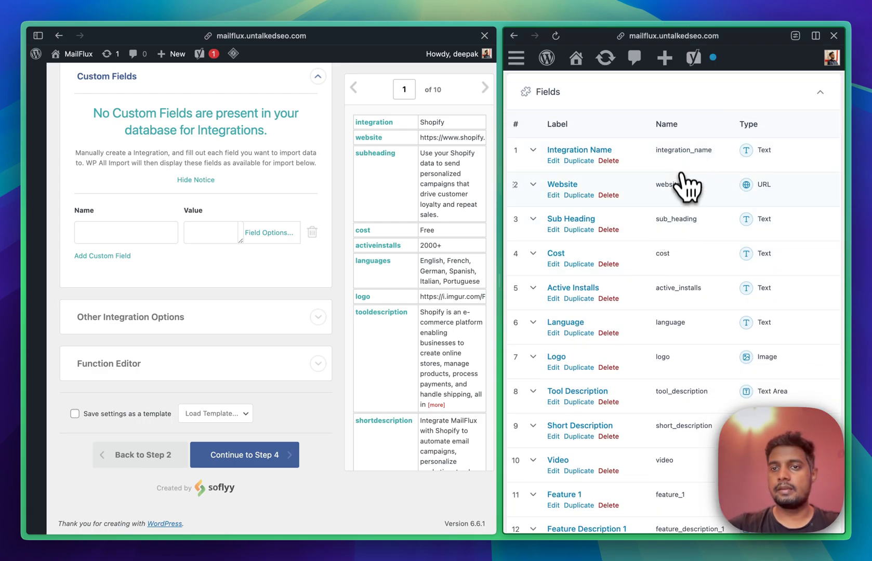
Map the integration_name custom field to {integration[1]} and widen the import pane further.
{"action": "left_click", "coordinate": [119, 232]}
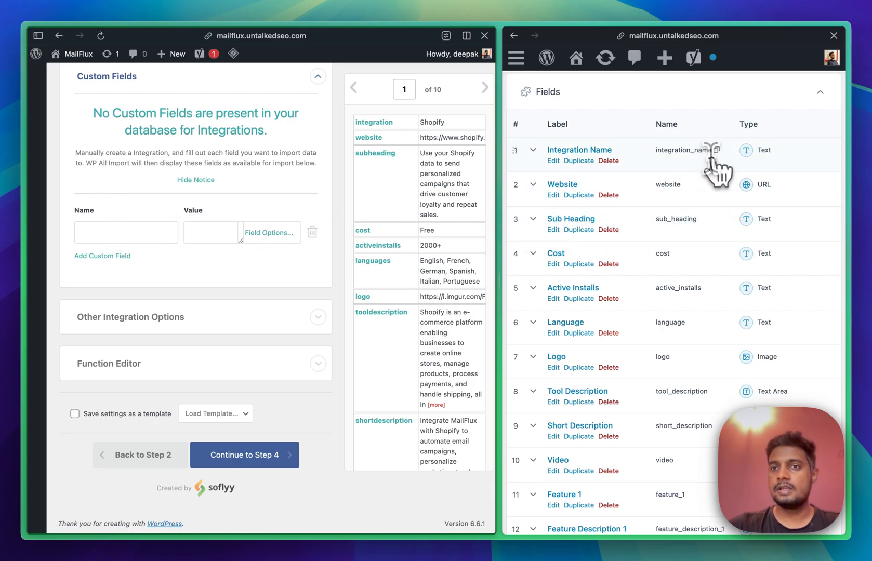
{"action": "left_click_drag", "start_coordinate": [720, 164], "coordinate": [121, 232]}
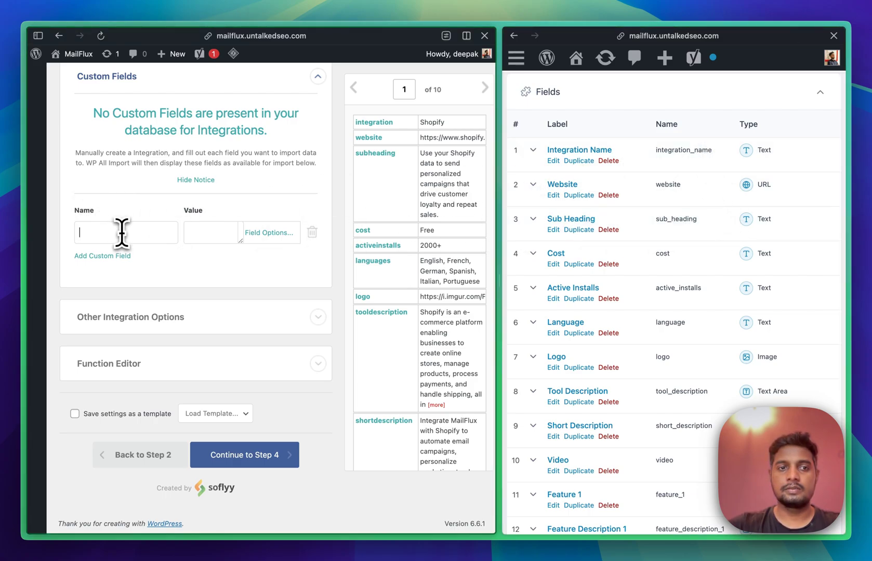
{"action": "left_click", "coordinate": [217, 231]}
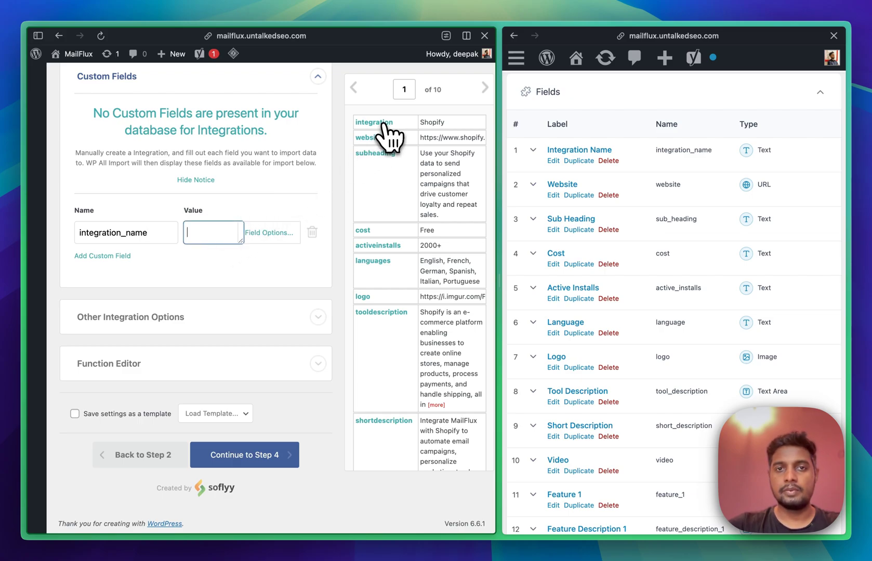
{"action": "left_click_drag", "start_coordinate": [384, 135], "coordinate": [219, 232]}
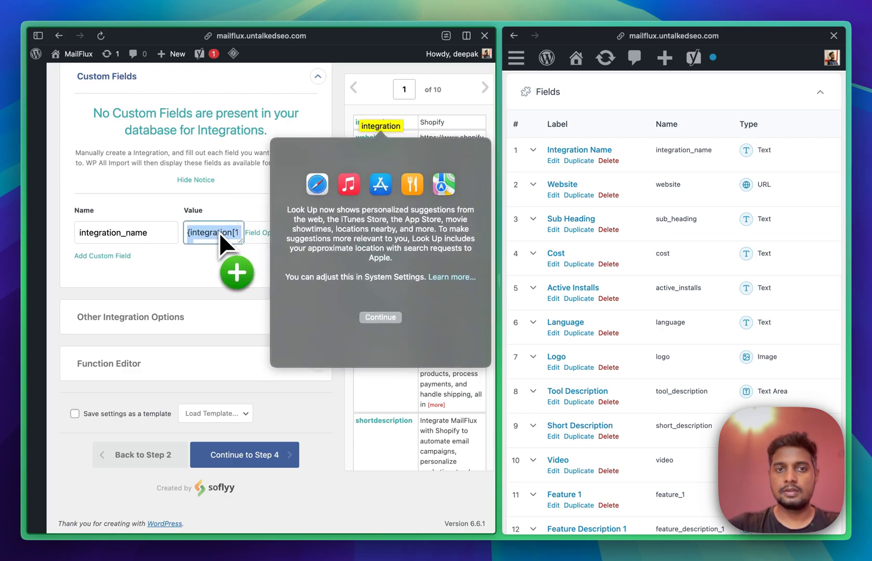
{"action": "left_click", "coordinate": [226, 279]}
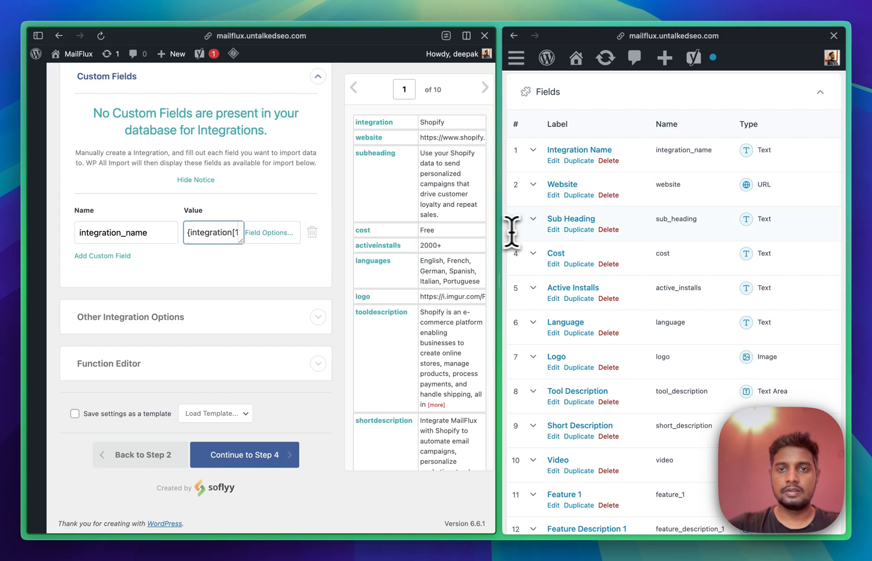
{"action": "left_click_drag", "start_coordinate": [498, 230], "coordinate": [563, 230]}
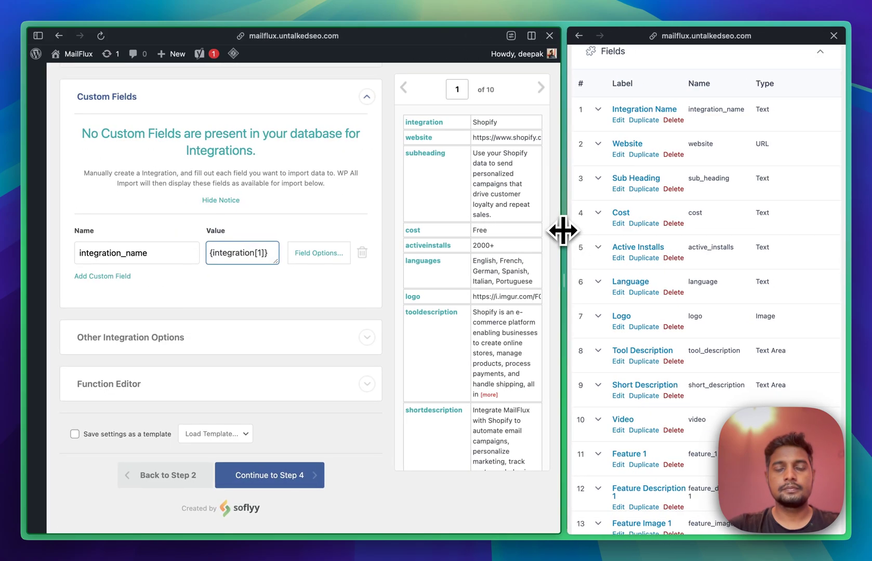
{"action": "left_click", "coordinate": [281, 300]}
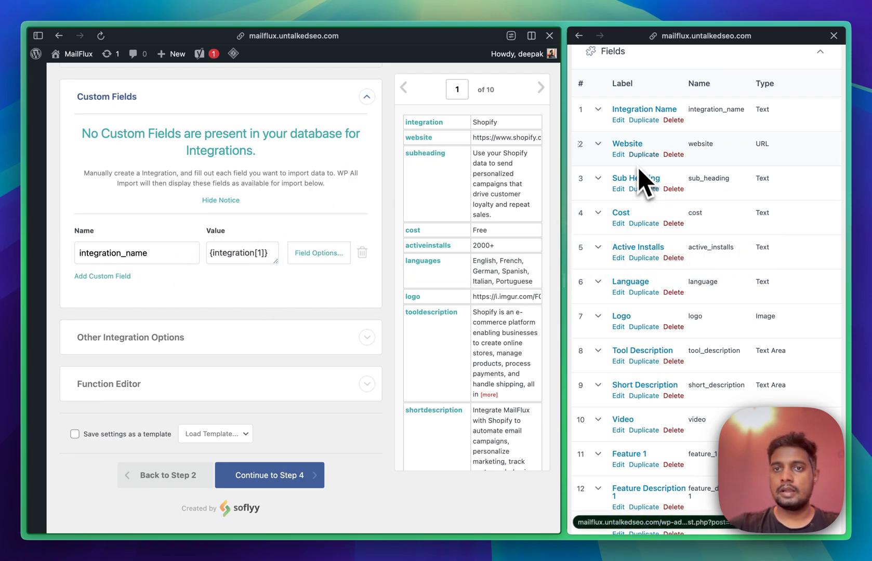
Add a custom field named website and map it to {website[1]}.
{"action": "left_click", "coordinate": [106, 277]}
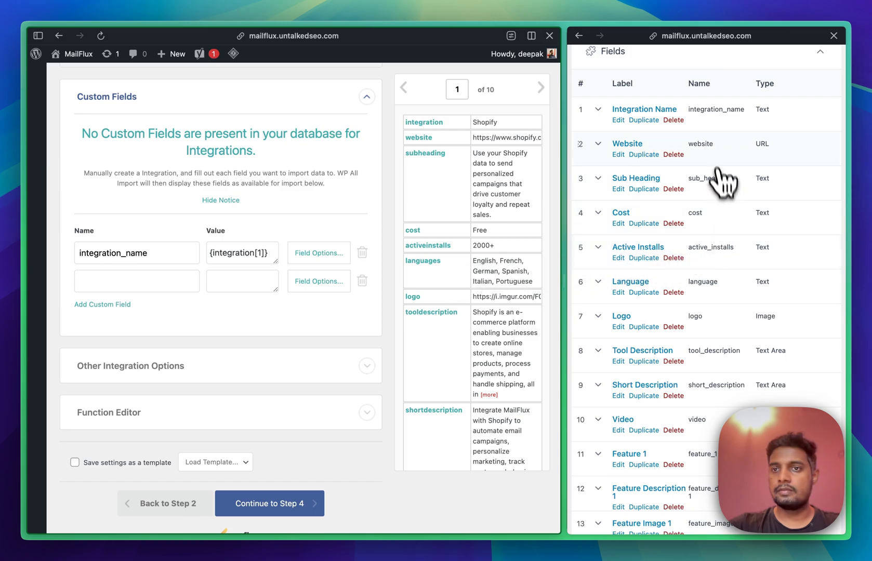
{"action": "left_click", "coordinate": [186, 283]}
{"action": "type", "text": "website"}
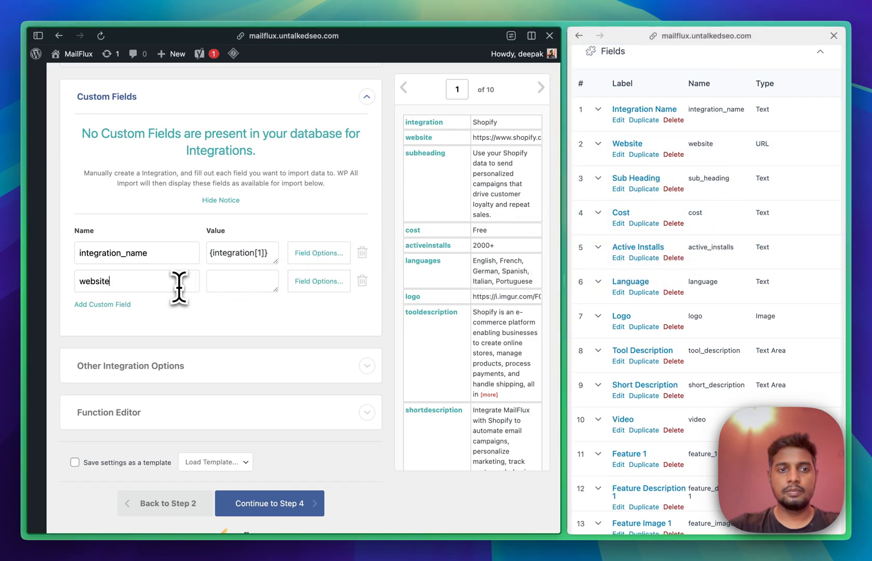
{"action": "left_click", "coordinate": [252, 276]}
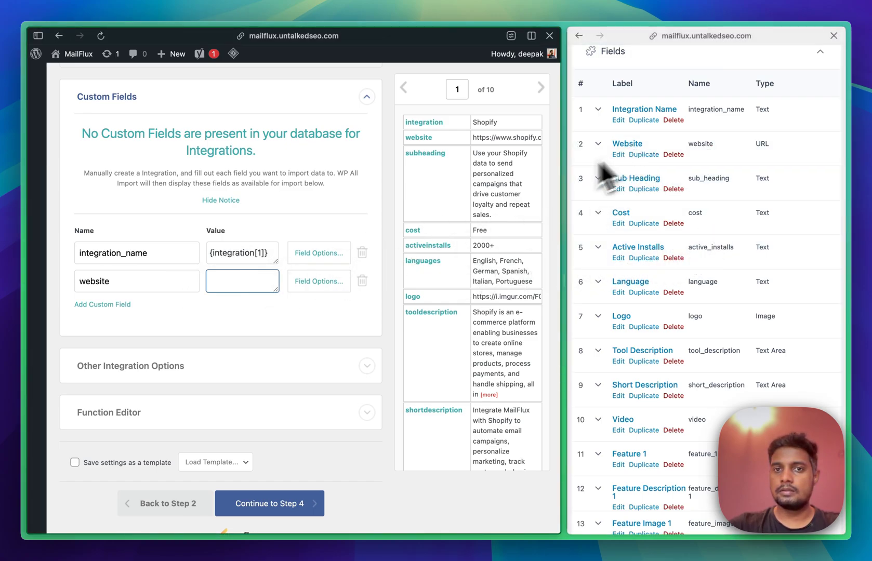
{"action": "left_click_drag", "start_coordinate": [421, 138], "coordinate": [236, 289]}
Add eight more empty custom field rows below the website field.
{"action": "left_click", "coordinate": [121, 306]}
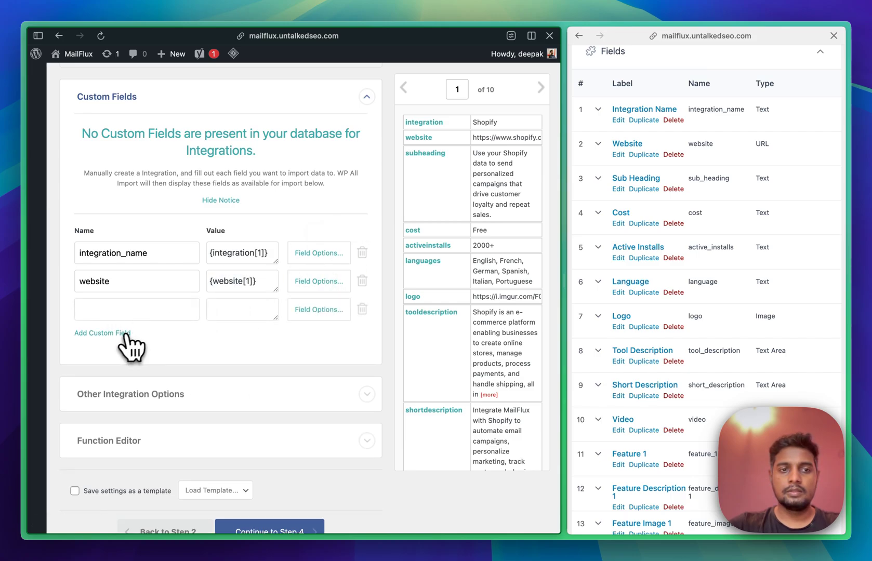
{"action": "left_click", "coordinate": [122, 334]}
{"action": "left_click", "coordinate": [120, 362]}
{"action": "left_click", "coordinate": [119, 389]}
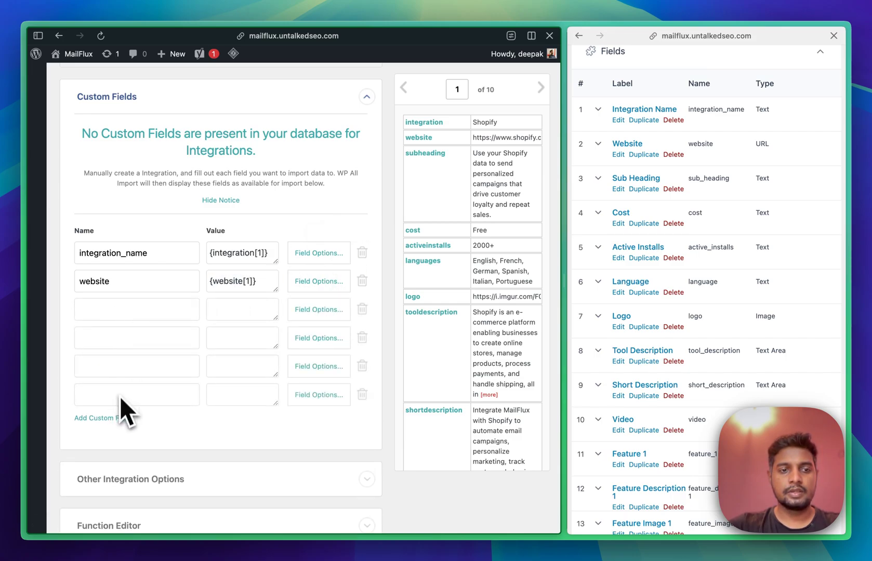
{"action": "left_click", "coordinate": [117, 418]}
{"action": "left_click", "coordinate": [116, 447]}
{"action": "left_click", "coordinate": [115, 475]}
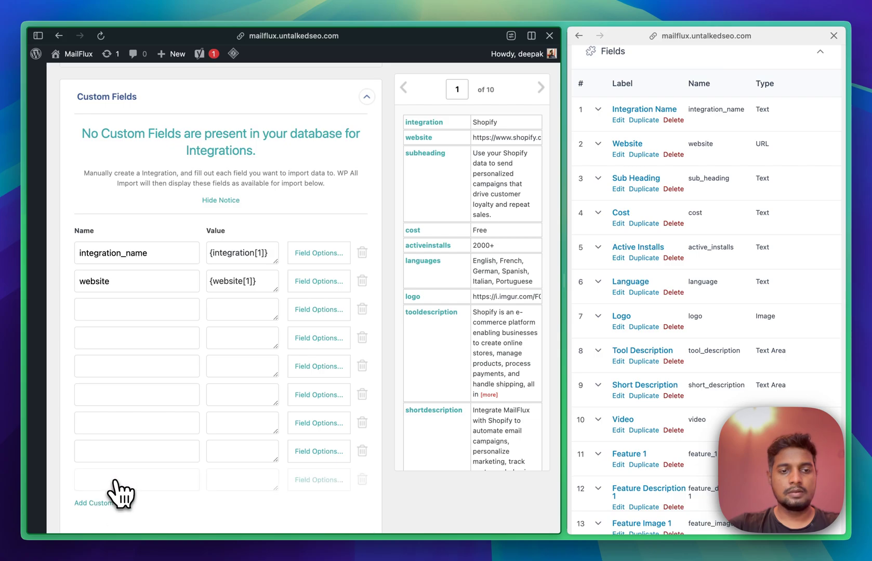
{"action": "left_click", "coordinate": [114, 503]}
{"action": "scroll", "coordinate": [199, 423], "scroll_direction": "down", "scroll_amount": 3}
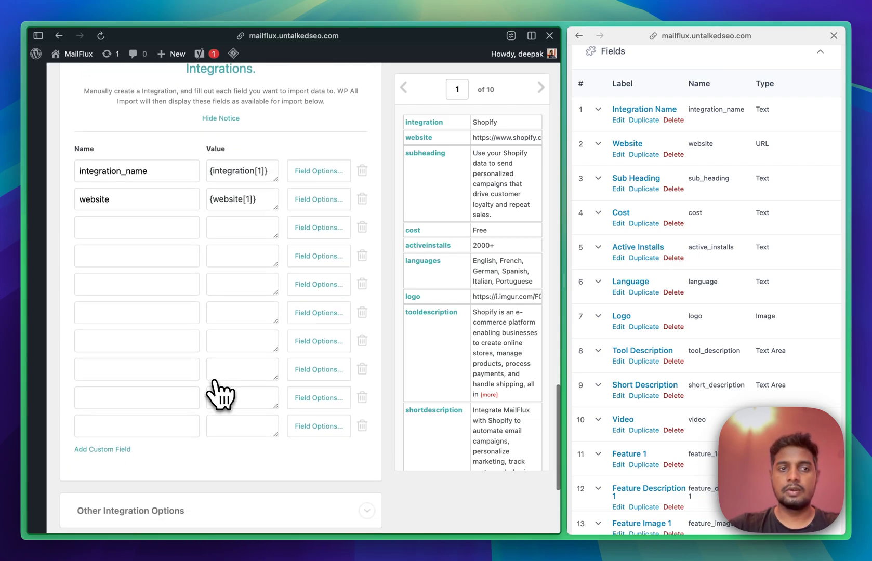
Fill in the remaining ACF custom fields from sub_heading through main_image, mapping cta to {ctaheading[1]} and main_image to {mainimage[1]}.
{"action": "type", "text": "sub_heading"}
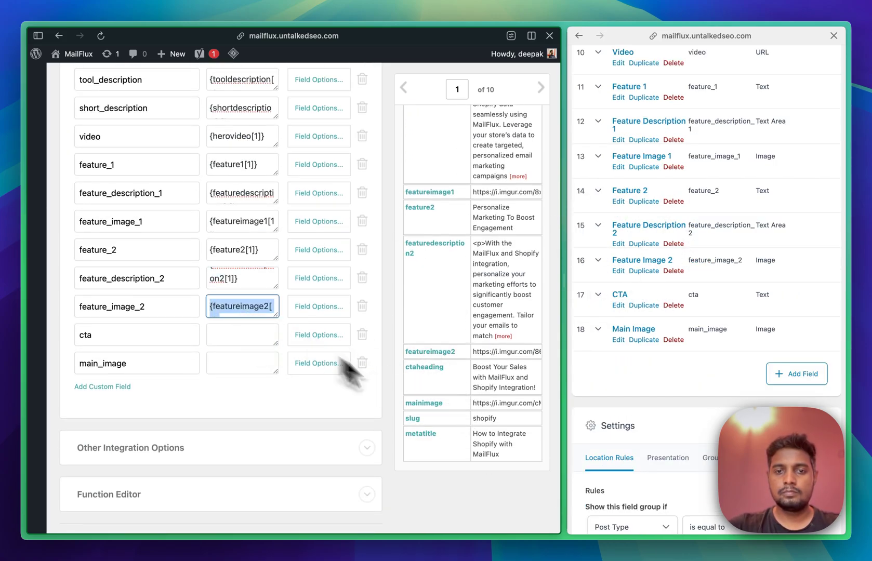
{"action": "left_click_drag", "start_coordinate": [424, 367], "coordinate": [242, 334]}
{"action": "left_click_drag", "start_coordinate": [424, 403], "coordinate": [242, 363]}
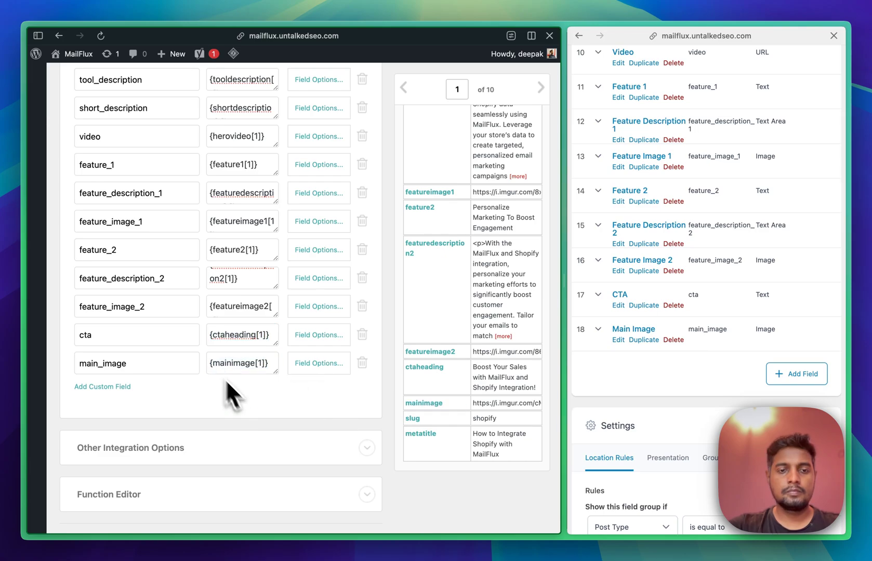
Review the custom field mappings, close the ACF field group pane and show the browser sidebar again.
{"action": "scroll", "coordinate": [263, 420], "scroll_direction": "up", "scroll_amount": 10}
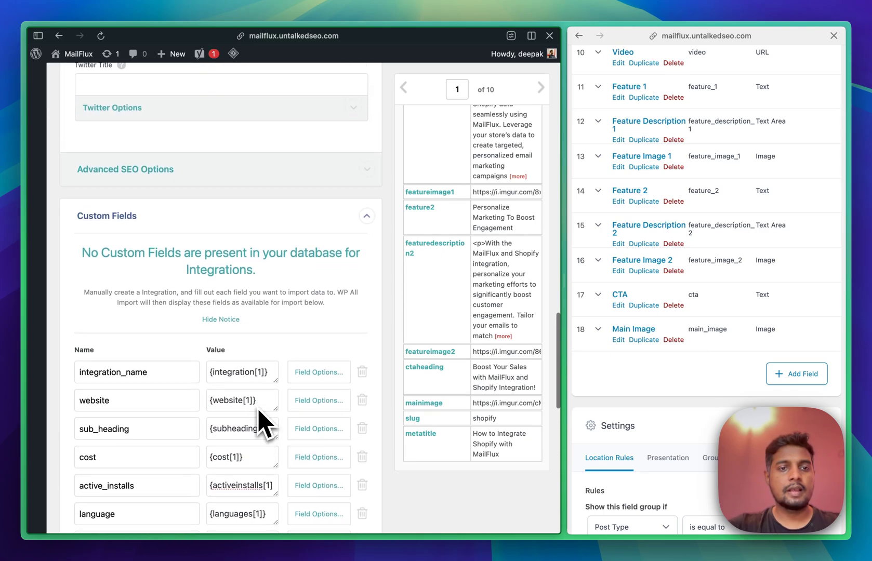
{"action": "scroll", "coordinate": [259, 418], "scroll_direction": "down", "scroll_amount": 5}
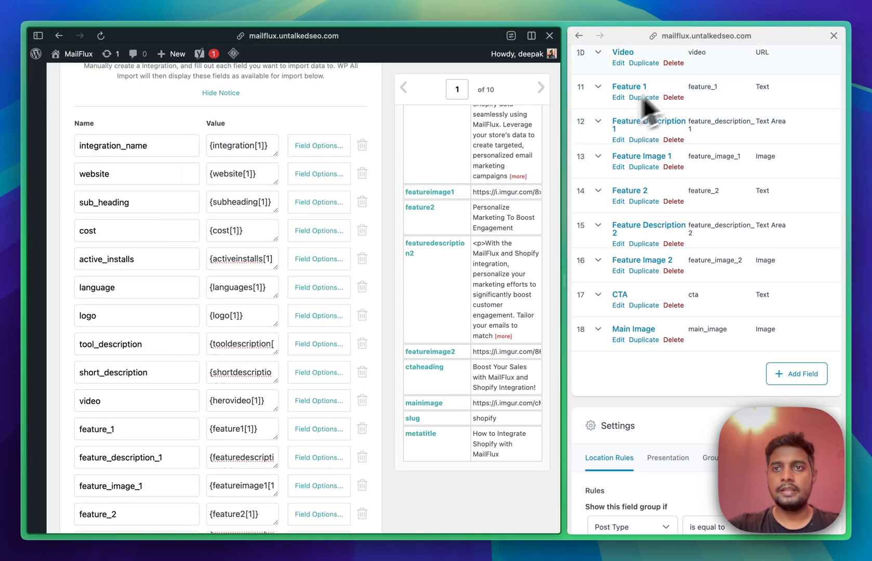
{"action": "left_click", "coordinate": [834, 35]}
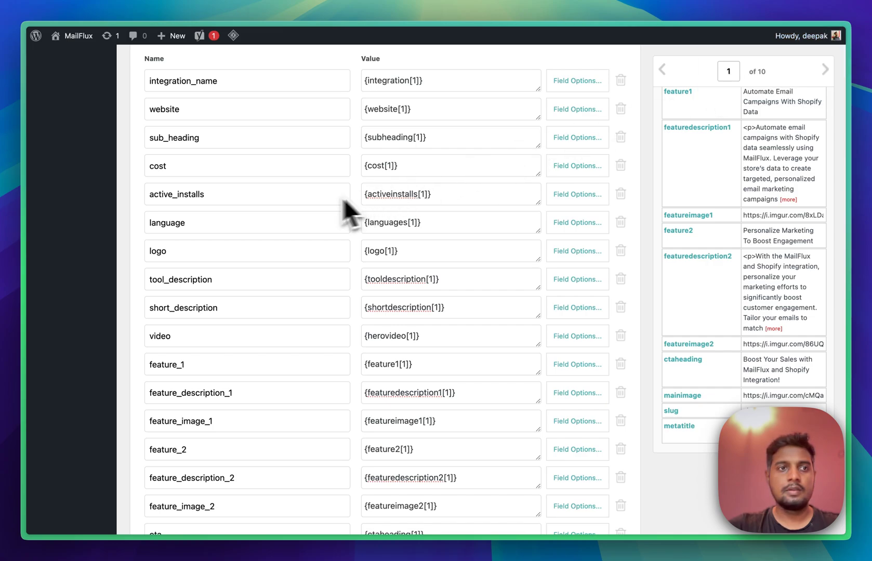
{"action": "mouse_move", "coordinate": [26, 109]}
{"action": "left_click", "coordinate": [72, 37]}
{"action": "scroll", "coordinate": [428, 233], "scroll_direction": "down", "scroll_amount": 5}
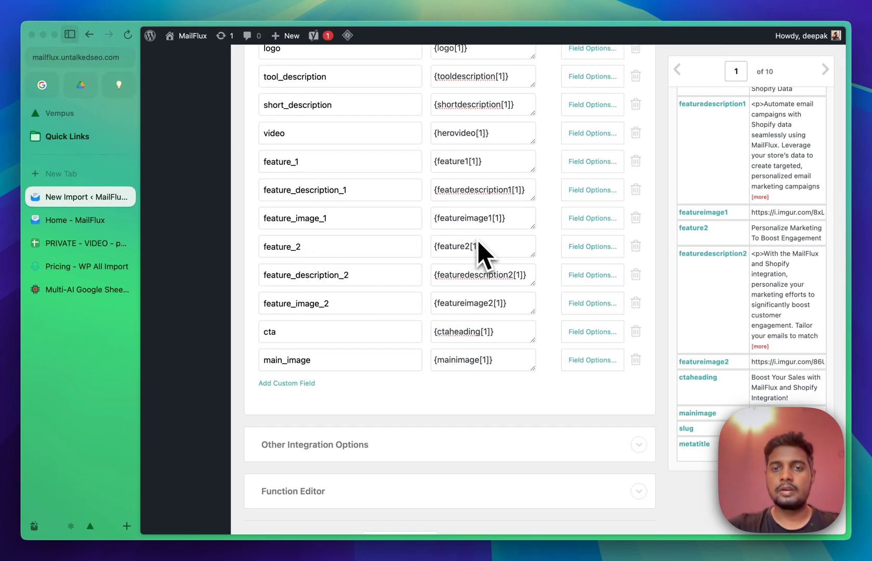
{"action": "scroll", "coordinate": [389, 359], "scroll_direction": "down", "scroll_amount": 3}
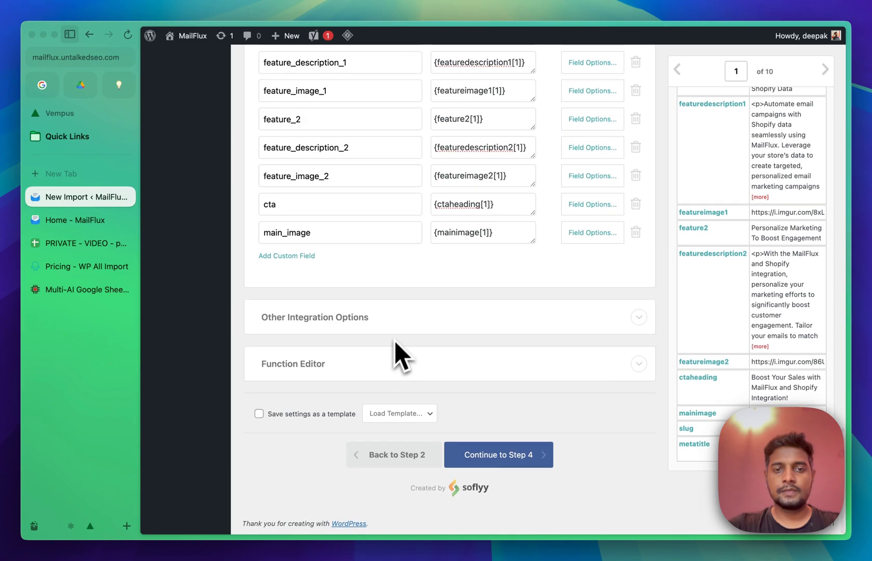
Expand Other Integration Options and set both Comments and Trackbacks and Pingbacks to Closed.
{"action": "left_click", "coordinate": [404, 328]}
{"action": "scroll", "coordinate": [395, 322], "scroll_direction": "down", "scroll_amount": 4}
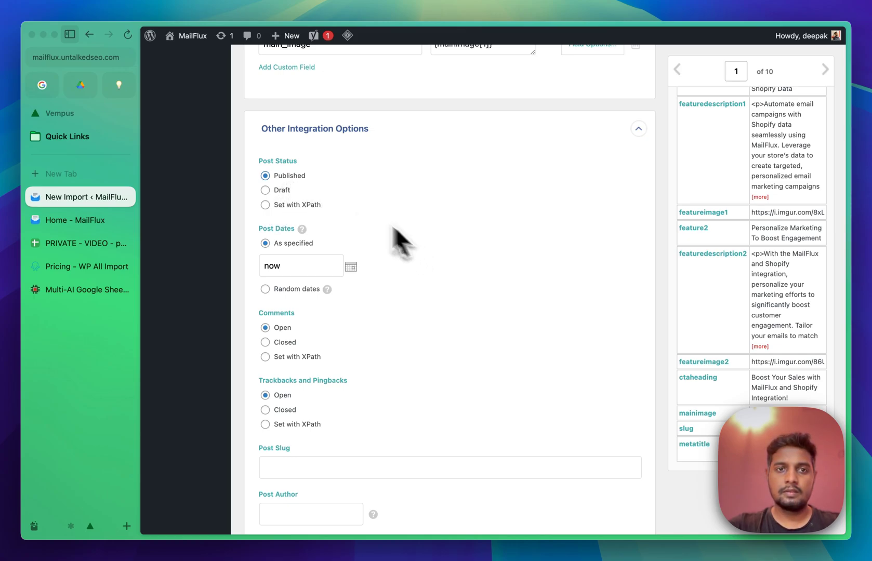
{"action": "scroll", "coordinate": [384, 260], "scroll_direction": "down", "scroll_amount": 2}
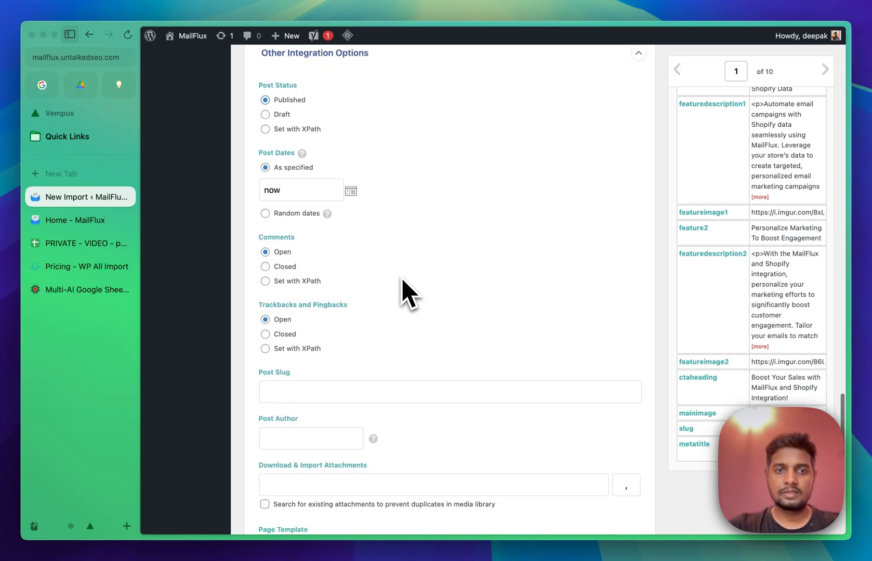
{"action": "left_click", "coordinate": [287, 267]}
{"action": "left_click", "coordinate": [290, 335]}
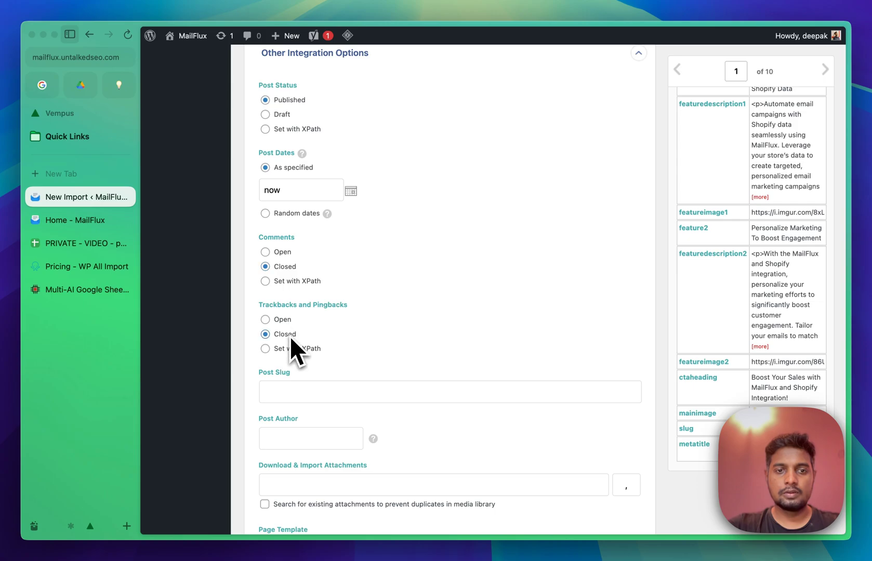
Map the Post Slug to the sheet's slug element, {slug[1]}.
{"action": "scroll", "coordinate": [314, 327], "scroll_direction": "down", "scroll_amount": 3}
{"action": "scroll", "coordinate": [735, 310], "scroll_direction": "down", "scroll_amount": 1}
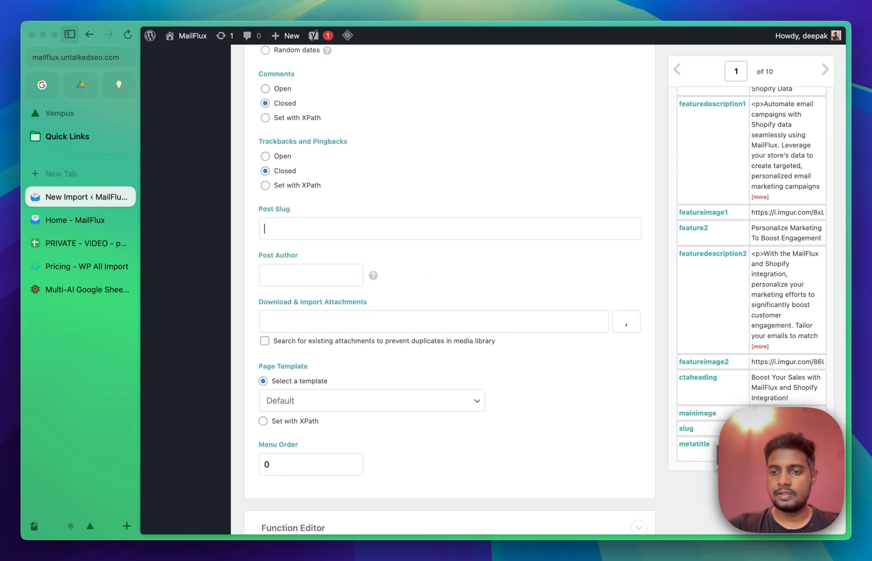
{"action": "left_click_drag", "start_coordinate": [692, 437], "coordinate": [425, 229]}
Switch to the Google Sheet, examine the Slug column and its formula on the Final sheet, and return to the import page.
{"action": "left_click", "coordinate": [123, 243]}
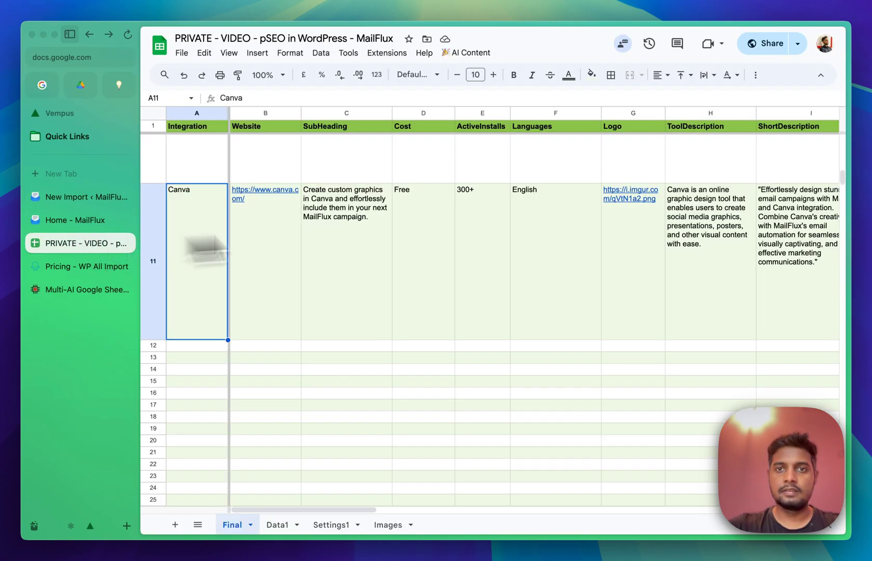
{"action": "scroll", "coordinate": [525, 214], "scroll_direction": "right", "scroll_amount": 10}
{"action": "scroll", "coordinate": [525, 213], "scroll_direction": "up", "scroll_amount": 3}
{"action": "scroll", "coordinate": [525, 213], "scroll_direction": "up", "scroll_amount": 10}
{"action": "scroll", "coordinate": [525, 213], "scroll_direction": "right", "scroll_amount": 8}
{"action": "scroll", "coordinate": [525, 213], "scroll_direction": "left", "scroll_amount": 5}
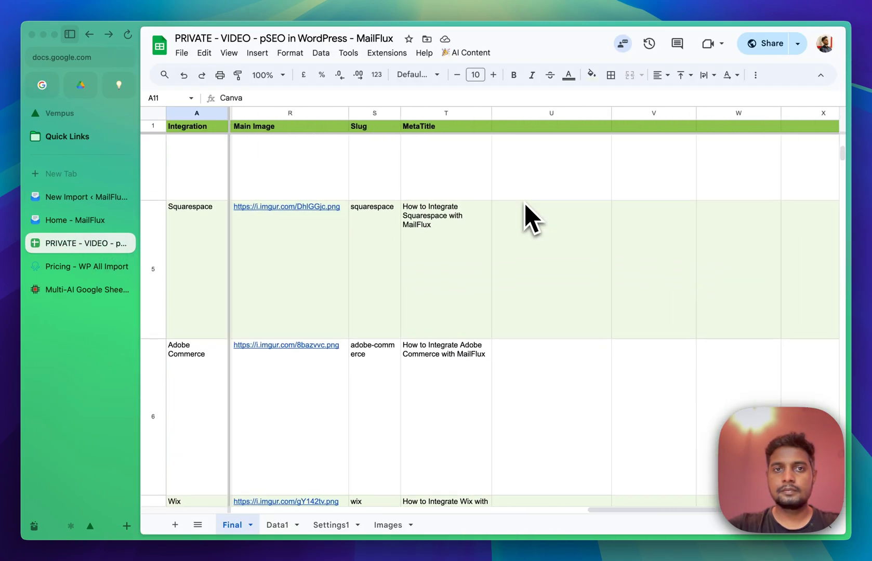
{"action": "left_click", "coordinate": [498, 156]}
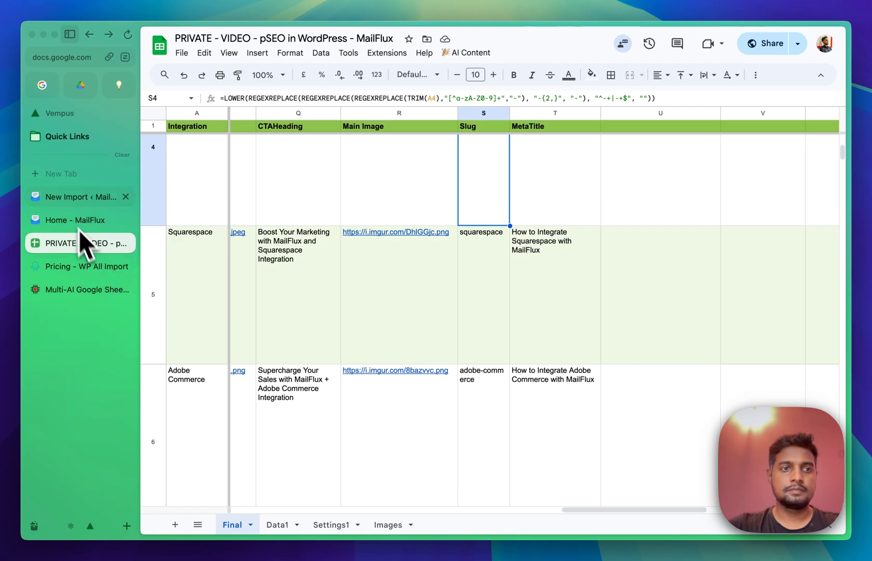
{"action": "left_click", "coordinate": [85, 195]}
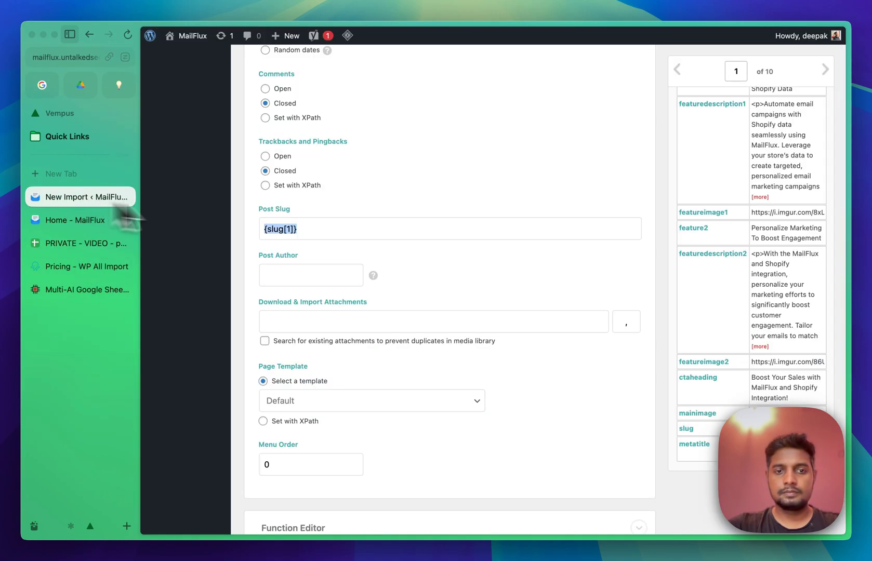
Continue to the import settings and auto-detect the unique identifier for the Integrations import.
{"action": "scroll", "coordinate": [442, 296], "scroll_direction": "down", "scroll_amount": 2}
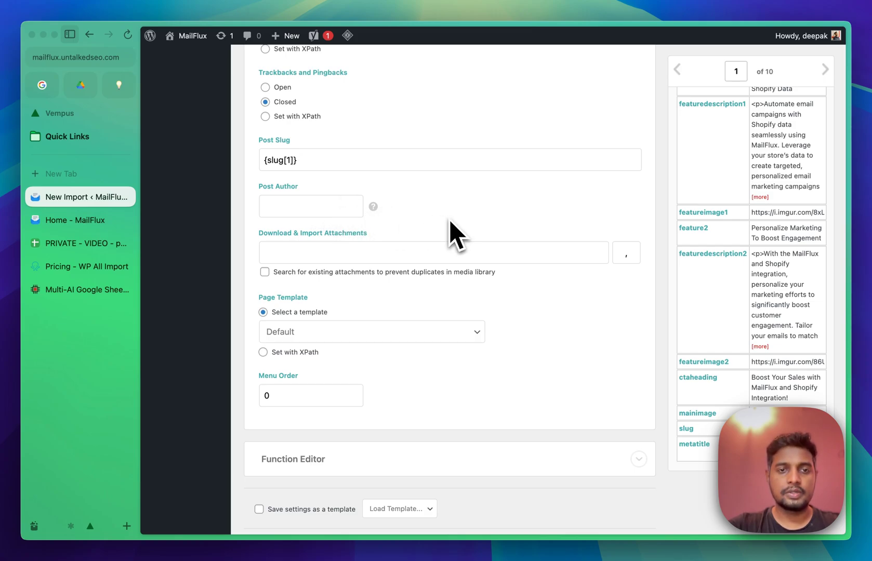
{"action": "scroll", "coordinate": [450, 222], "scroll_direction": "down", "scroll_amount": 4}
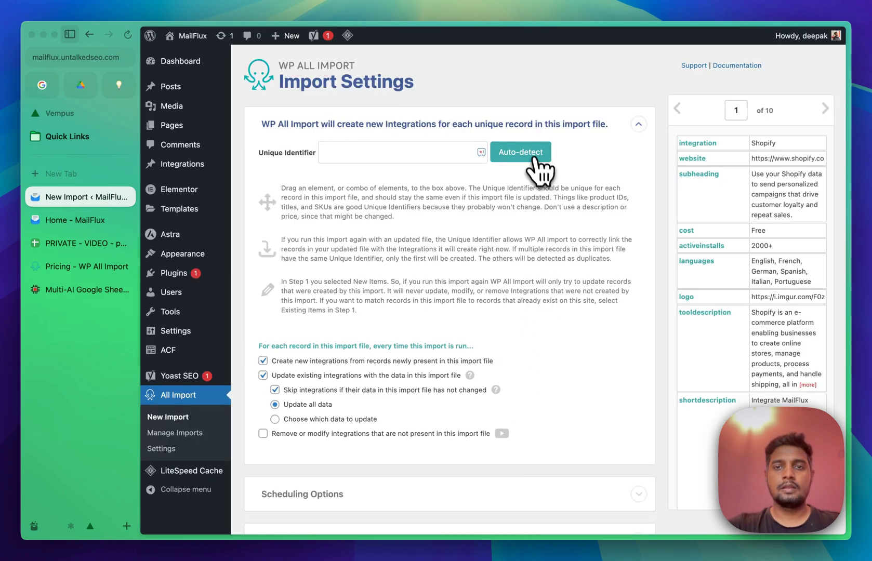
{"action": "left_click", "coordinate": [530, 152]}
In the advanced settings, disable do_action calls in wp_insert_post for speed, name the import Integrations, and save it without running.
{"action": "scroll", "coordinate": [441, 219], "scroll_direction": "down", "scroll_amount": 5}
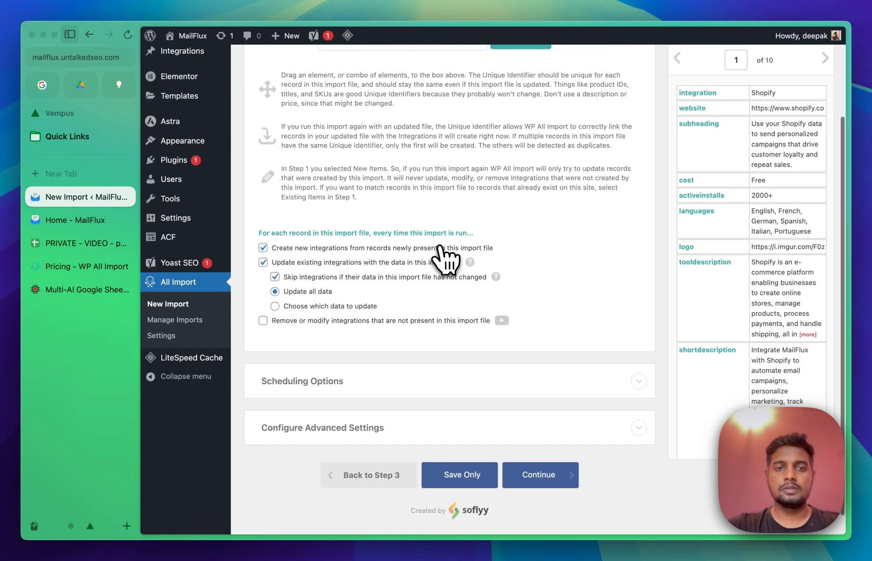
{"action": "left_click", "coordinate": [351, 408]}
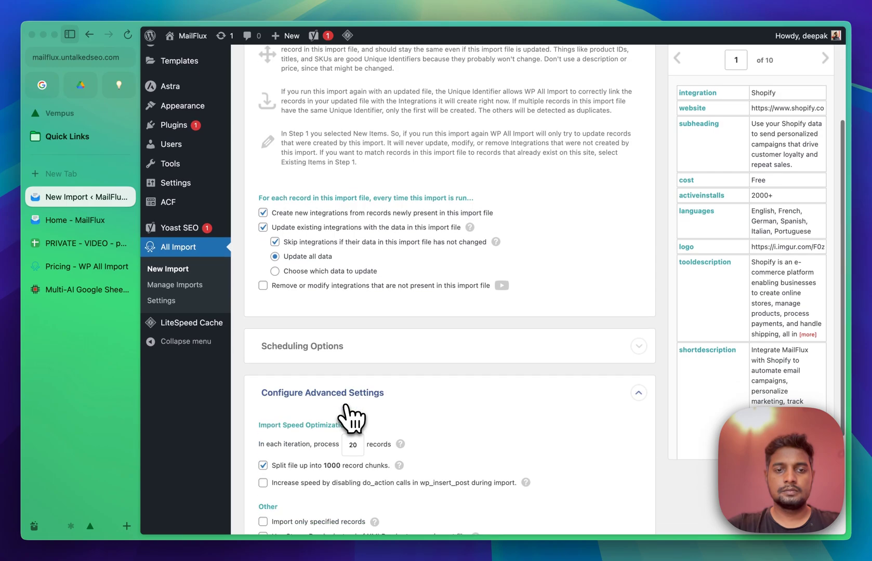
{"action": "scroll", "coordinate": [350, 409], "scroll_direction": "down", "scroll_amount": 4}
{"action": "left_click", "coordinate": [336, 287]}
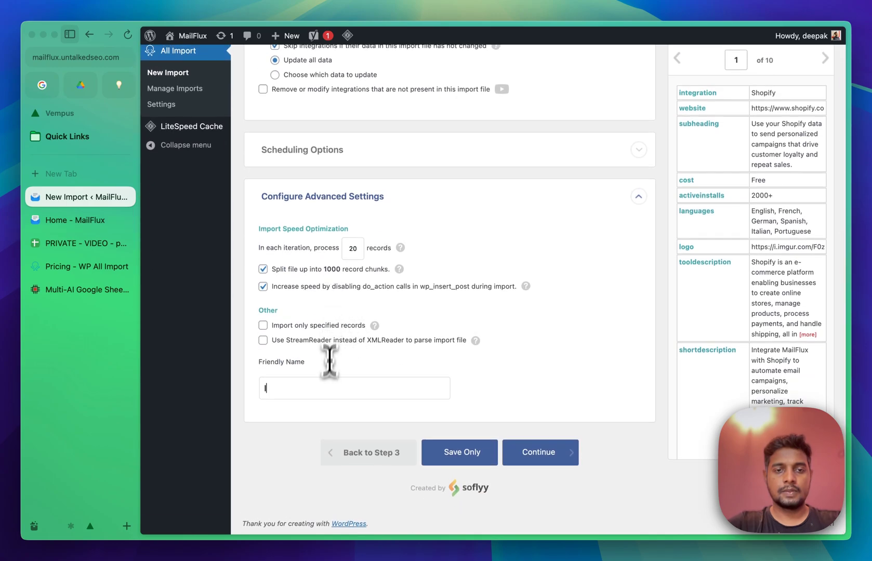
{"action": "left_click", "coordinate": [327, 388]}
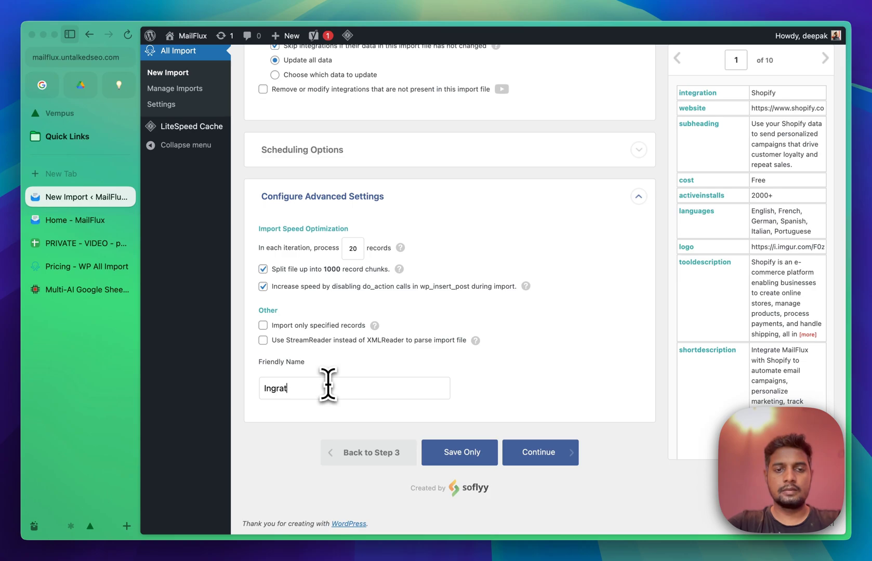
{"action": "left_click", "coordinate": [483, 463]}
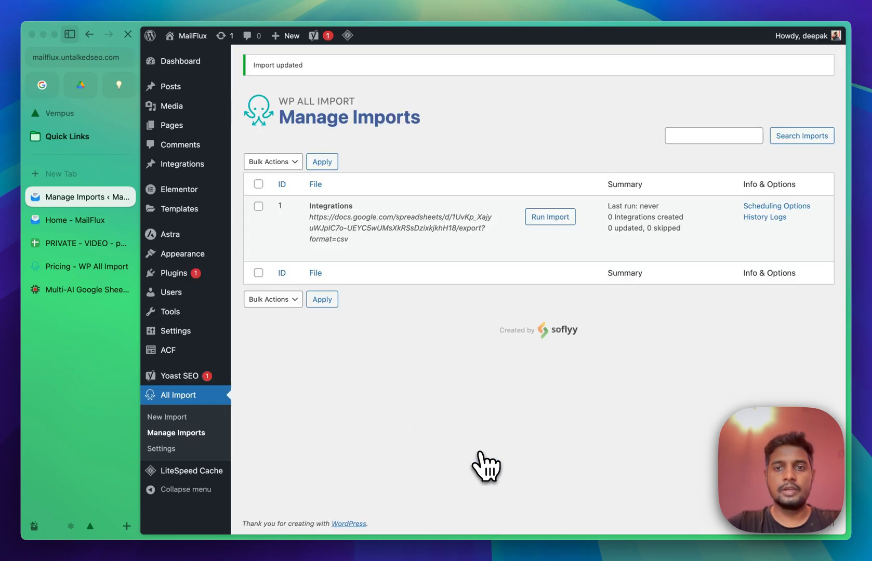
Run the saved Integrations import and confirm it.
{"action": "left_click", "coordinate": [538, 219]}
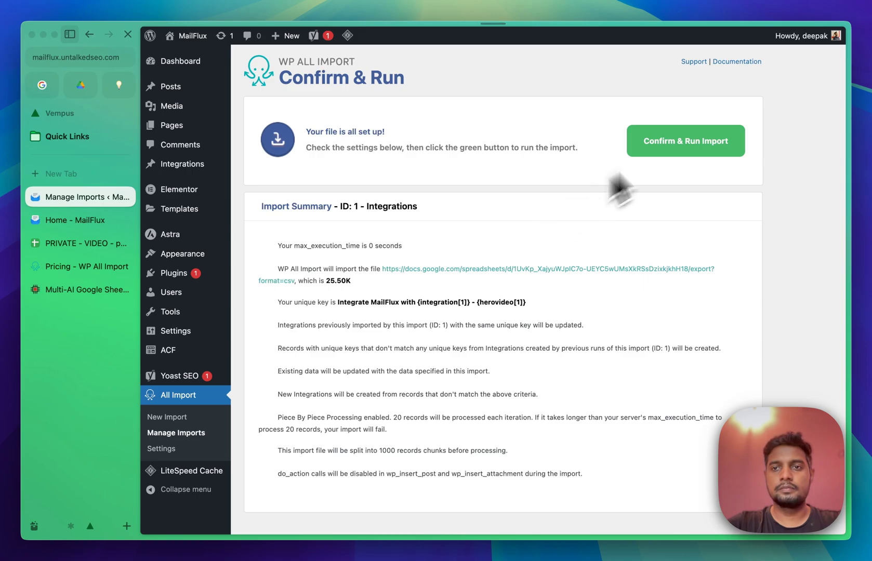
{"action": "left_click", "coordinate": [691, 143]}
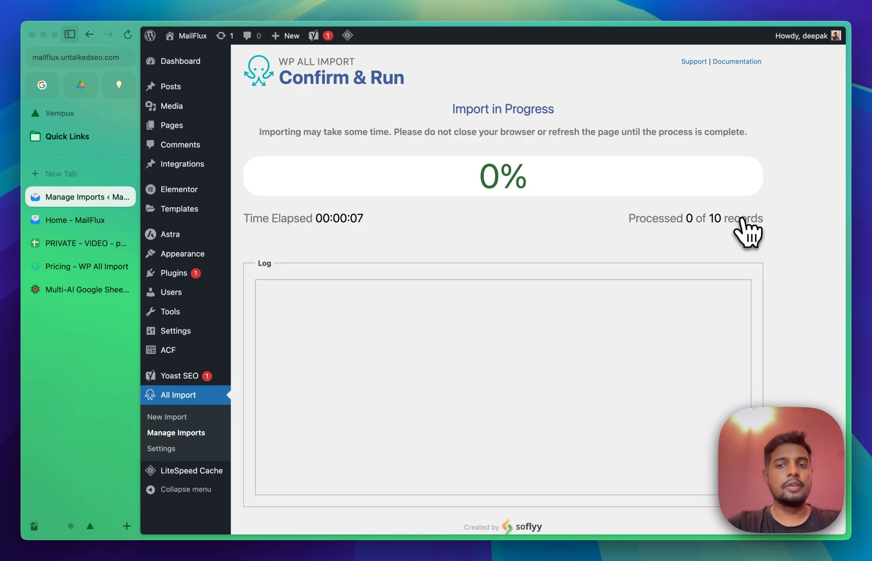
{"action": "left_click", "coordinate": [87, 244]}
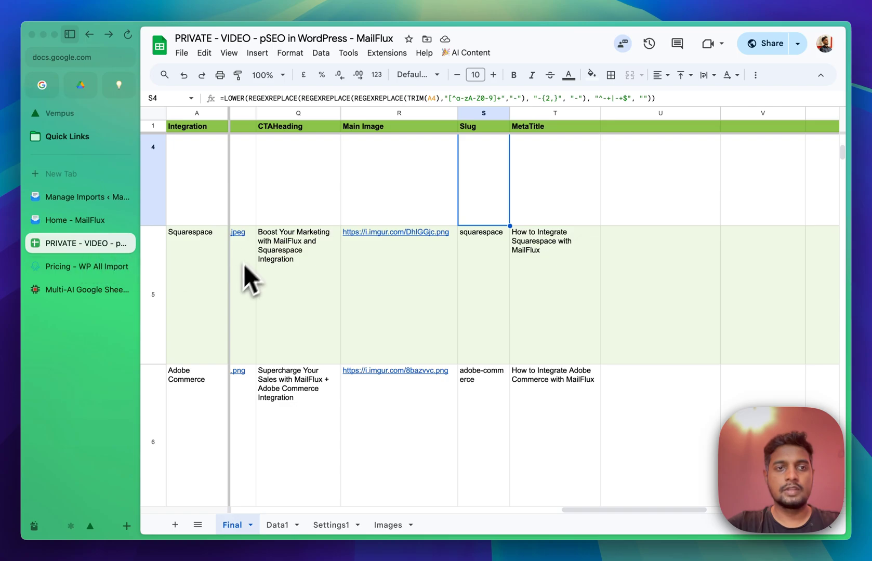
{"action": "left_click", "coordinate": [85, 200]}
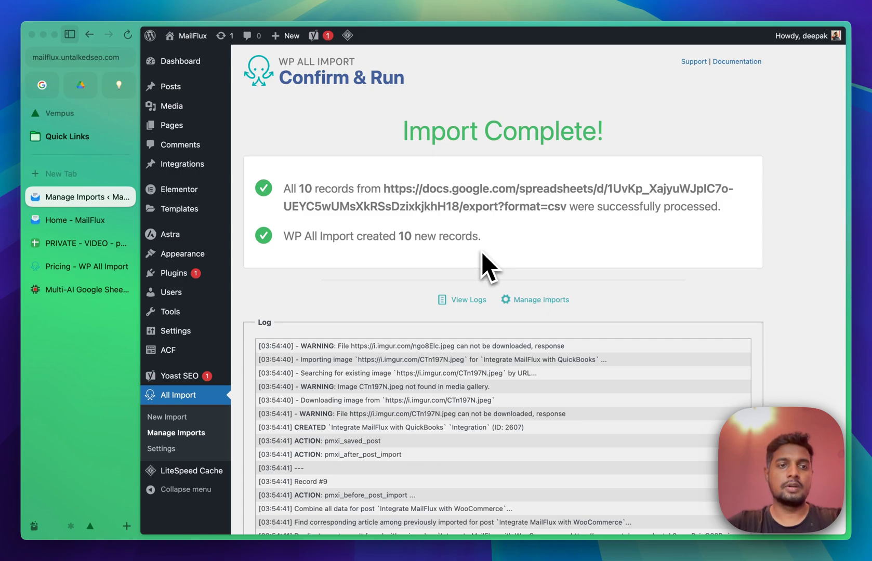
List all integrations, view the Shopify integration page in a new browser tab, and close the old Home tab.
{"action": "mouse_move", "coordinate": [170, 256]}
{"action": "mouse_move", "coordinate": [200, 171]}
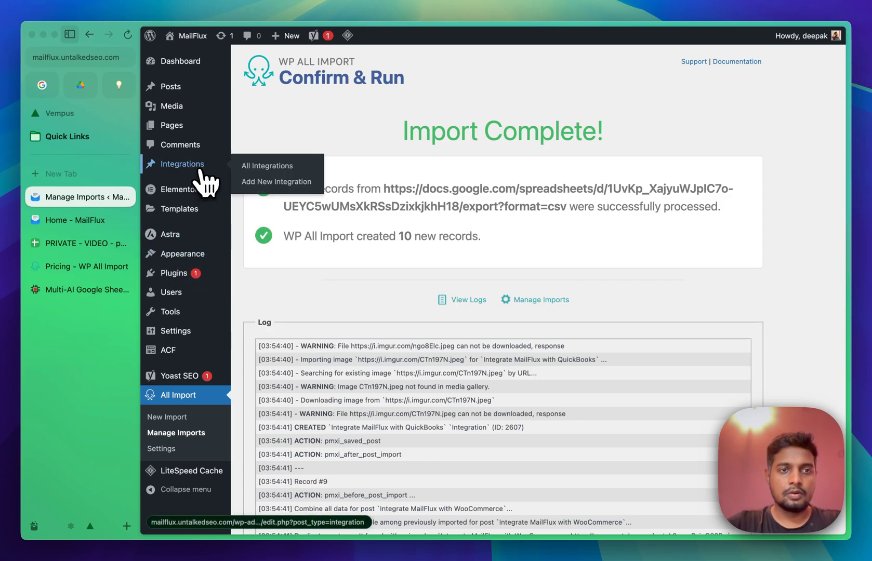
{"action": "left_click", "coordinate": [200, 171]}
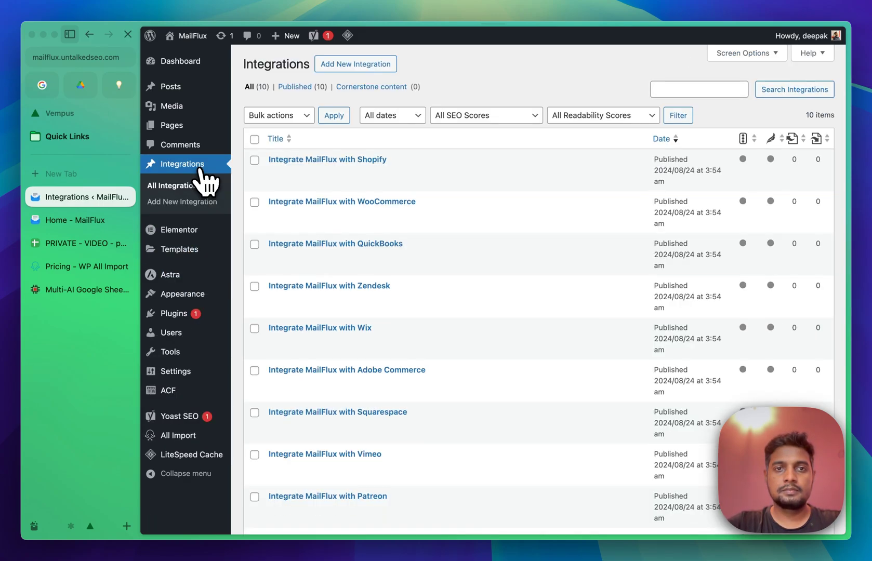
{"action": "left_click", "coordinate": [361, 174], "text": "super"}
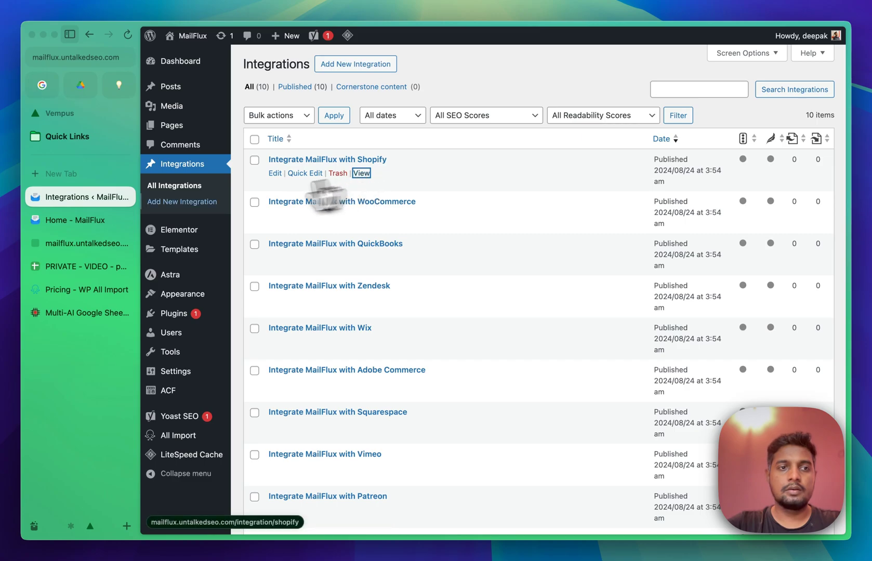
{"action": "left_click", "coordinate": [97, 219]}
{"action": "left_click", "coordinate": [90, 242]}
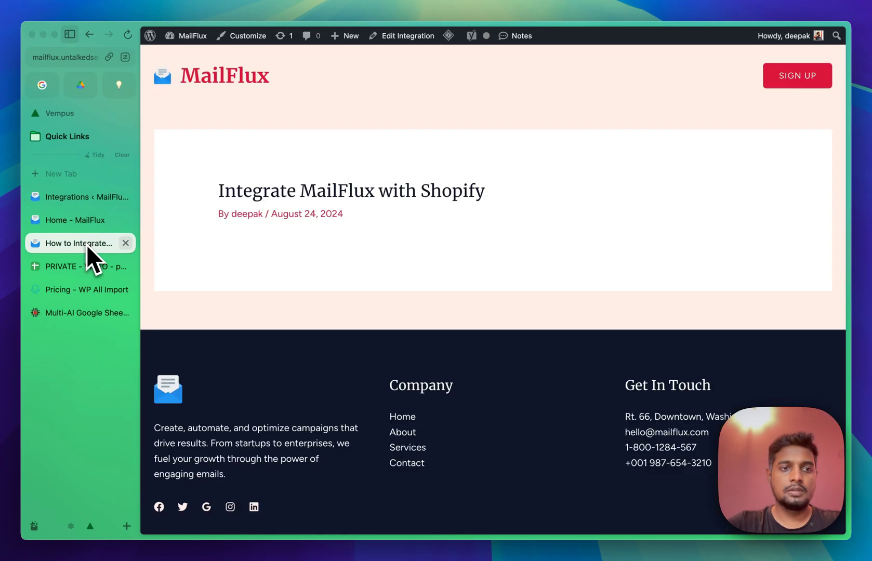
{"action": "left_click", "coordinate": [126, 220]}
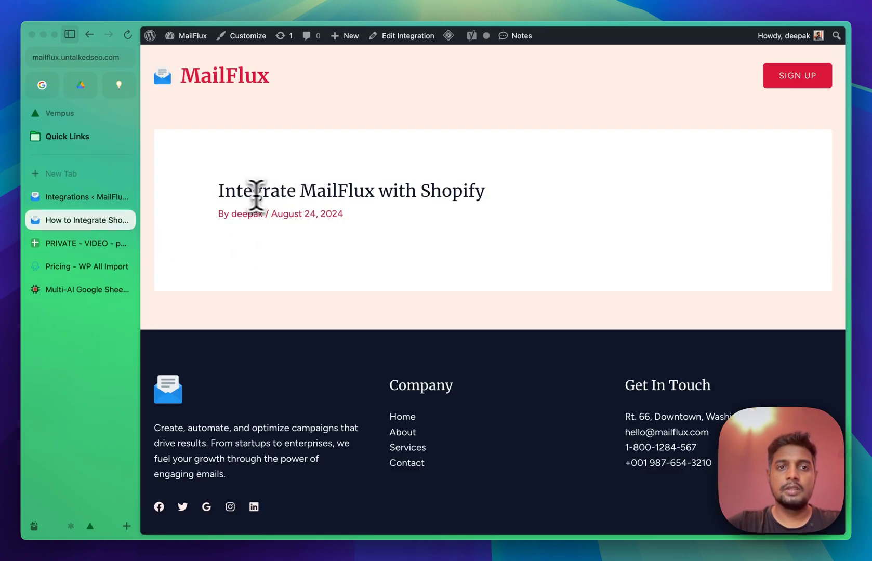
Check the title and content of the published Shopify page, and open that integration in the block editor.
{"action": "left_click_drag", "start_coordinate": [218, 190], "coordinate": [484, 192]}
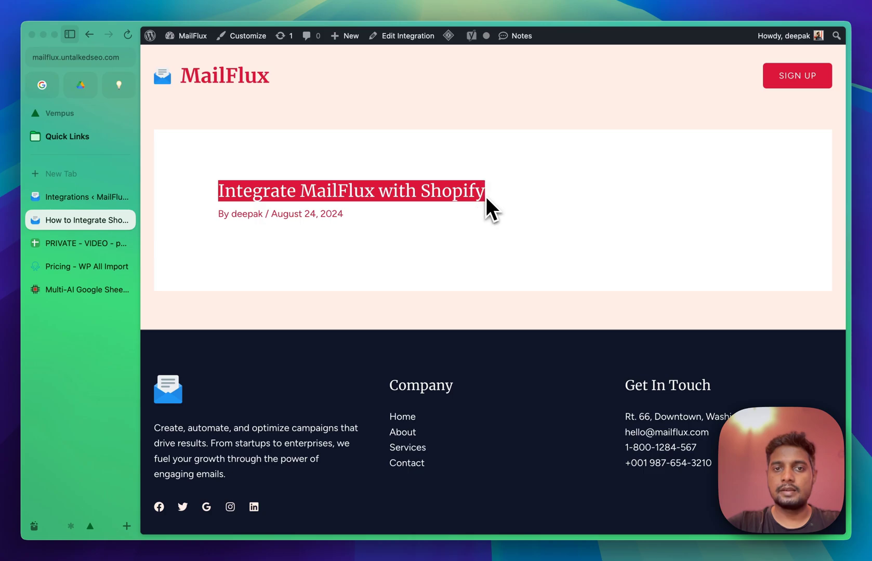
{"action": "scroll", "coordinate": [447, 260], "scroll_direction": "down", "scroll_amount": 2}
{"action": "scroll", "coordinate": [395, 289], "scroll_direction": "up", "scroll_amount": 3}
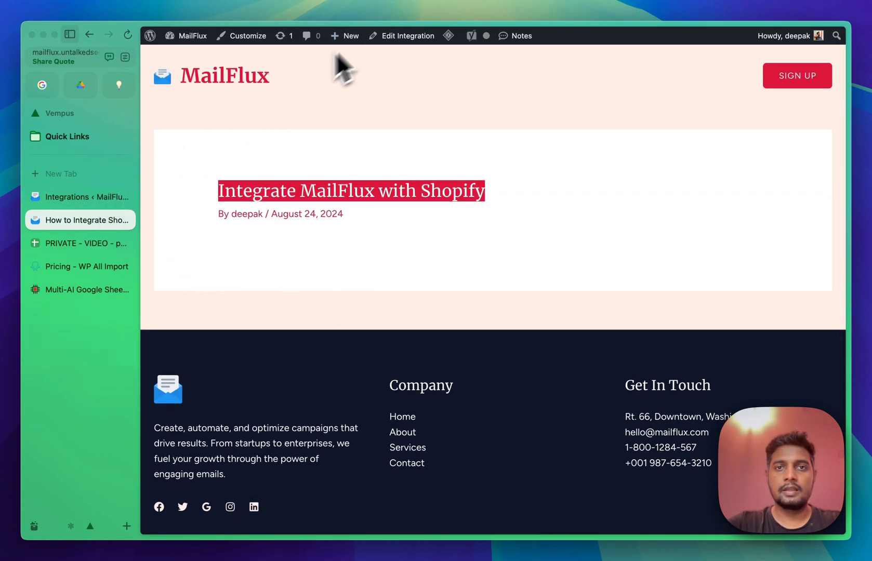
{"action": "left_click", "coordinate": [408, 36]}
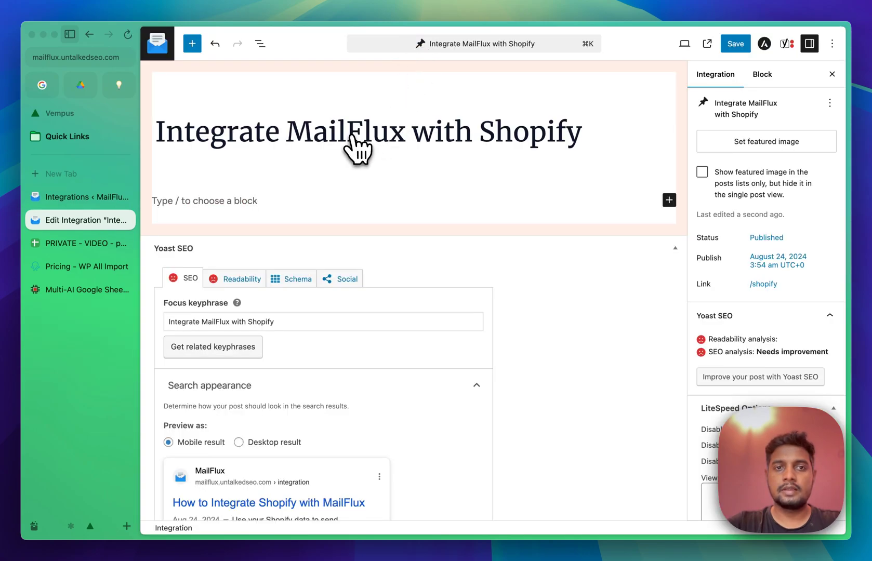
{"action": "left_click", "coordinate": [291, 200]}
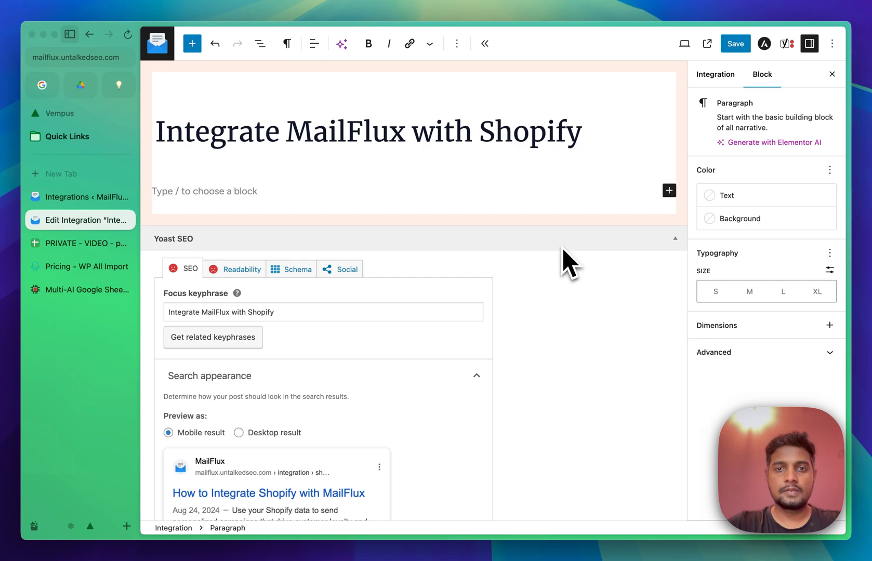
Collapse the Yoast SEO section and examine the imported Integration fields of the Shopify post.
{"action": "left_click", "coordinate": [675, 239]}
{"action": "scroll", "coordinate": [584, 298], "scroll_direction": "down", "scroll_amount": 1}
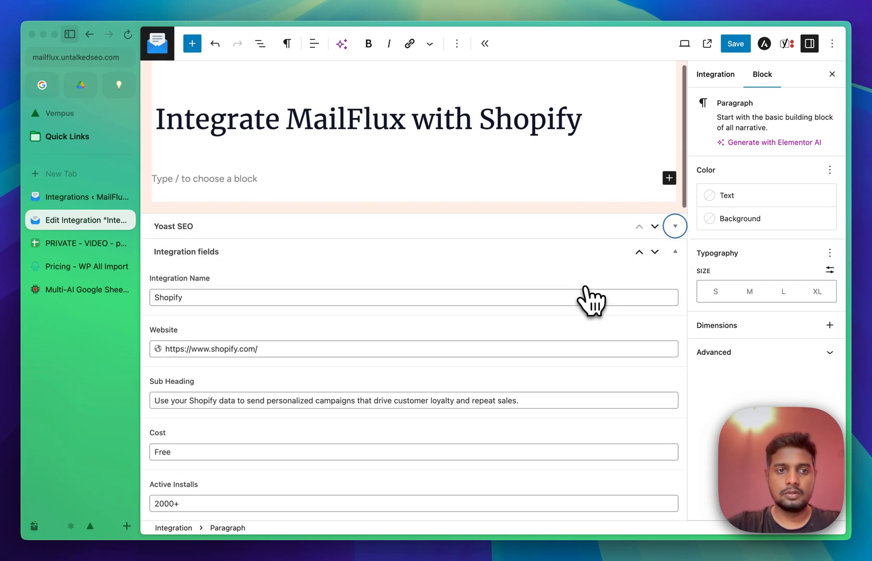
{"action": "scroll", "coordinate": [338, 281], "scroll_direction": "down", "scroll_amount": 2}
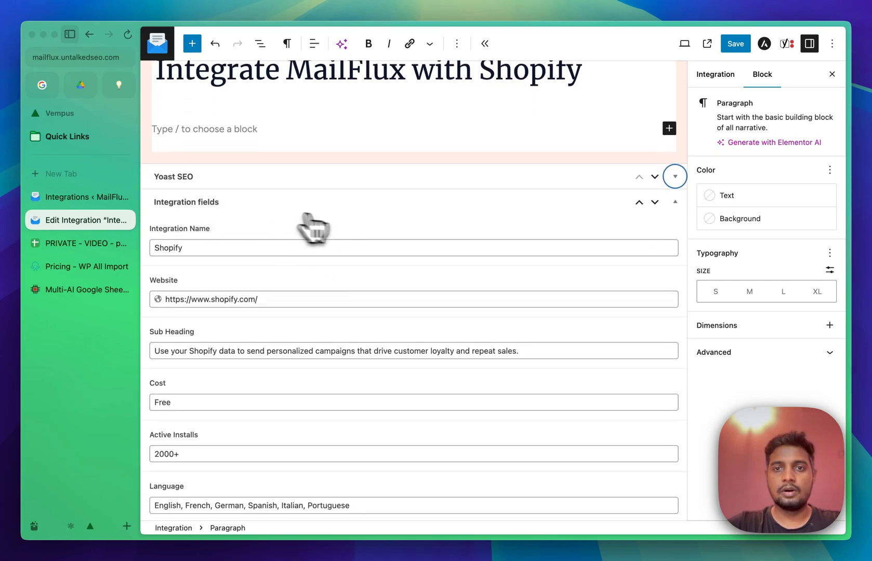
{"action": "scroll", "coordinate": [228, 260], "scroll_direction": "down", "scroll_amount": 4}
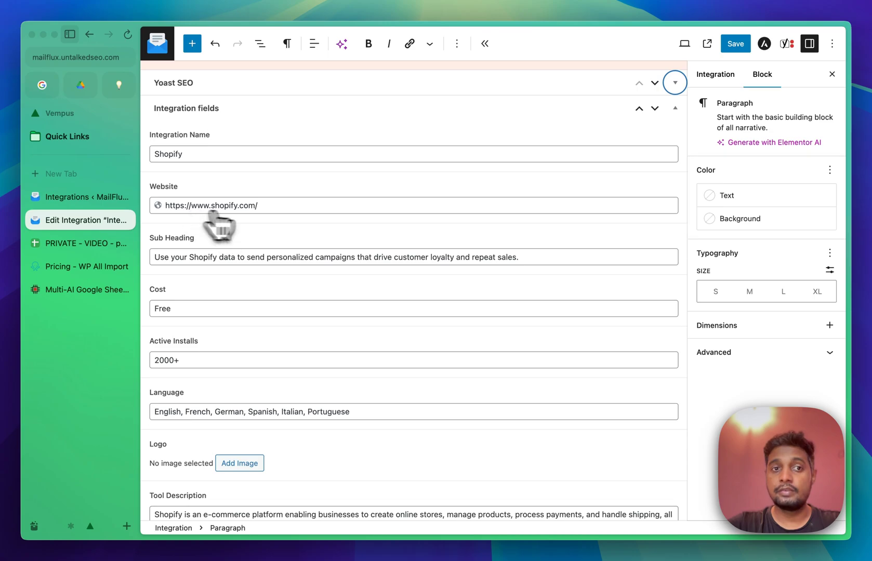
{"action": "scroll", "coordinate": [227, 331], "scroll_direction": "down", "scroll_amount": 7}
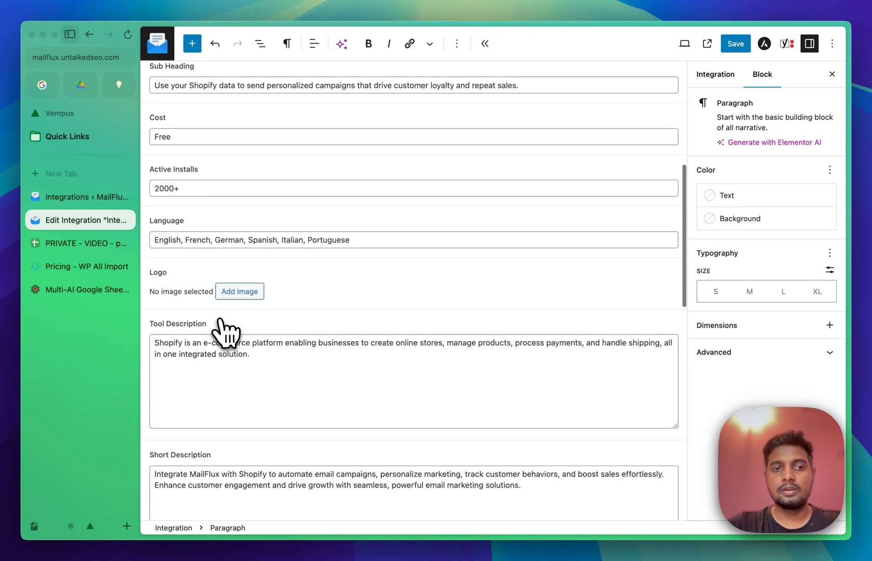
{"action": "scroll", "coordinate": [271, 311], "scroll_direction": "down", "scroll_amount": 20}
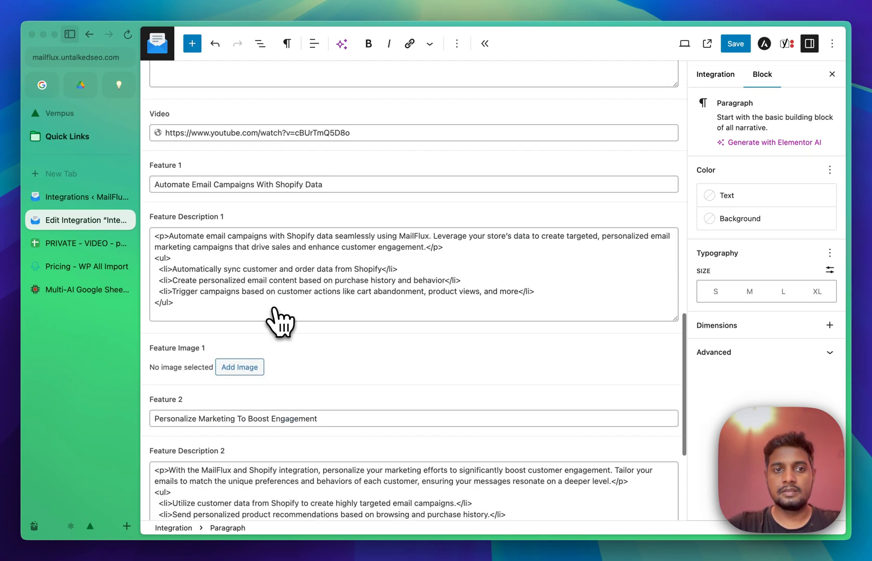
{"action": "scroll", "coordinate": [276, 316], "scroll_direction": "down", "scroll_amount": 2}
{"action": "scroll", "coordinate": [278, 318], "scroll_direction": "up", "scroll_amount": 20}
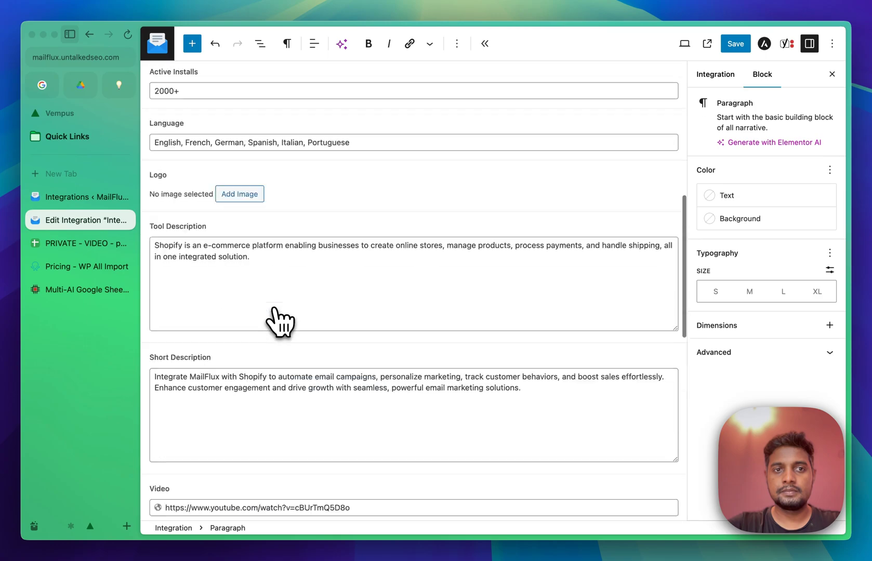
Return to the integrations list, open the Elementor Theme Builder, and show its Single Page templates.
{"action": "left_click", "coordinate": [87, 198]}
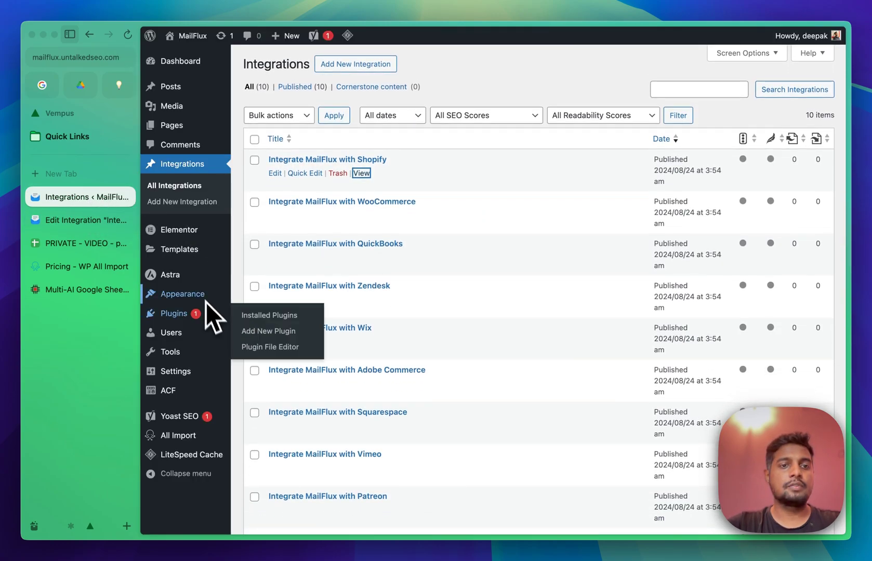
{"action": "mouse_move", "coordinate": [194, 248]}
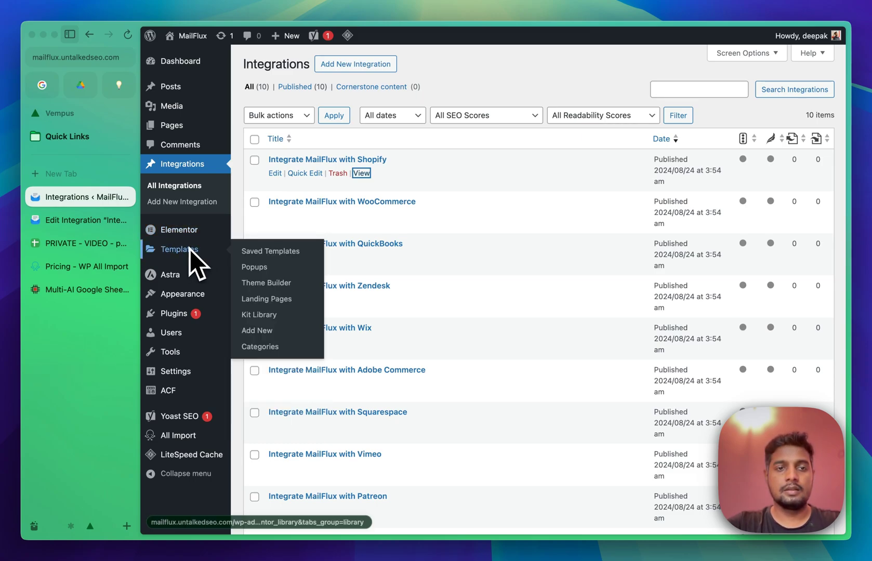
{"action": "left_click", "coordinate": [277, 289]}
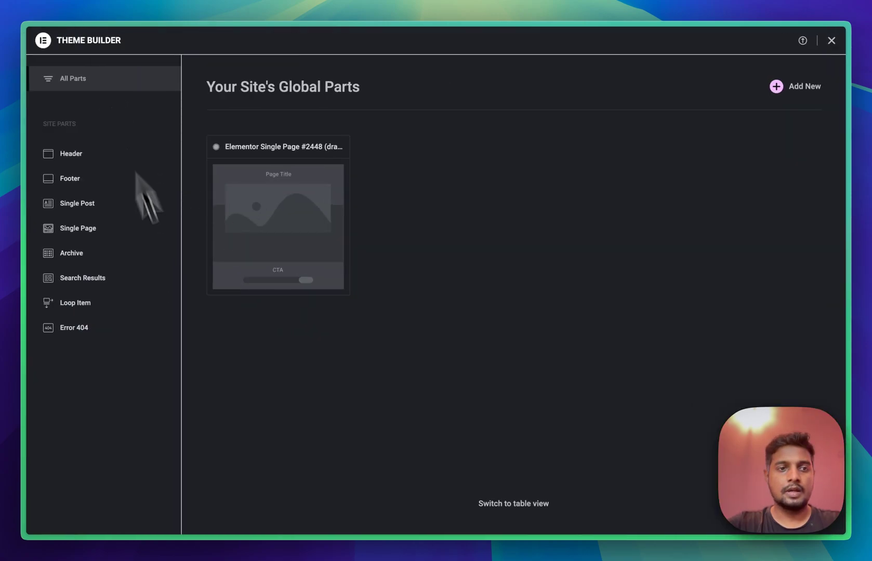
{"action": "left_click", "coordinate": [123, 238]}
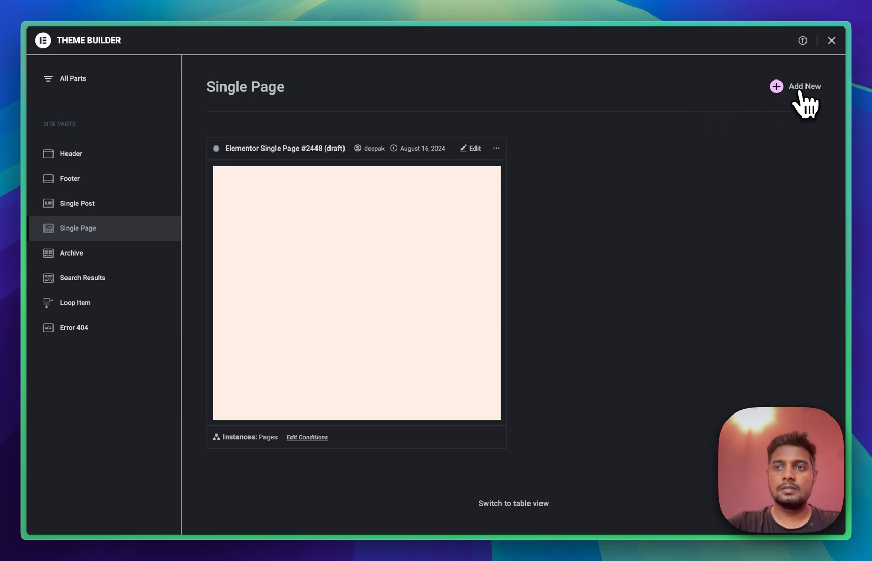
Add a new Single Page template and review its hero section with the MailFlux and Shopify content.
{"action": "left_click", "coordinate": [802, 91]}
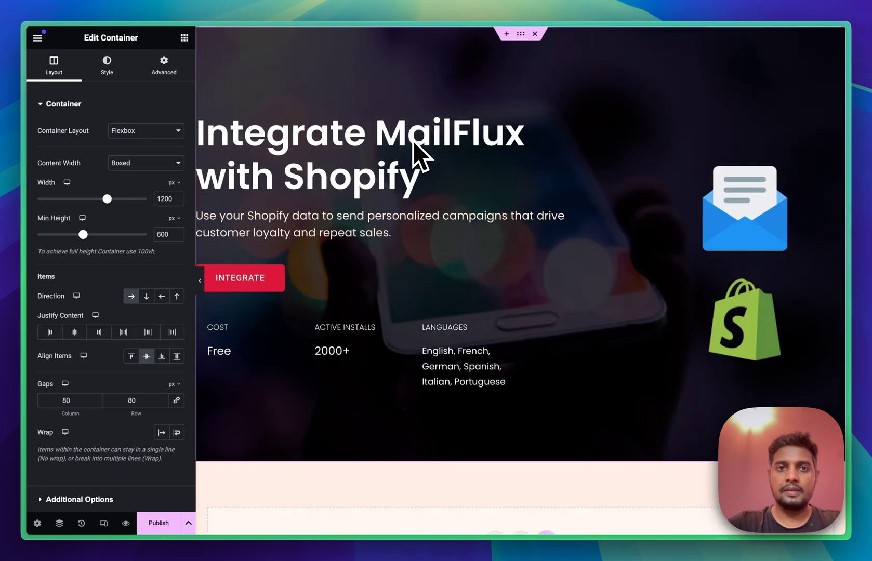
{"action": "scroll", "coordinate": [538, 83], "scroll_direction": "down", "scroll_amount": 5}
{"action": "scroll", "coordinate": [535, 63], "scroll_direction": "up", "scroll_amount": 5}
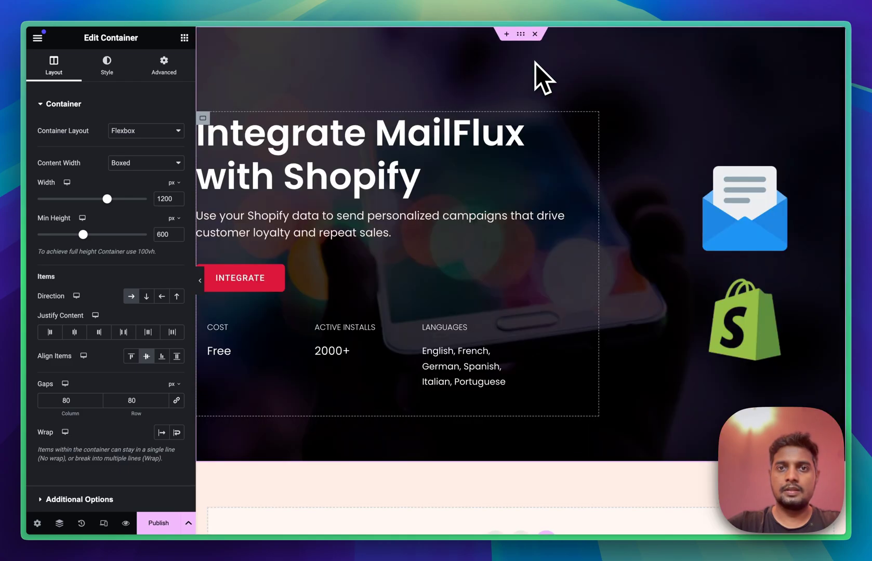
{"action": "scroll", "coordinate": [440, 273], "scroll_direction": "down", "scroll_amount": 5}
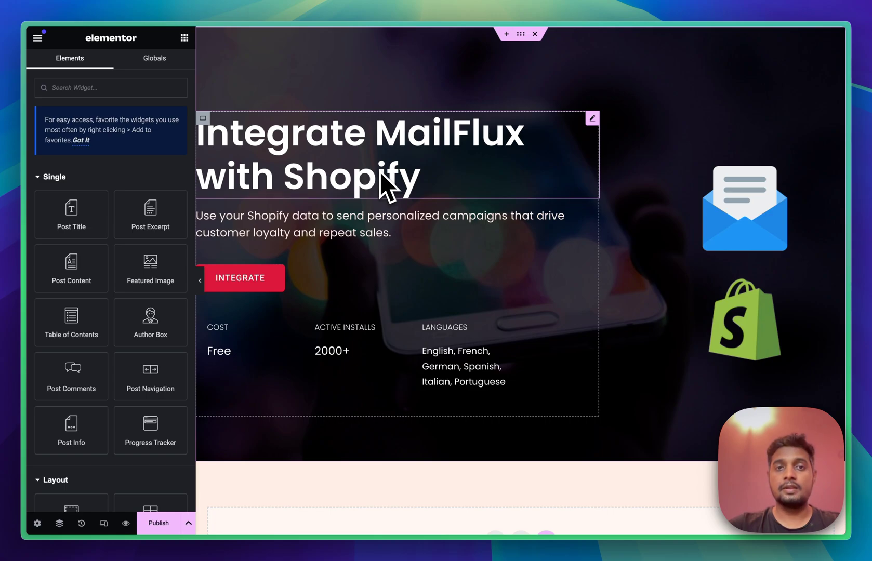
Replace the hero heading's static title with the dynamic ACF Field, using the Integration Name key.
{"action": "left_click", "coordinate": [386, 189]}
{"action": "left_click", "coordinate": [381, 136]}
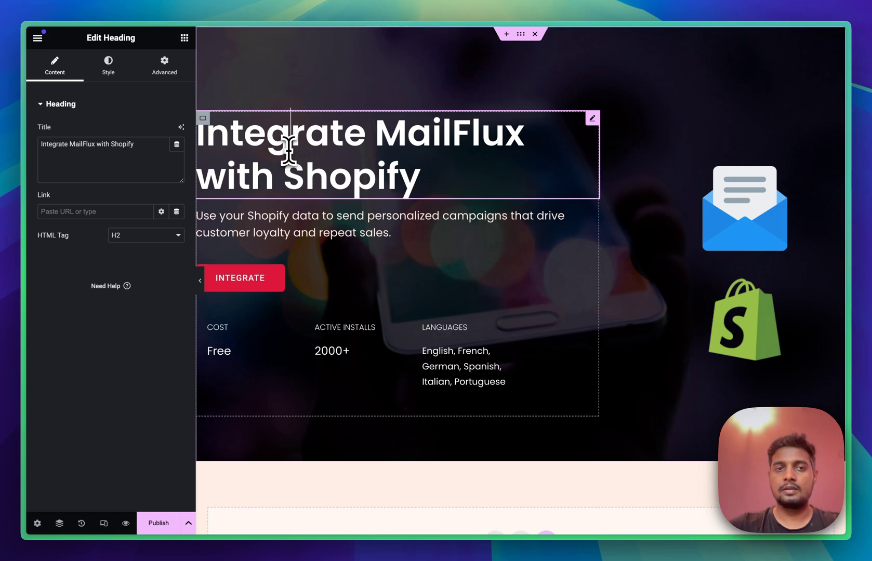
{"action": "left_click", "coordinate": [176, 145]}
{"action": "scroll", "coordinate": [99, 213], "scroll_direction": "down", "scroll_amount": 5}
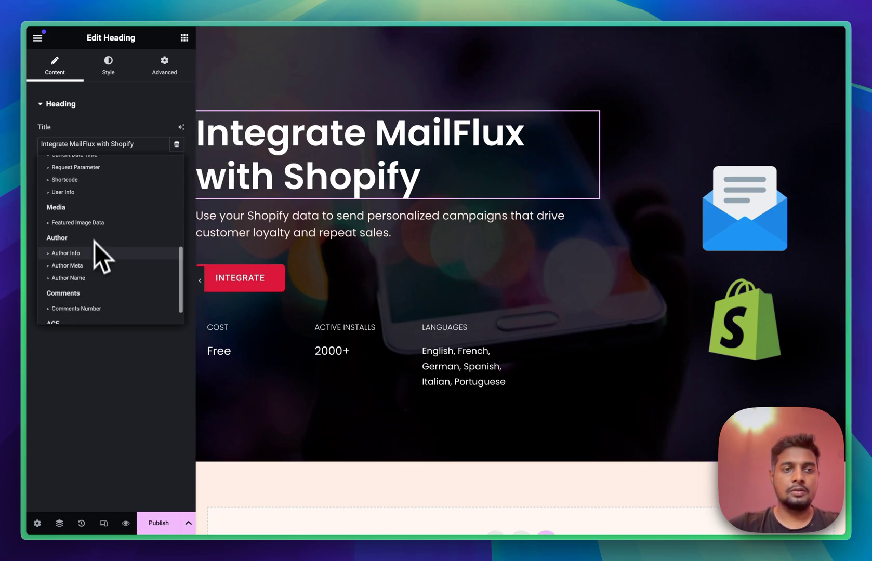
{"action": "scroll", "coordinate": [95, 250], "scroll_direction": "down", "scroll_amount": 3}
{"action": "left_click", "coordinate": [77, 317]}
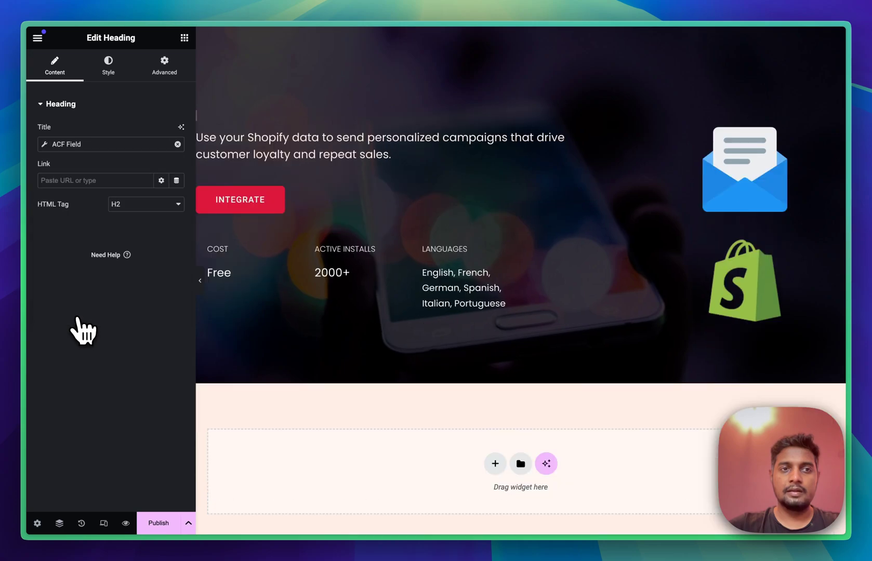
{"action": "left_click", "coordinate": [84, 147]}
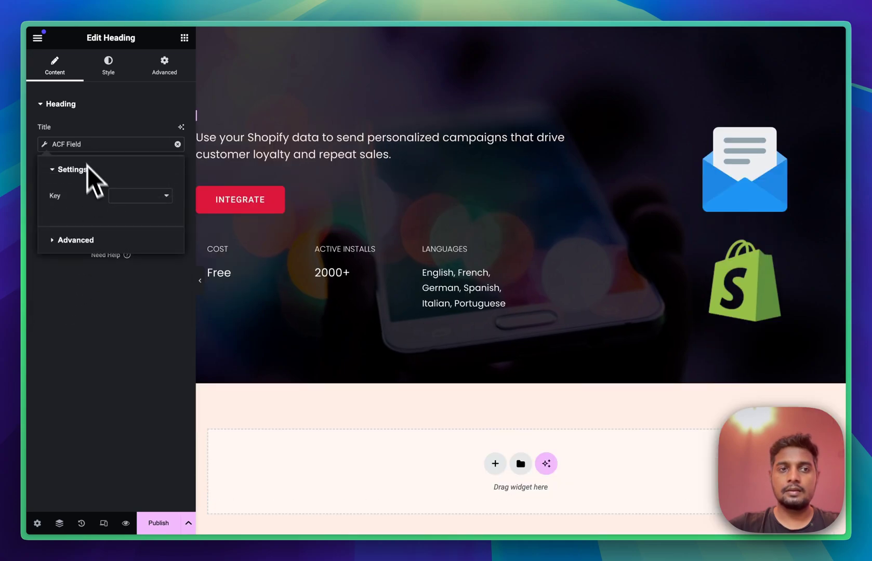
{"action": "left_click", "coordinate": [134, 197]}
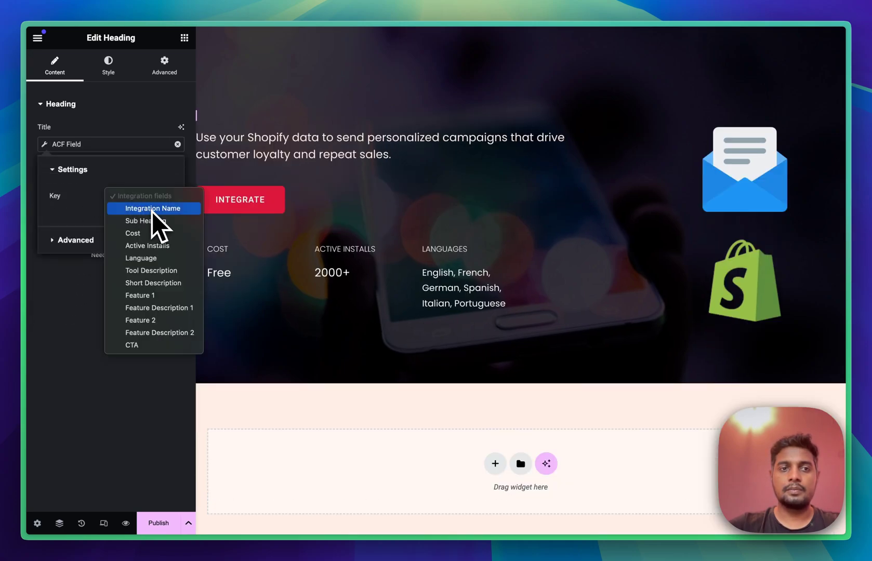
{"action": "left_click", "coordinate": [152, 210]}
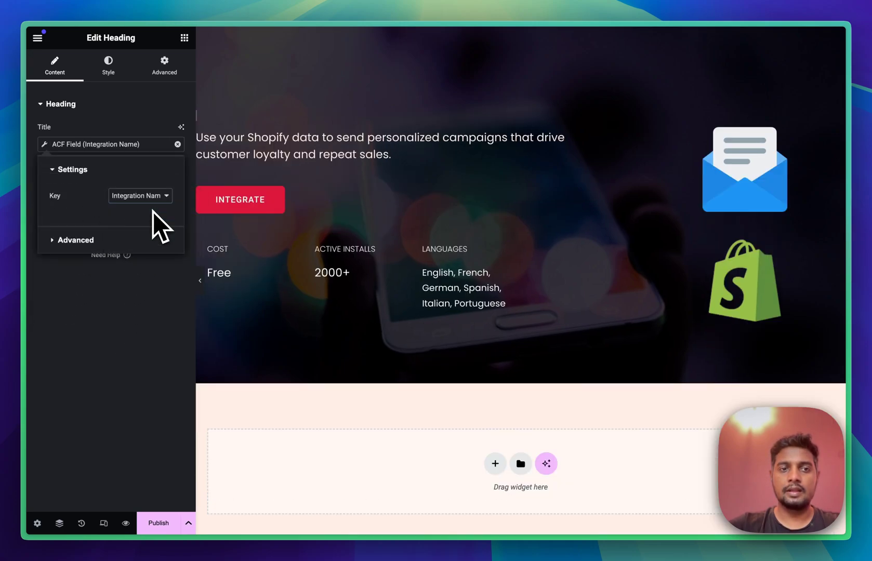
{"action": "left_click", "coordinate": [143, 316]}
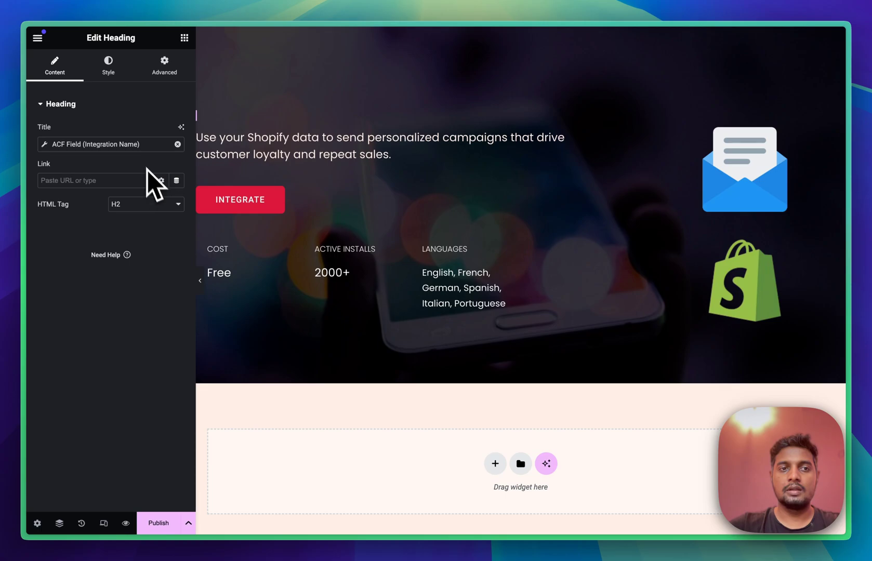
Set the template to preview dynamic content as the Integration "Integrate MailFlux with Shopify" and apply the preview.
{"action": "left_click", "coordinate": [159, 523]}
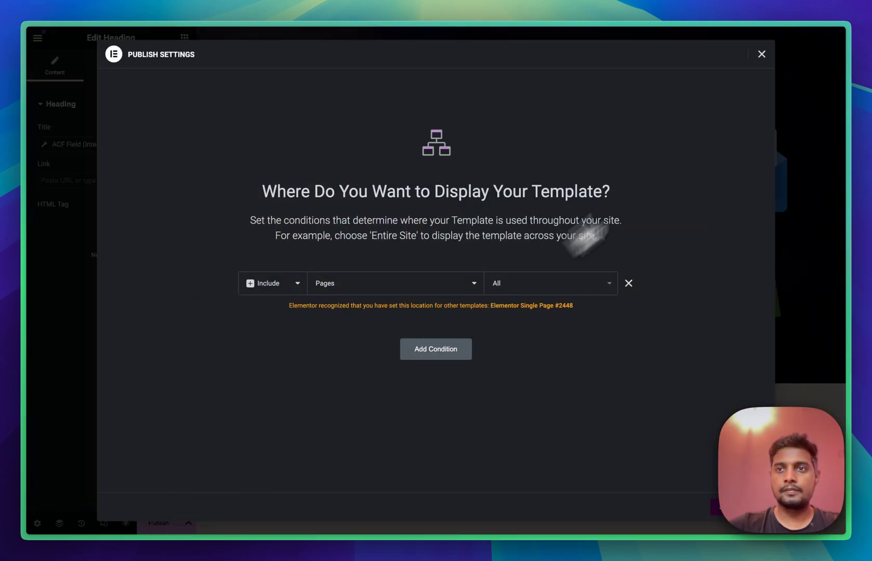
{"action": "key", "text": "Escape"}
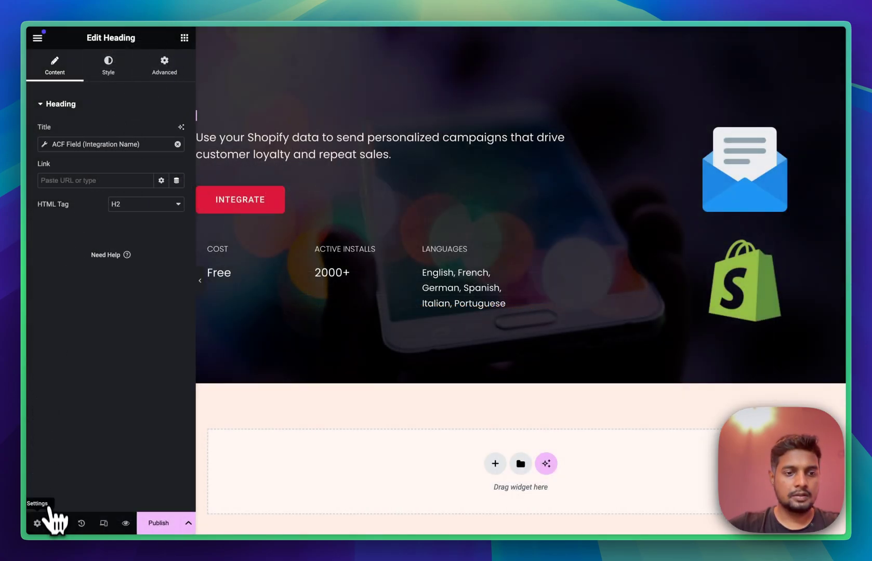
{"action": "left_click", "coordinate": [36, 522]}
{"action": "left_click", "coordinate": [92, 251]}
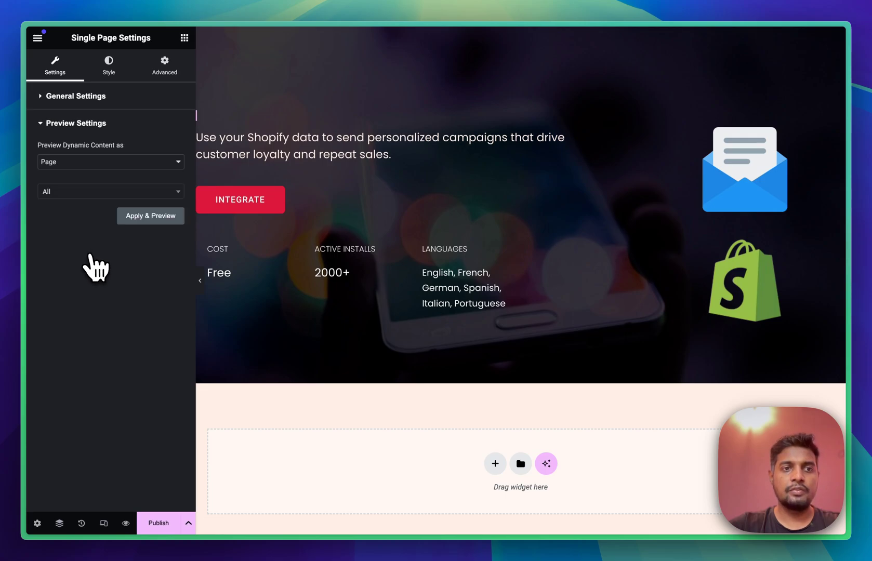
{"action": "left_click", "coordinate": [102, 165]}
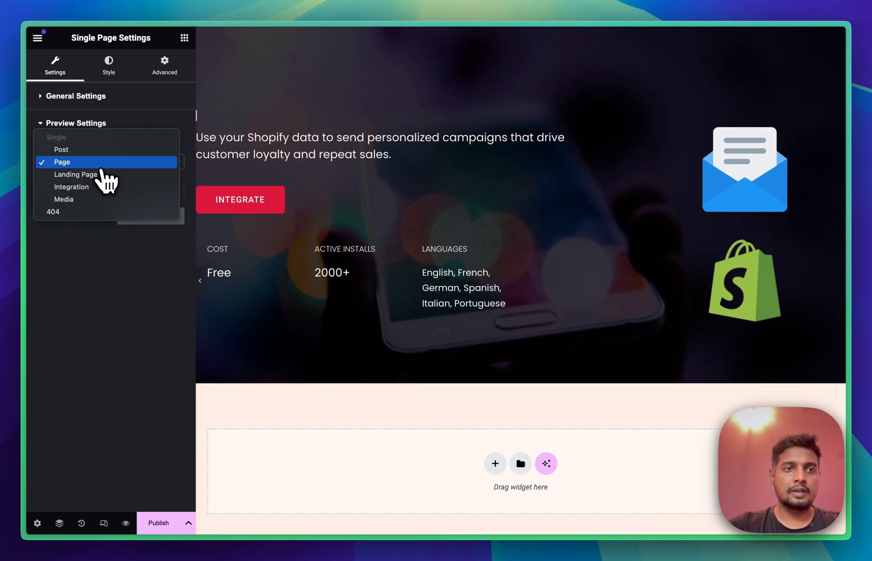
{"action": "left_click", "coordinate": [98, 186]}
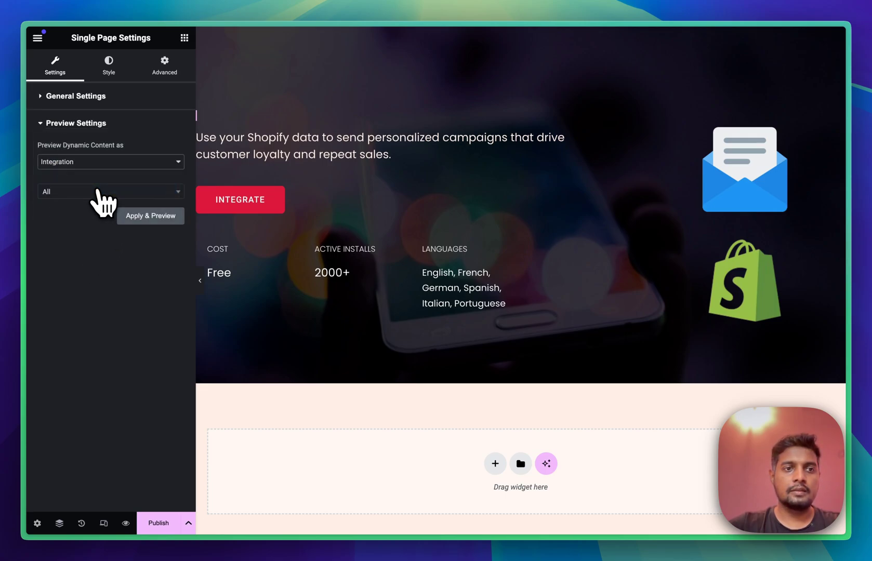
{"action": "left_click", "coordinate": [96, 194]}
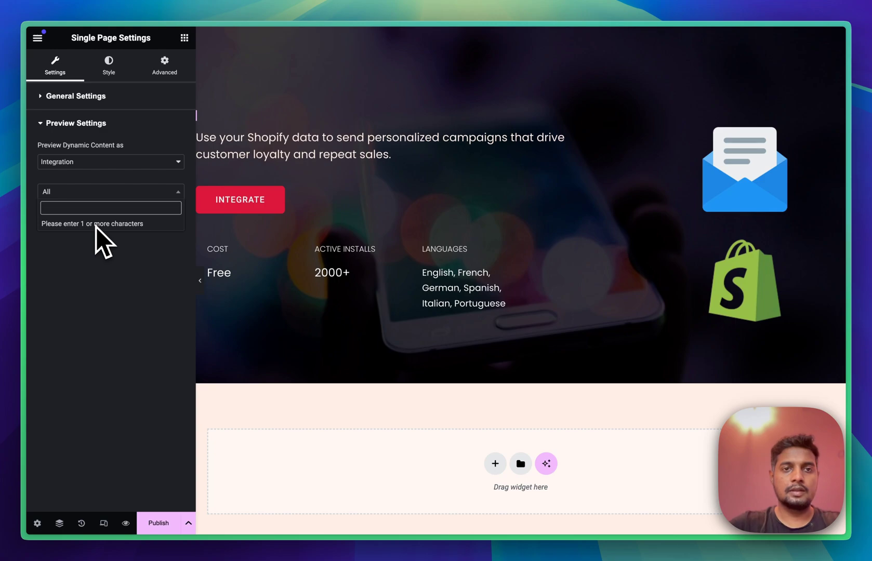
{"action": "type", "text": "shop"}
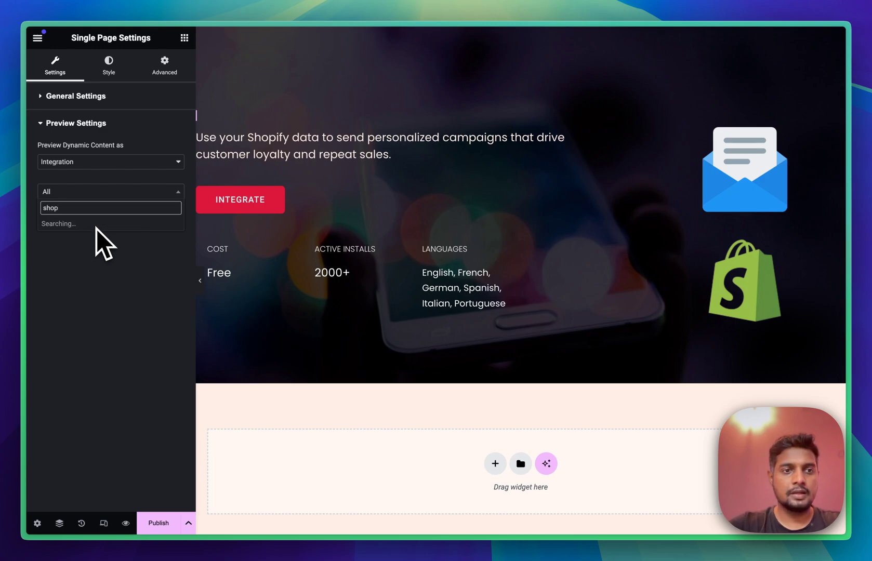
{"action": "left_click", "coordinate": [94, 224]}
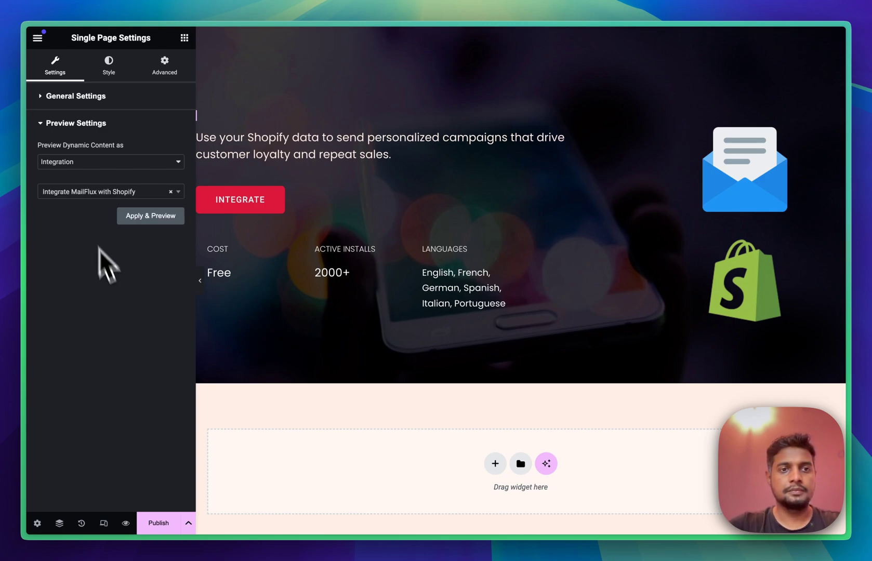
{"action": "left_click", "coordinate": [161, 216]}
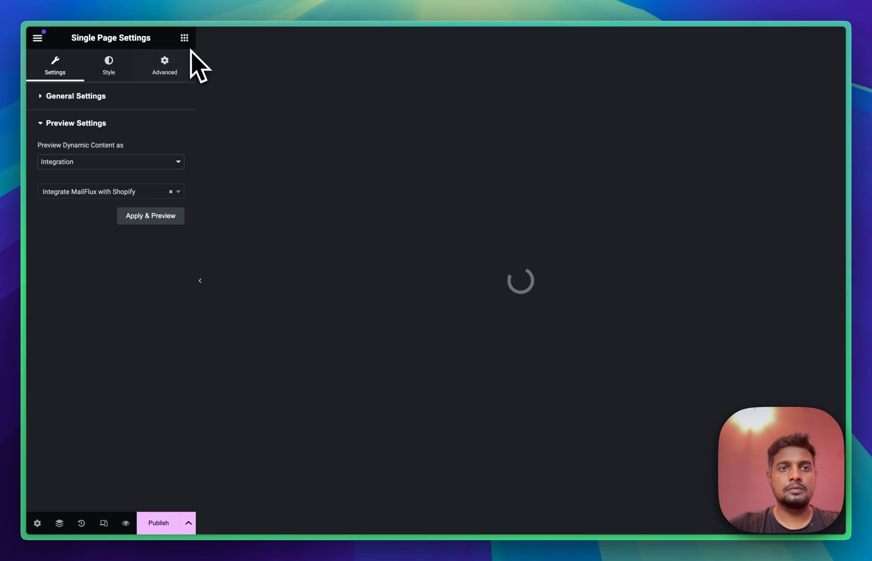
Add the text "Integrate MailFlux with" before the Integration Name field in the hero heading.
{"action": "left_click", "coordinate": [186, 39]}
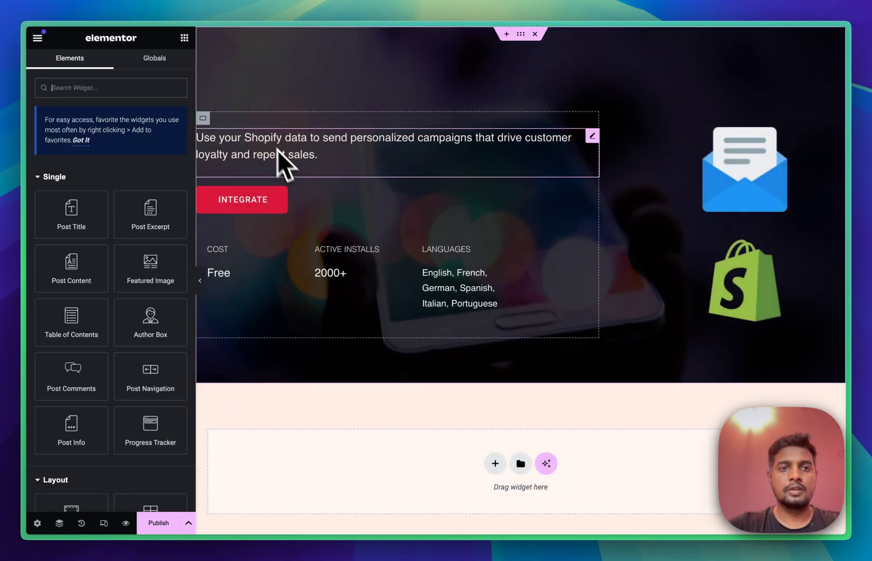
{"action": "left_click", "coordinate": [322, 118]}
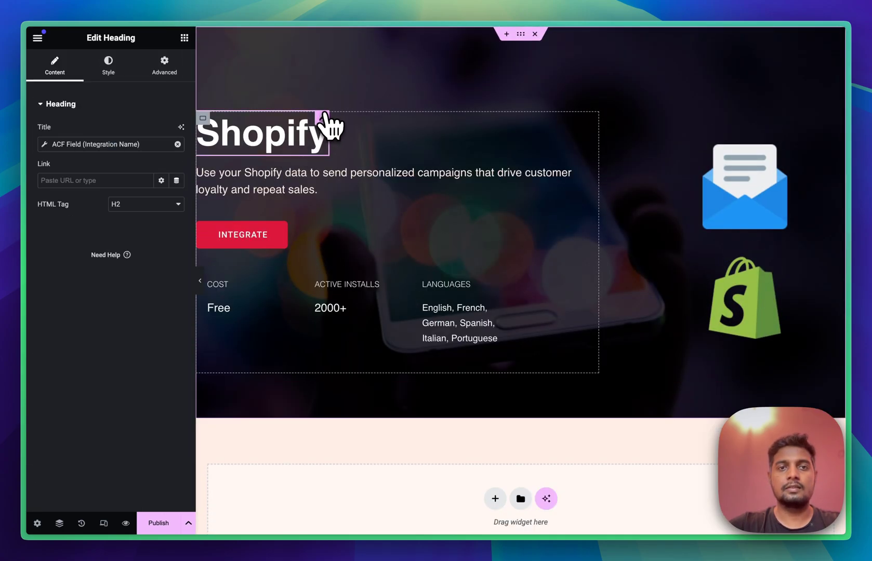
{"action": "left_click", "coordinate": [73, 144]}
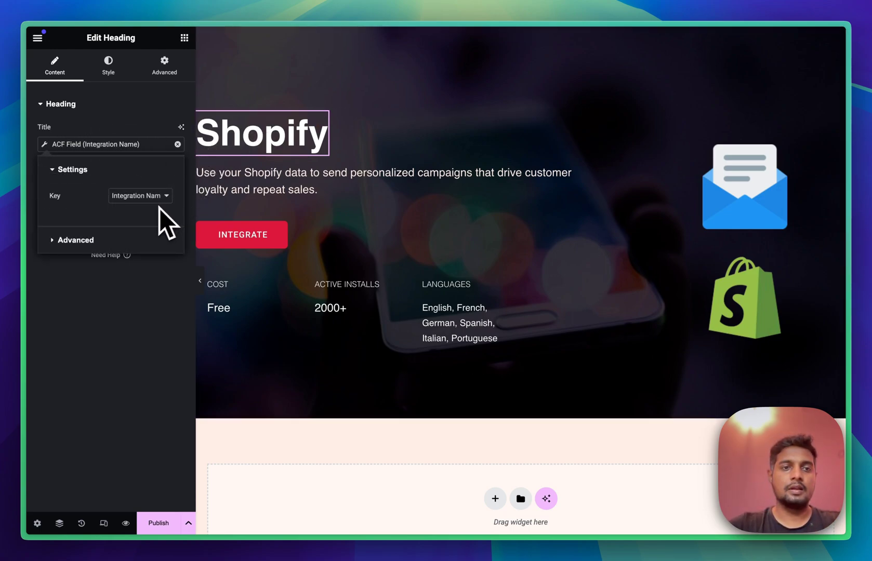
{"action": "left_click", "coordinate": [84, 240]}
{"action": "left_click", "coordinate": [137, 223]}
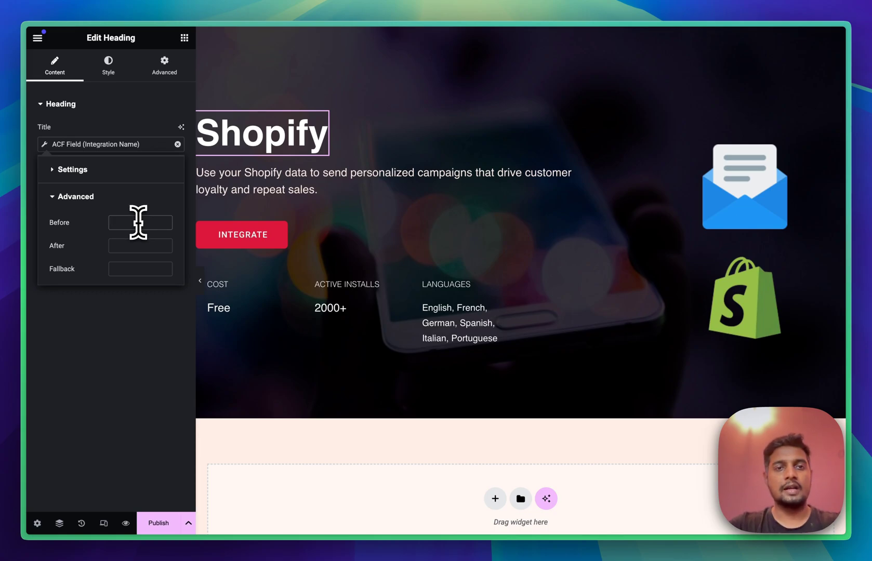
{"action": "type", "text": "Integrate MailFlux"}
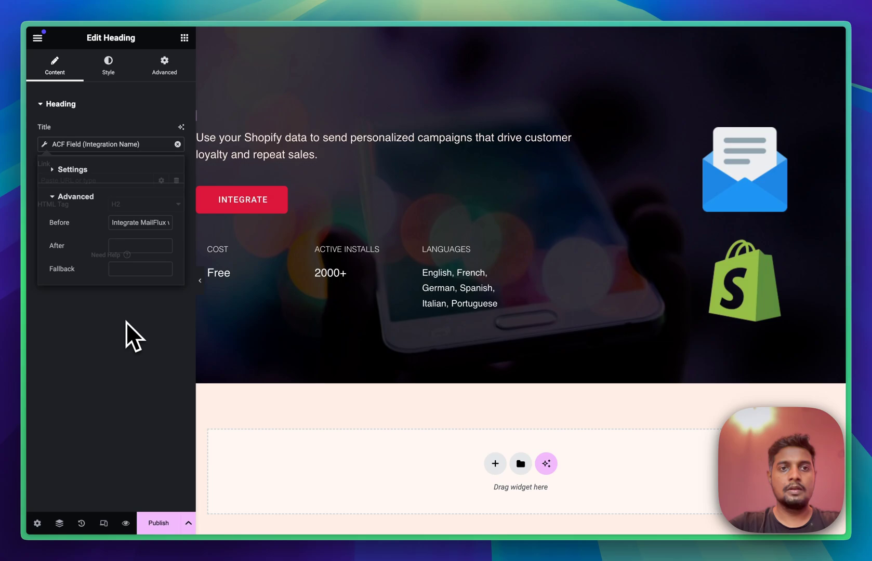
{"action": "left_click", "coordinate": [126, 322]}
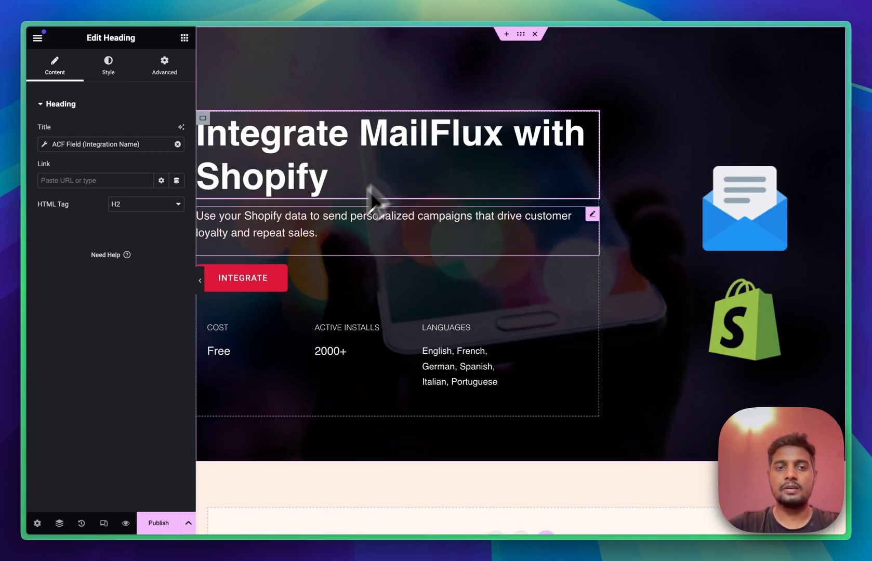
Link the description text below the hero heading to the dynamic ACF Field with the Sub Heading key.
{"action": "left_click", "coordinate": [316, 232]}
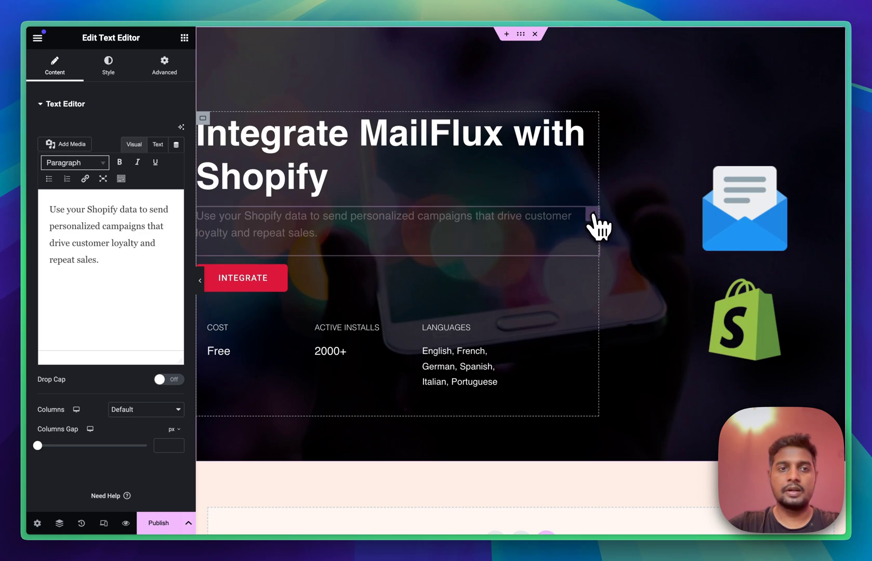
{"action": "left_click", "coordinate": [180, 149]}
{"action": "scroll", "coordinate": [117, 288], "scroll_direction": "down", "scroll_amount": 6}
{"action": "left_click", "coordinate": [77, 314]}
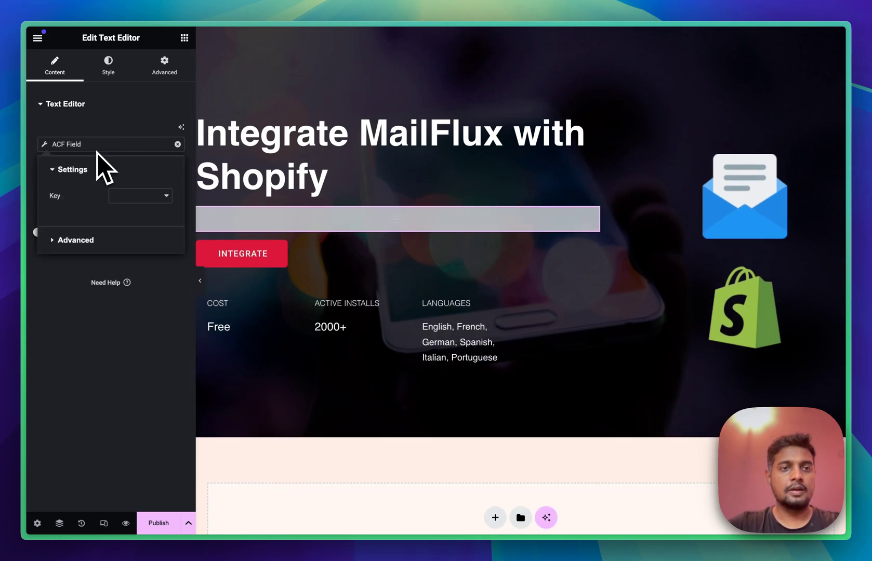
{"action": "left_click", "coordinate": [125, 197]}
{"action": "left_click", "coordinate": [146, 221]}
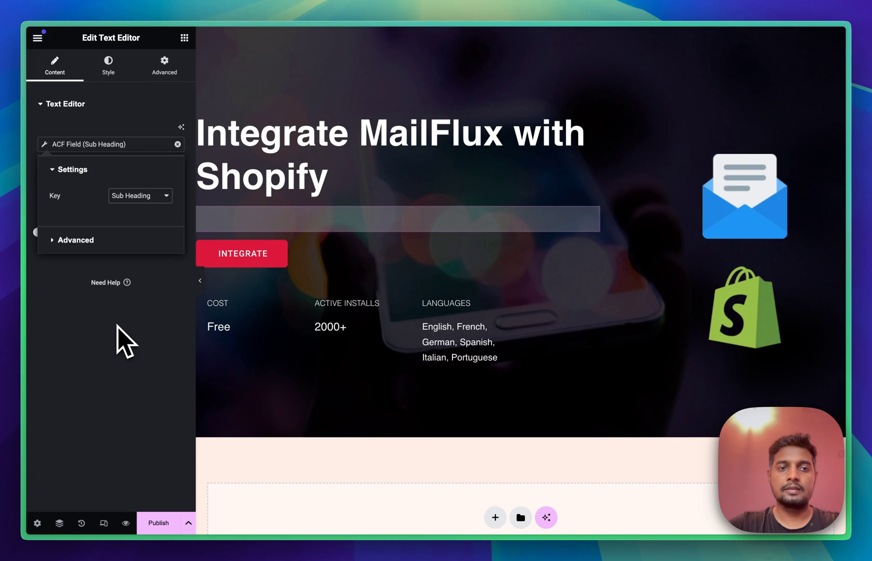
{"action": "left_click", "coordinate": [117, 326]}
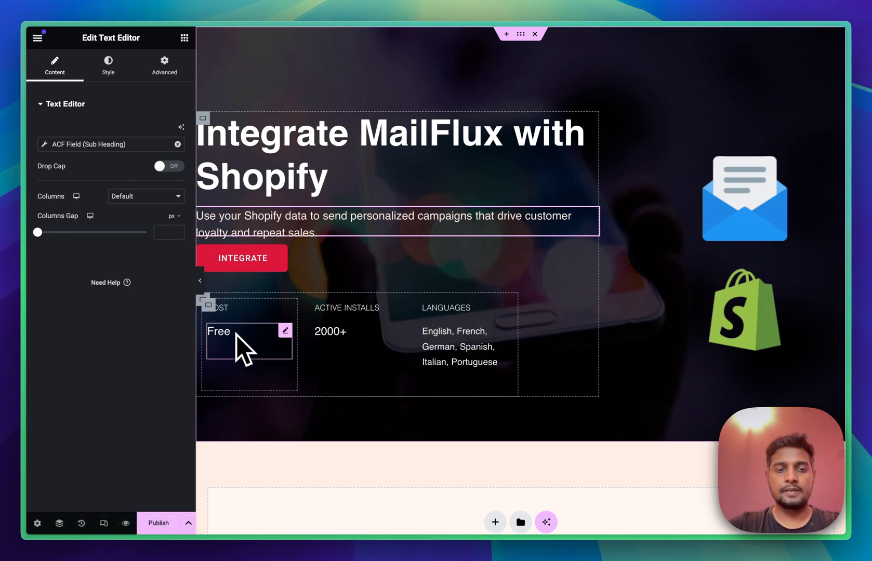
Replace the "Free" text under the Cost label with the dynamic ACF Field, using the Cost key.
{"action": "left_click", "coordinate": [284, 332]}
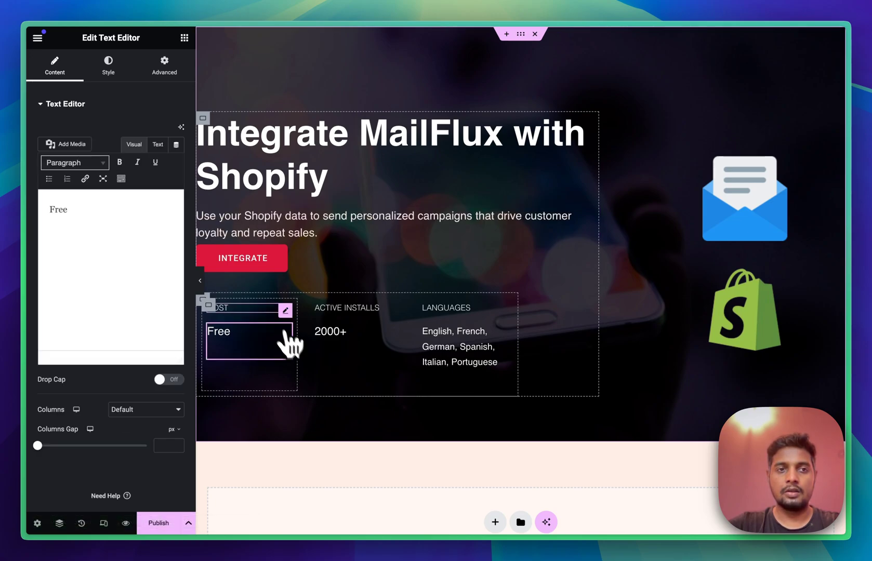
{"action": "left_click", "coordinate": [176, 145]}
{"action": "scroll", "coordinate": [127, 259], "scroll_direction": "down", "scroll_amount": 5}
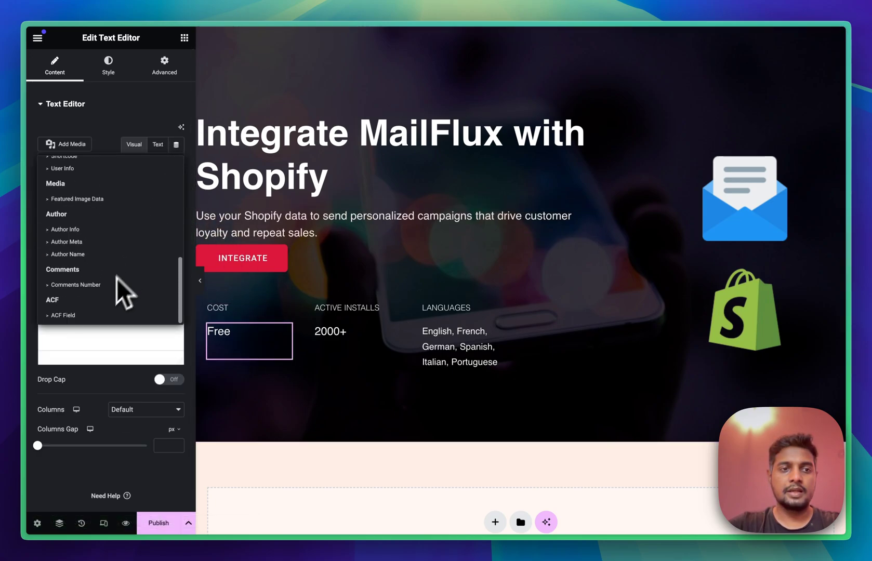
{"action": "left_click", "coordinate": [84, 312]}
{"action": "left_click", "coordinate": [73, 144]}
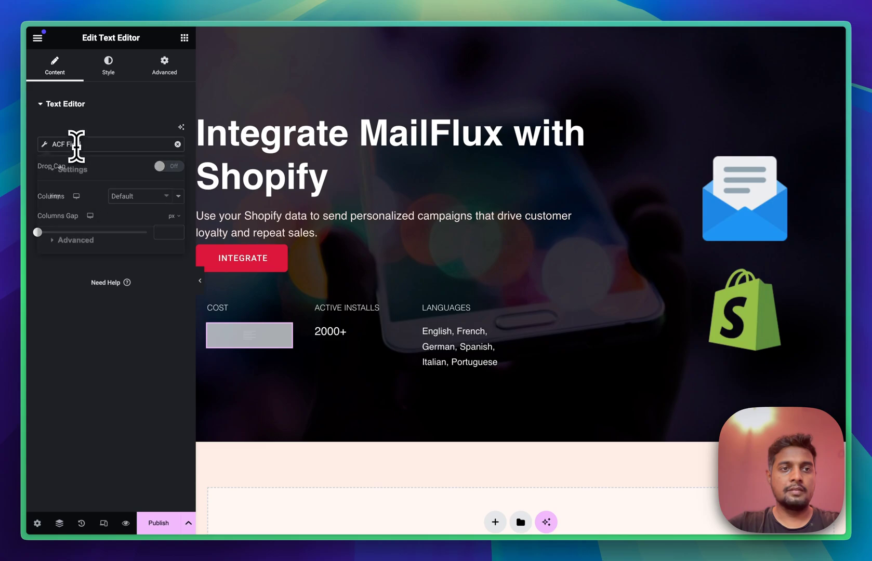
{"action": "left_click", "coordinate": [119, 196]}
{"action": "left_click", "coordinate": [134, 233]}
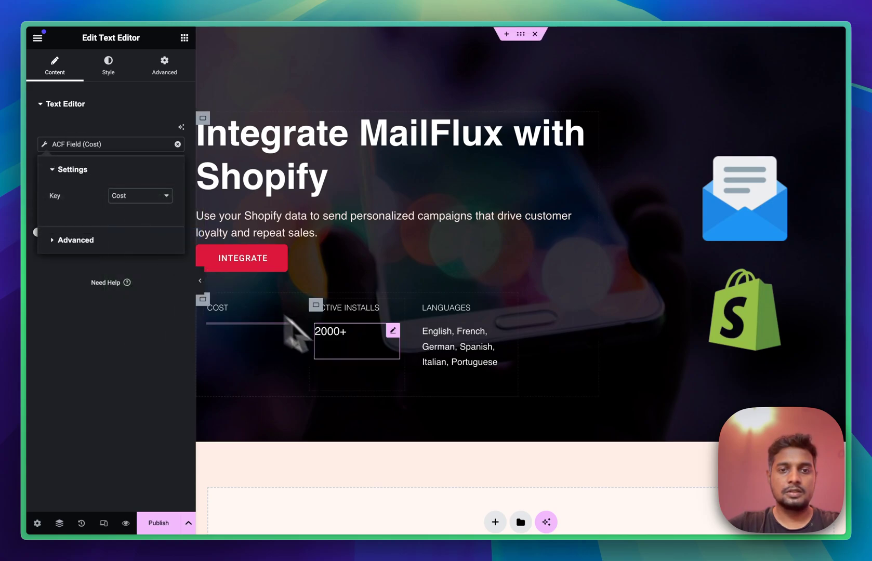
Replace the text under the Active Installs label with the dynamic ACF Field, using the Active Installs key.
{"action": "left_click", "coordinate": [346, 341]}
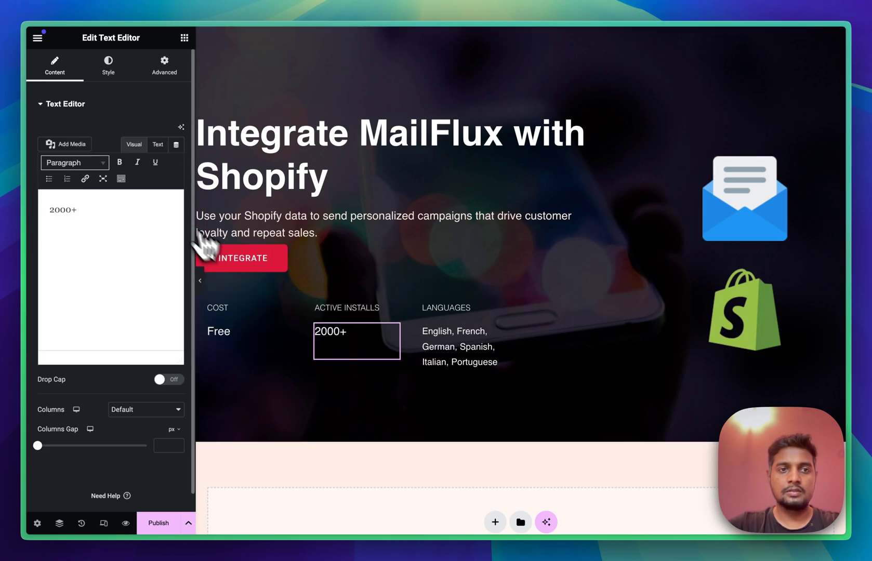
{"action": "left_click", "coordinate": [177, 144]}
{"action": "scroll", "coordinate": [145, 249], "scroll_direction": "down", "scroll_amount": 5}
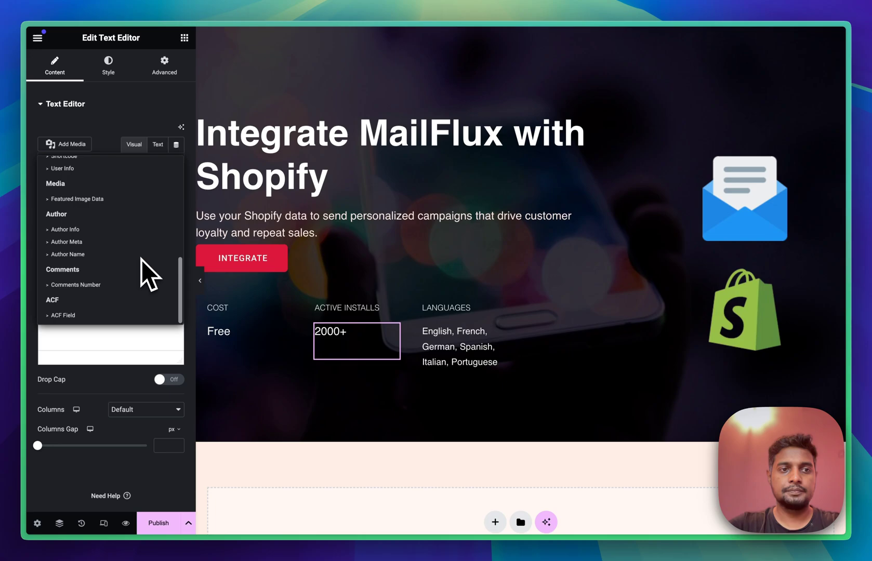
{"action": "left_click", "coordinate": [107, 315]}
{"action": "left_click", "coordinate": [154, 149]}
{"action": "left_click", "coordinate": [140, 195]}
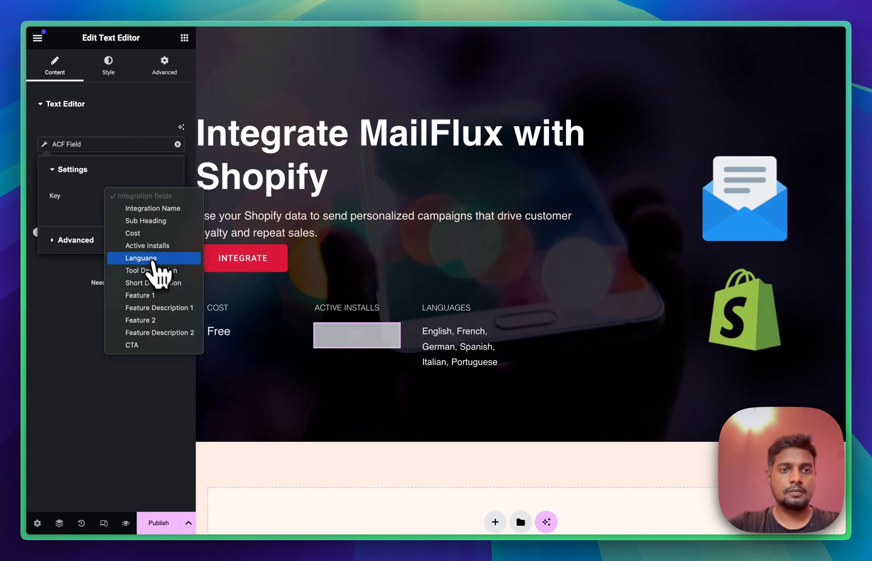
{"action": "left_click", "coordinate": [147, 244]}
Replace the list under the Languages label with the dynamic ACF Field, using the Language key.
{"action": "left_click", "coordinate": [500, 329]}
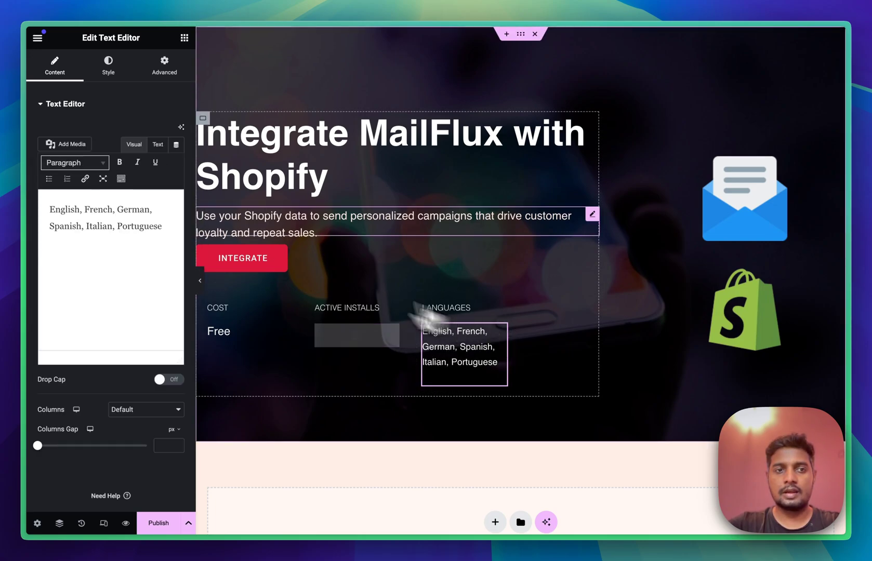
{"action": "left_click", "coordinate": [176, 145]}
{"action": "scroll", "coordinate": [167, 245], "scroll_direction": "down", "scroll_amount": 2}
{"action": "scroll", "coordinate": [160, 231], "scroll_direction": "down", "scroll_amount": 1}
{"action": "left_click", "coordinate": [88, 315]}
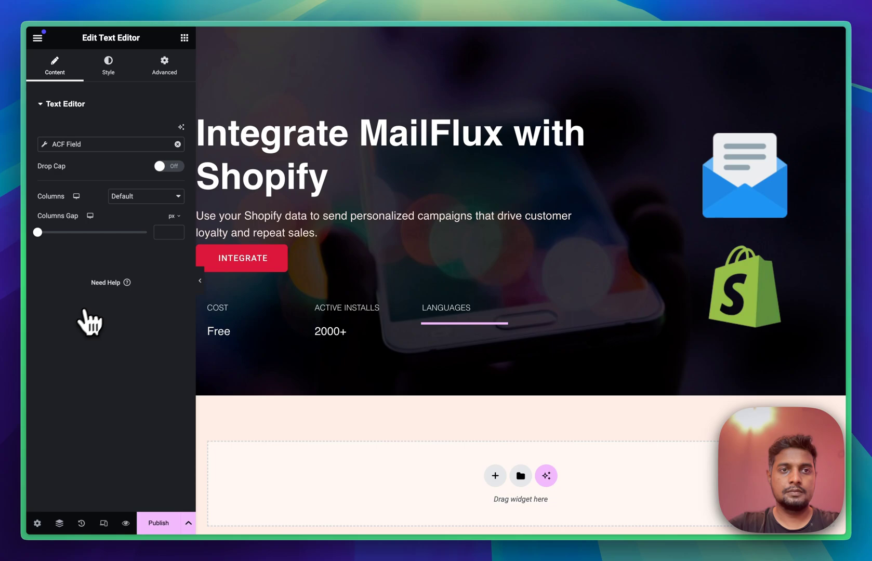
{"action": "left_click", "coordinate": [127, 149]}
{"action": "left_click", "coordinate": [117, 195]}
{"action": "left_click", "coordinate": [140, 257]}
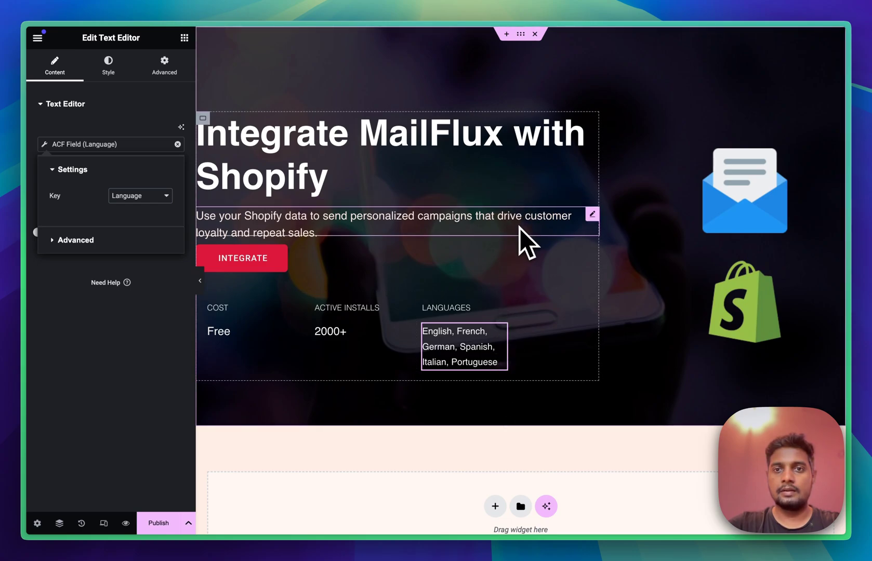
Start adding an element to the empty container below the hero section.
{"action": "scroll", "coordinate": [537, 357], "scroll_direction": "down", "scroll_amount": 5}
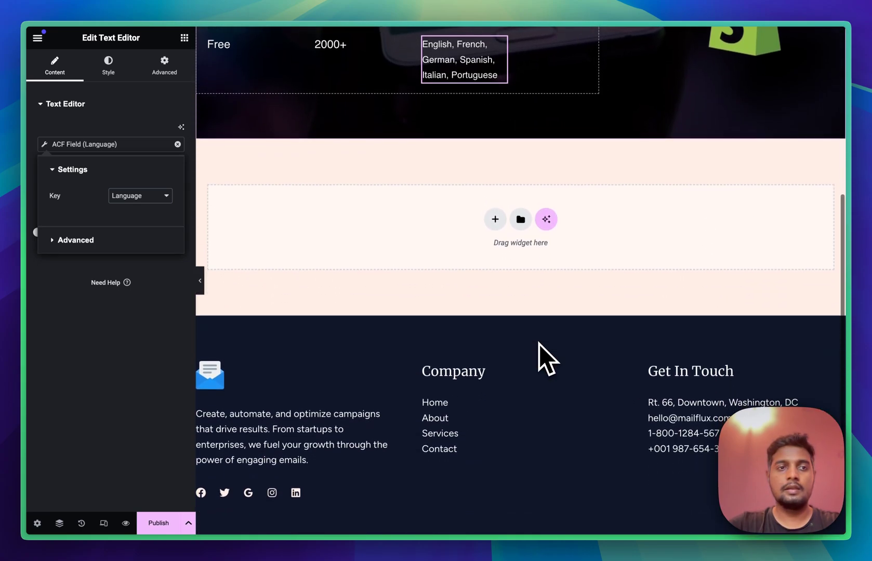
{"action": "left_click", "coordinate": [169, 356]}
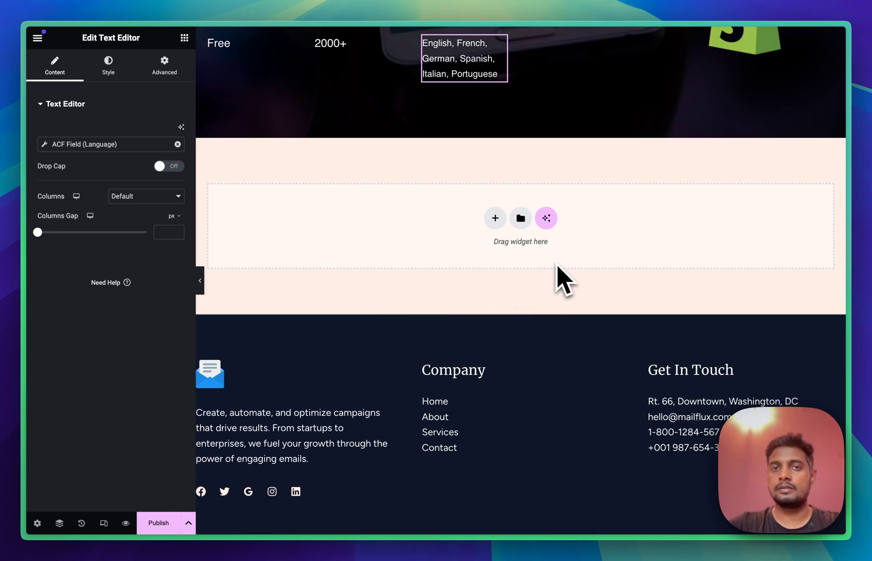
{"action": "left_click", "coordinate": [495, 218]}
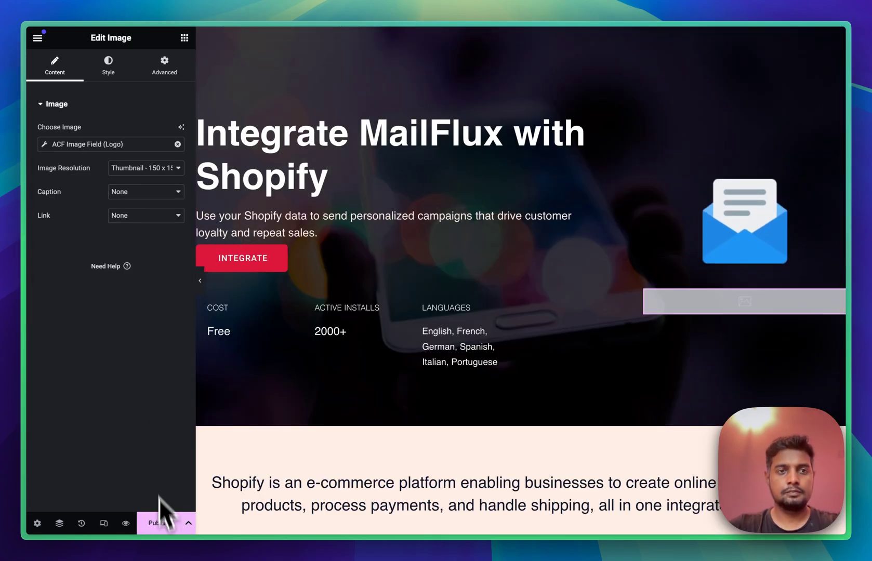
Review the template from the hero to the numbers section, checking which ACF field each heading and text element is linked to.
{"action": "left_click", "coordinate": [366, 298]}
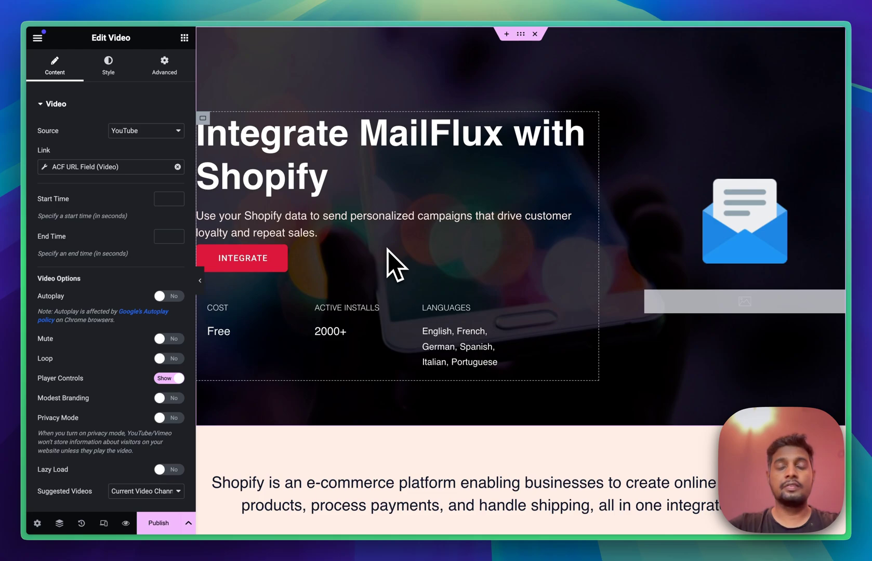
{"action": "left_click", "coordinate": [398, 126]}
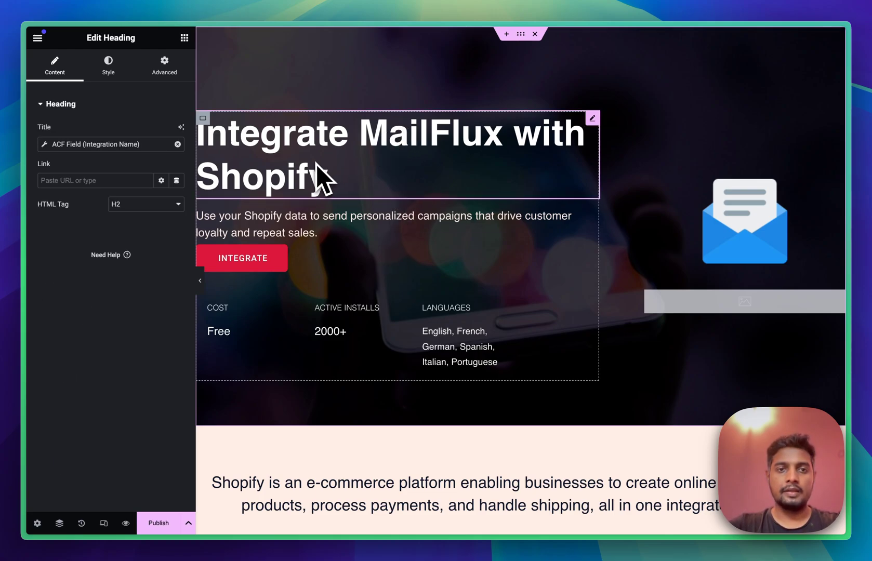
{"action": "left_click", "coordinate": [306, 230]}
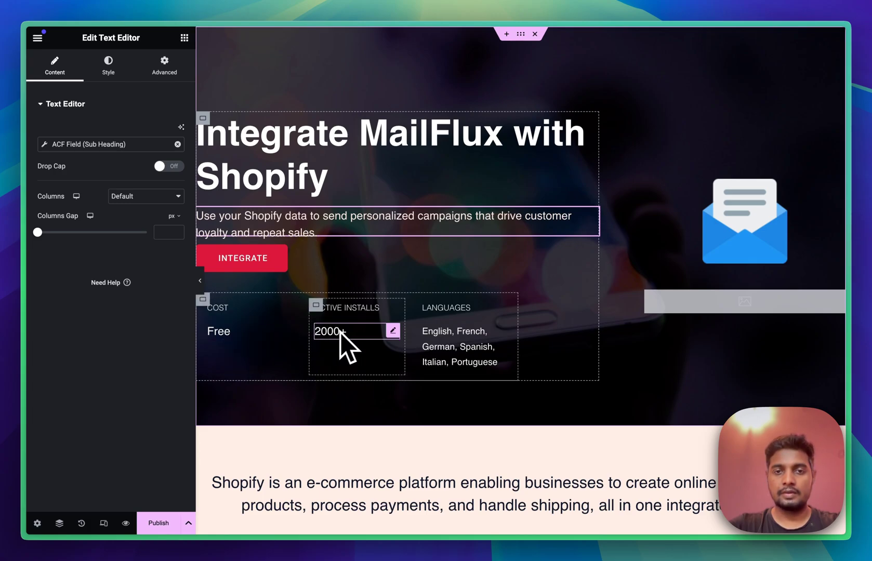
{"action": "scroll", "coordinate": [474, 336], "scroll_direction": "down", "scroll_amount": 6}
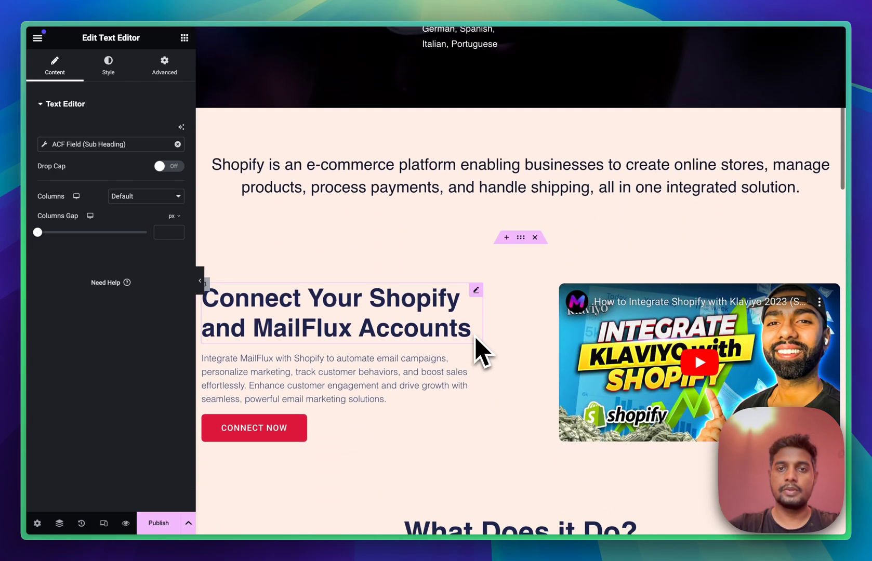
{"action": "left_click", "coordinate": [474, 197]}
{"action": "scroll", "coordinate": [457, 197], "scroll_direction": "down", "scroll_amount": 2}
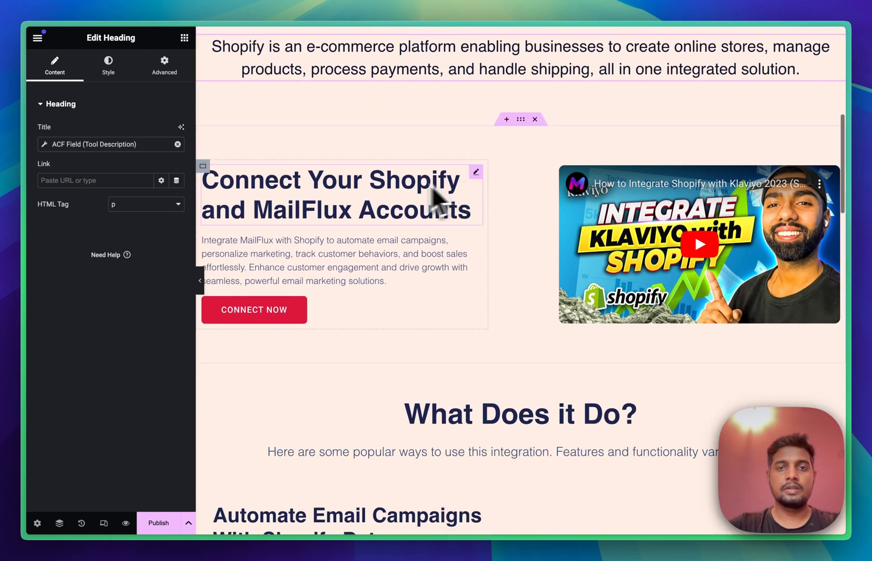
{"action": "scroll", "coordinate": [364, 288], "scroll_direction": "down", "scroll_amount": 7}
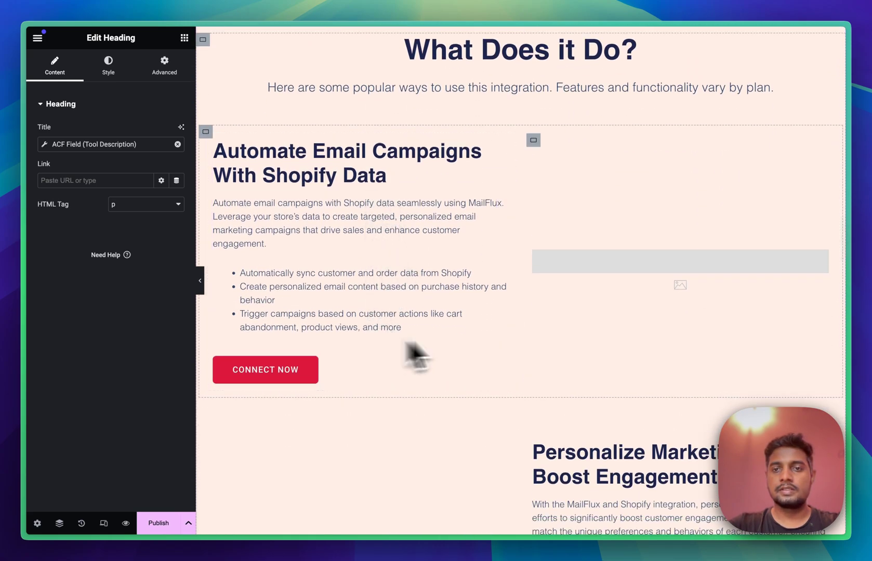
{"action": "scroll", "coordinate": [667, 270], "scroll_direction": "down", "scroll_amount": 5}
{"action": "scroll", "coordinate": [667, 271], "scroll_direction": "down", "scroll_amount": 2}
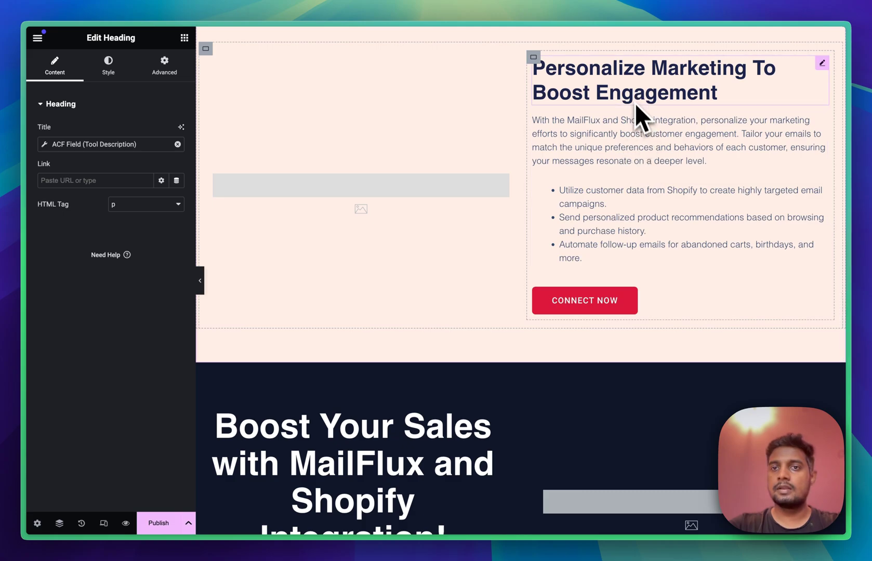
{"action": "left_click", "coordinate": [631, 92]}
{"action": "left_click", "coordinate": [631, 149]}
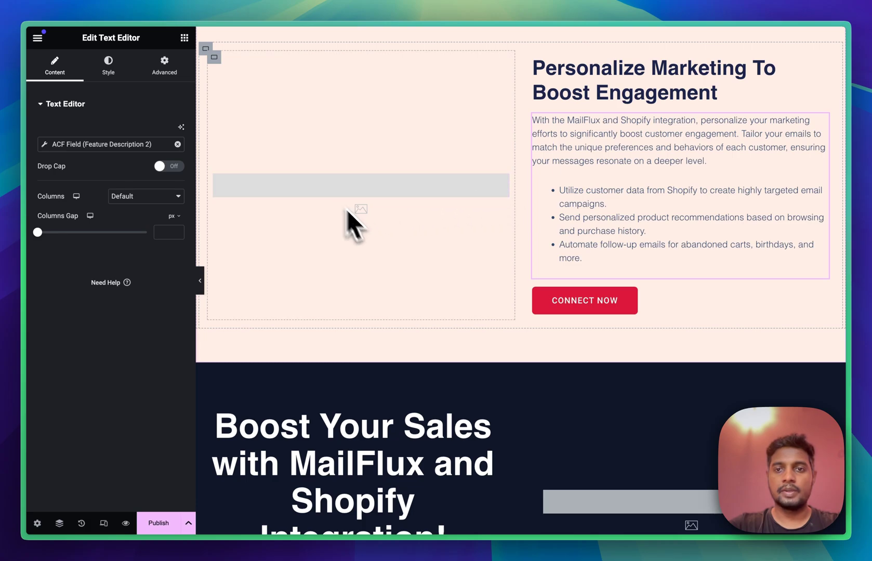
{"action": "scroll", "coordinate": [347, 213], "scroll_direction": "down", "scroll_amount": 5}
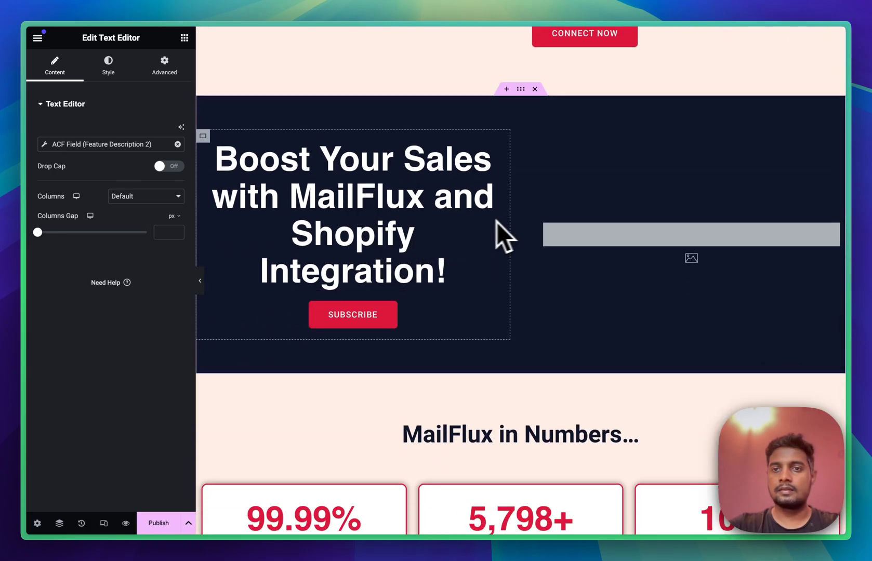
{"action": "scroll", "coordinate": [642, 237], "scroll_direction": "down", "scroll_amount": 5}
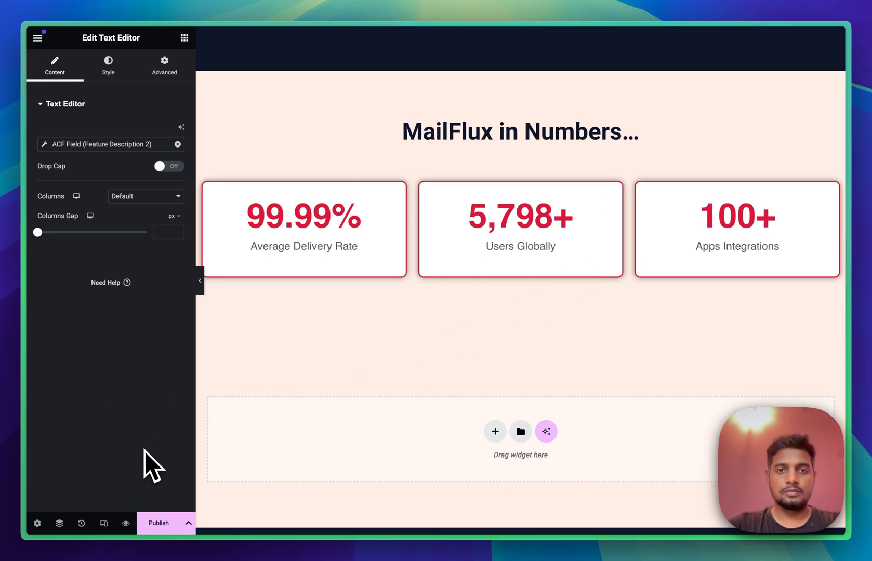
Publish the template with a display condition that includes all Integrations.
{"action": "left_click", "coordinate": [159, 523]}
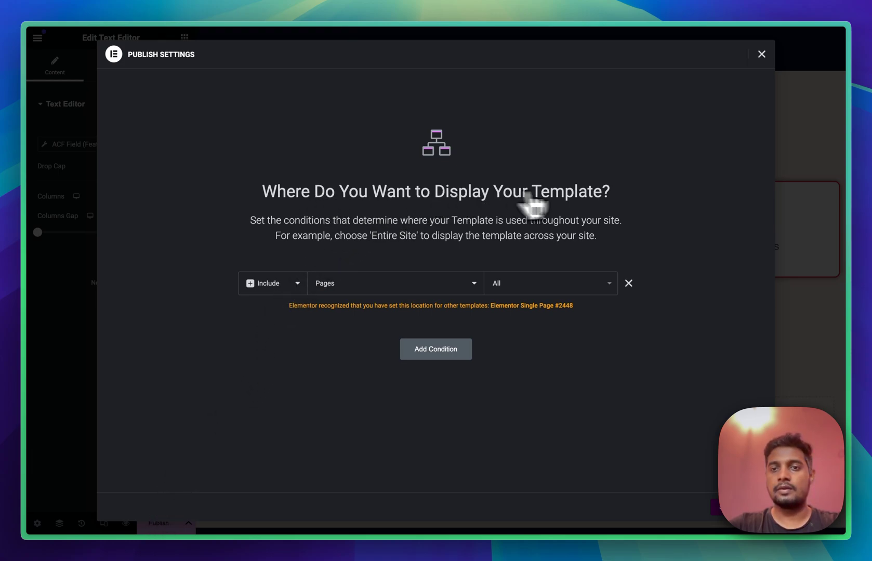
{"action": "left_click", "coordinate": [411, 284]}
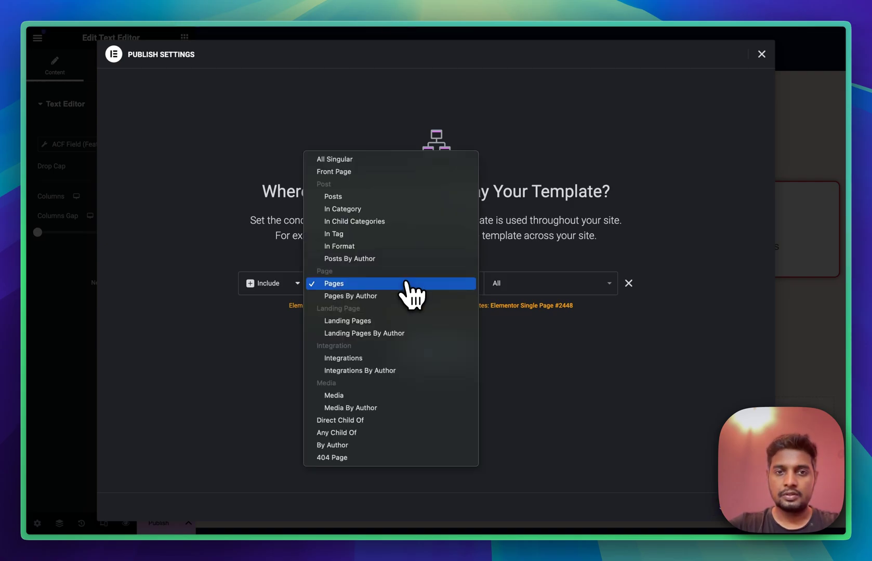
{"action": "left_click", "coordinate": [365, 362]}
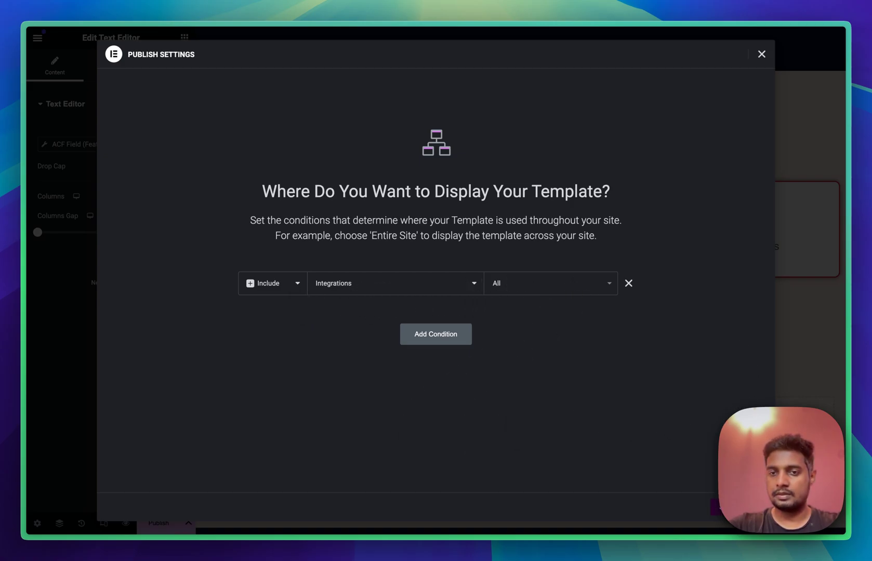
{"action": "left_click", "coordinate": [741, 507]}
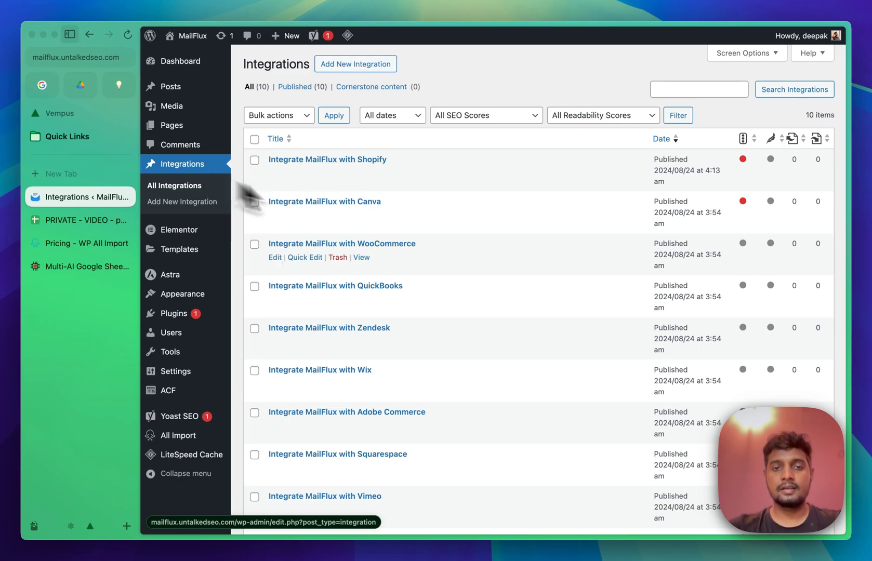
Open the live Shopify and Canva integration pages from the Integrations list in separate tabs.
{"action": "scroll", "coordinate": [448, 262], "scroll_direction": "down", "scroll_amount": 5}
{"action": "scroll", "coordinate": [385, 443], "scroll_direction": "up", "scroll_amount": 5}
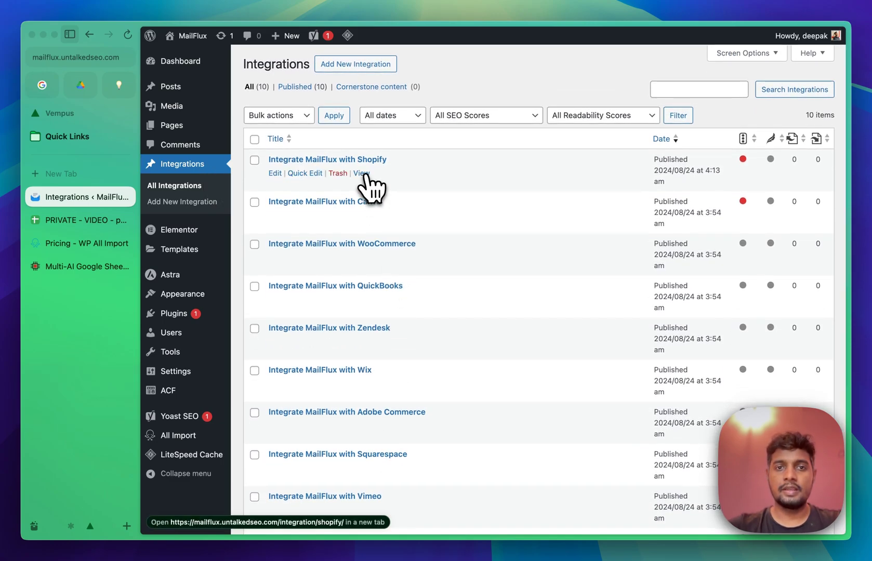
{"action": "left_click", "coordinate": [366, 175], "text": "super"}
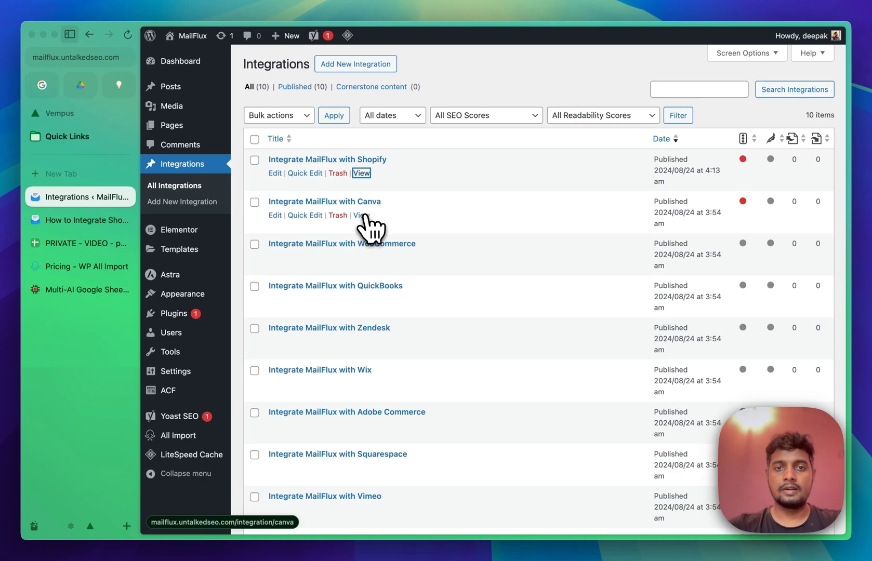
{"action": "left_click", "coordinate": [364, 217], "text": "super"}
Examine the live Shopify integration page from the hero to the numbers section for correctly filled text, video and images.
{"action": "left_click", "coordinate": [99, 221]}
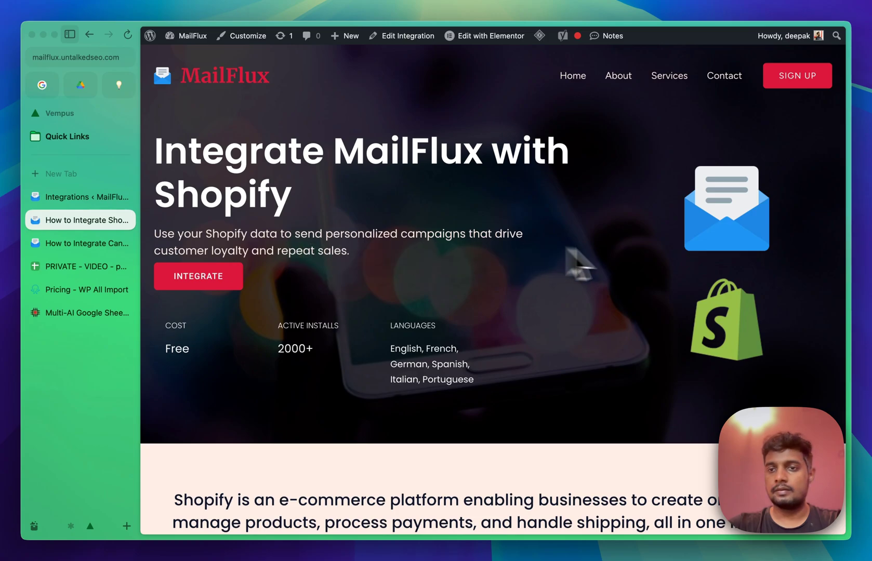
{"action": "scroll", "coordinate": [725, 273], "scroll_direction": "down", "scroll_amount": 3}
{"action": "scroll", "coordinate": [582, 286], "scroll_direction": "down", "scroll_amount": 8}
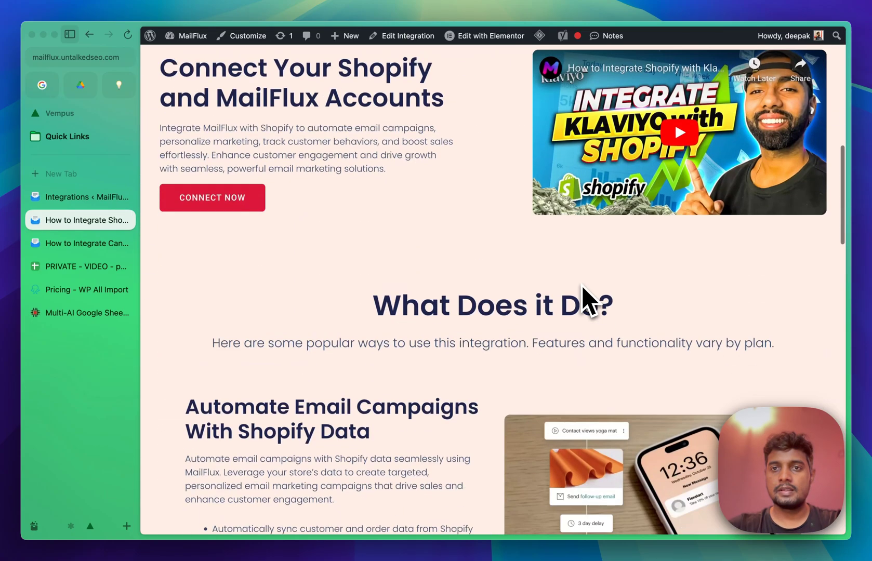
{"action": "scroll", "coordinate": [582, 287], "scroll_direction": "down", "scroll_amount": 5}
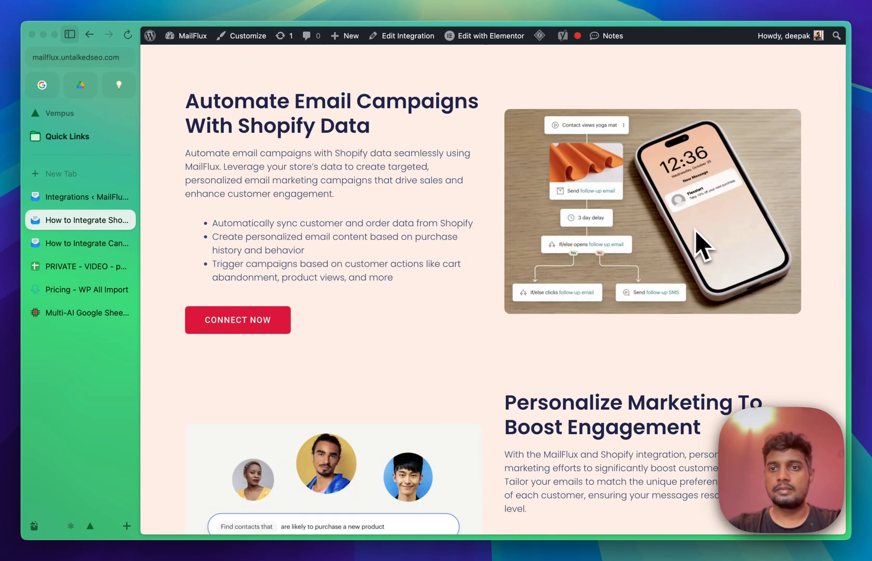
{"action": "scroll", "coordinate": [584, 247], "scroll_direction": "down", "scroll_amount": 10}
{"action": "scroll", "coordinate": [406, 316], "scroll_direction": "down", "scroll_amount": 3}
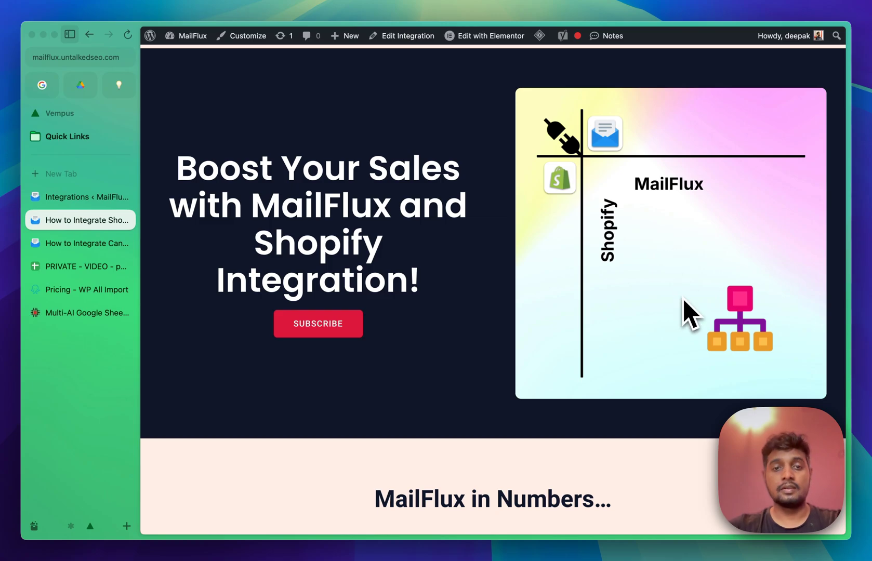
{"action": "scroll", "coordinate": [683, 299], "scroll_direction": "down", "scroll_amount": 6}
{"action": "scroll", "coordinate": [683, 300], "scroll_direction": "up", "scroll_amount": 13}
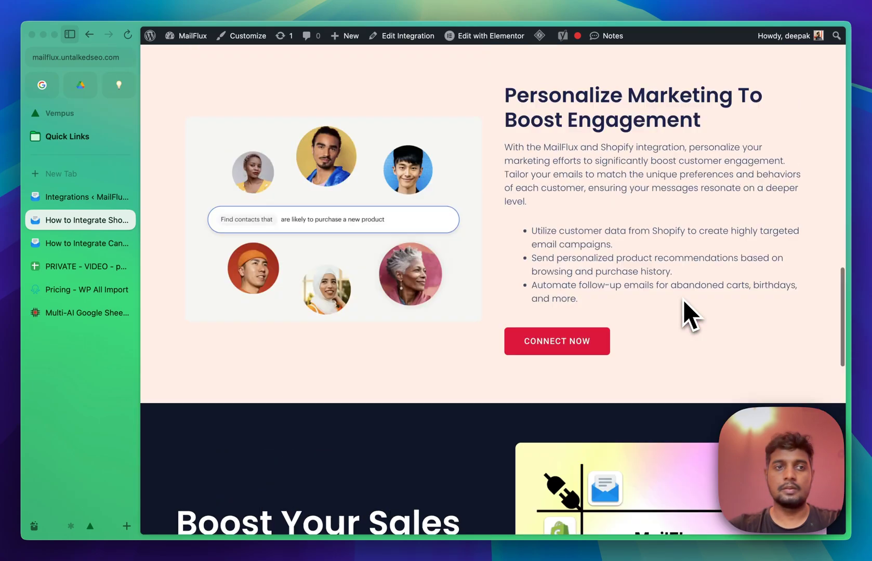
{"action": "scroll", "coordinate": [684, 300], "scroll_direction": "up", "scroll_amount": 7}
Examine the live Canva integration page down to the footer for its own text, video and images, then return to its hero.
{"action": "left_click", "coordinate": [122, 245]}
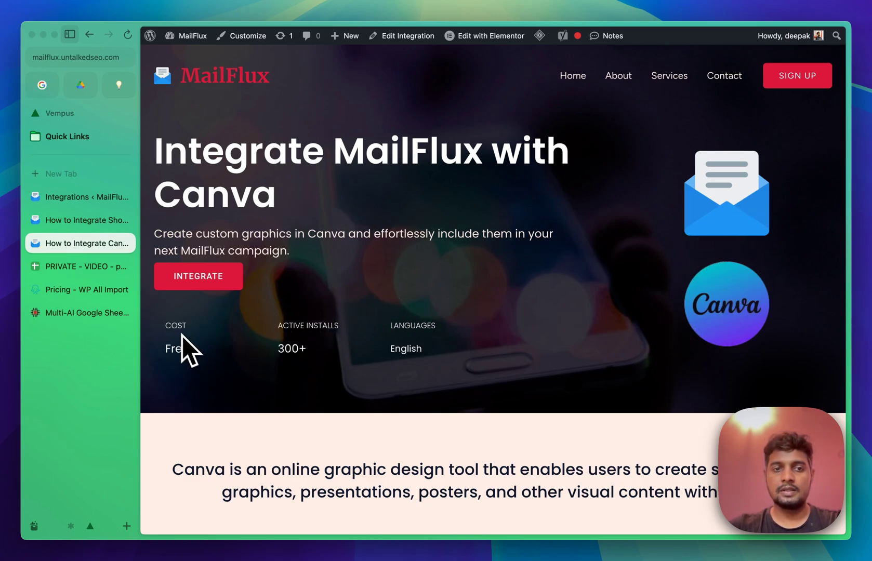
{"action": "scroll", "coordinate": [420, 364], "scroll_direction": "down", "scroll_amount": 9}
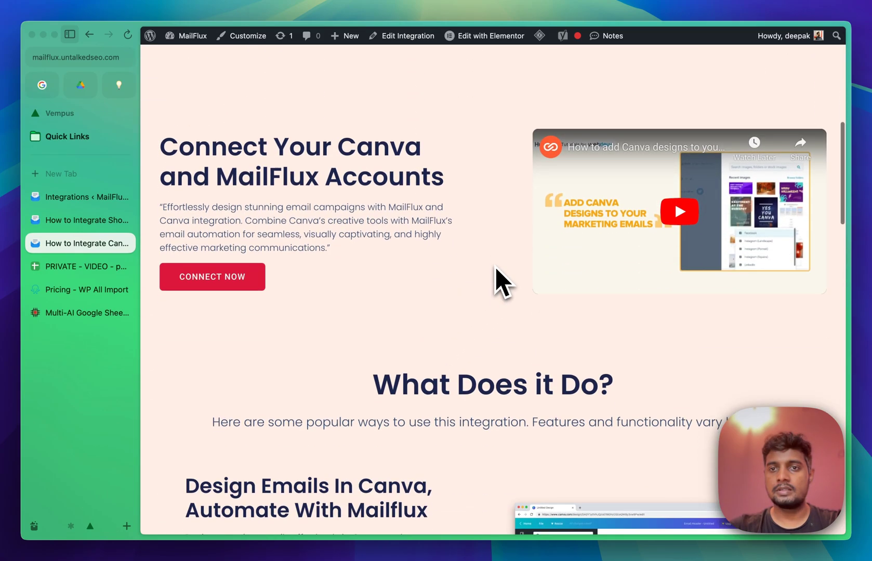
{"action": "scroll", "coordinate": [502, 283], "scroll_direction": "down", "scroll_amount": 12}
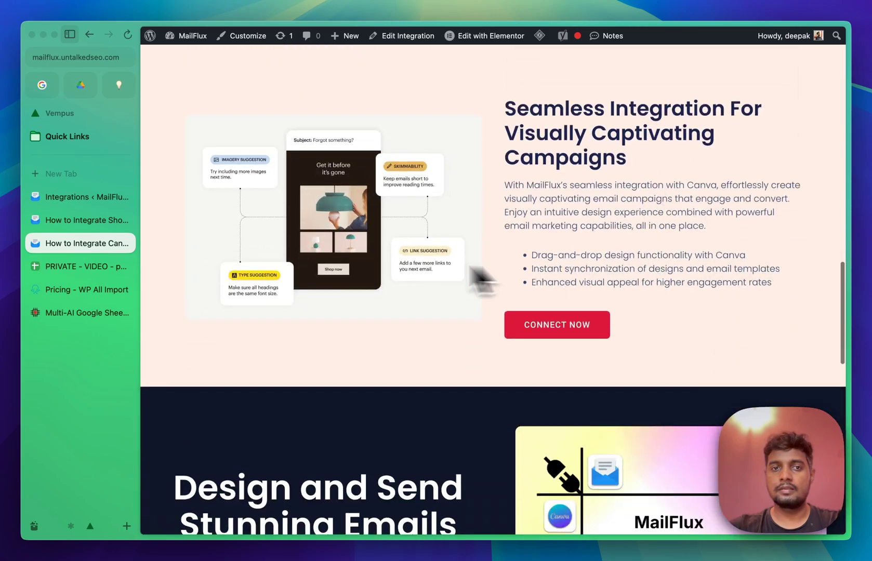
{"action": "scroll", "coordinate": [385, 270], "scroll_direction": "down", "scroll_amount": 8}
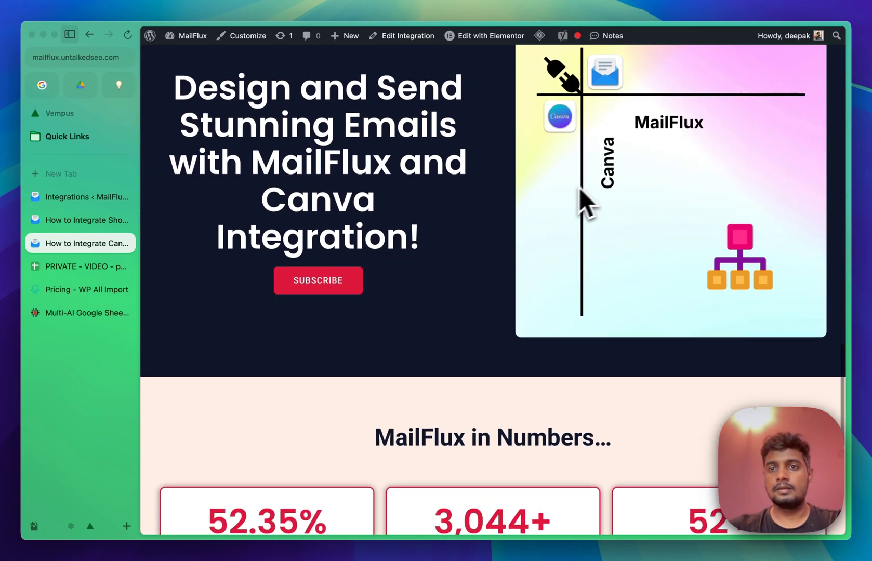
{"action": "scroll", "coordinate": [516, 276], "scroll_direction": "down", "scroll_amount": 8}
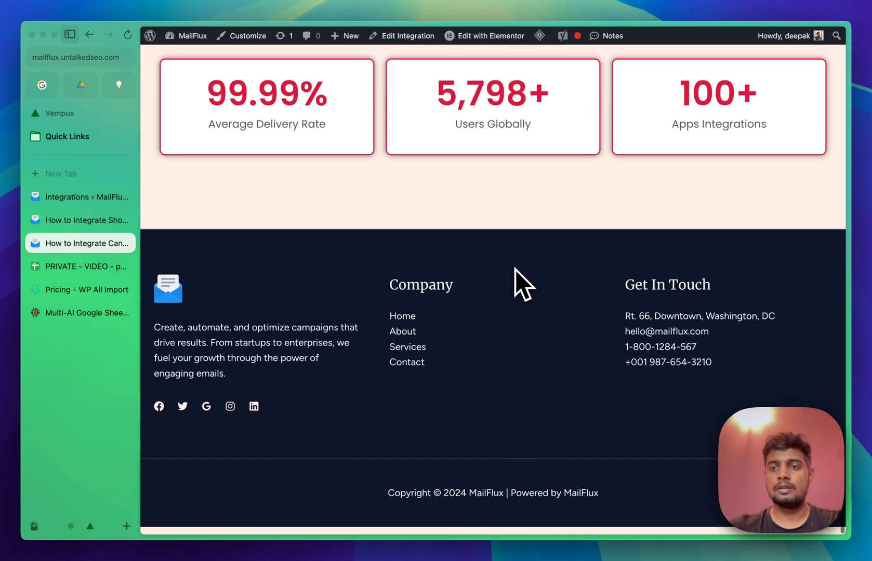
{"action": "scroll", "coordinate": [515, 269], "scroll_direction": "up", "scroll_amount": 20}
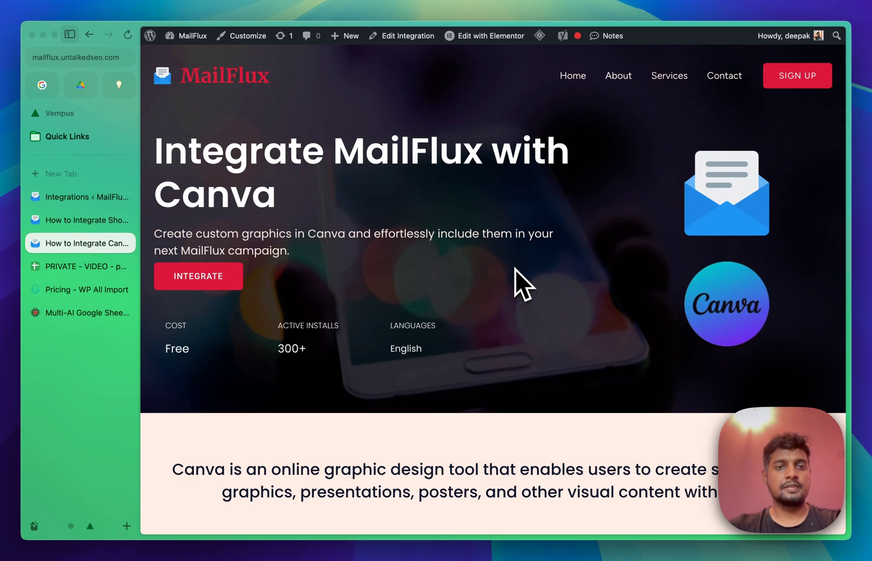